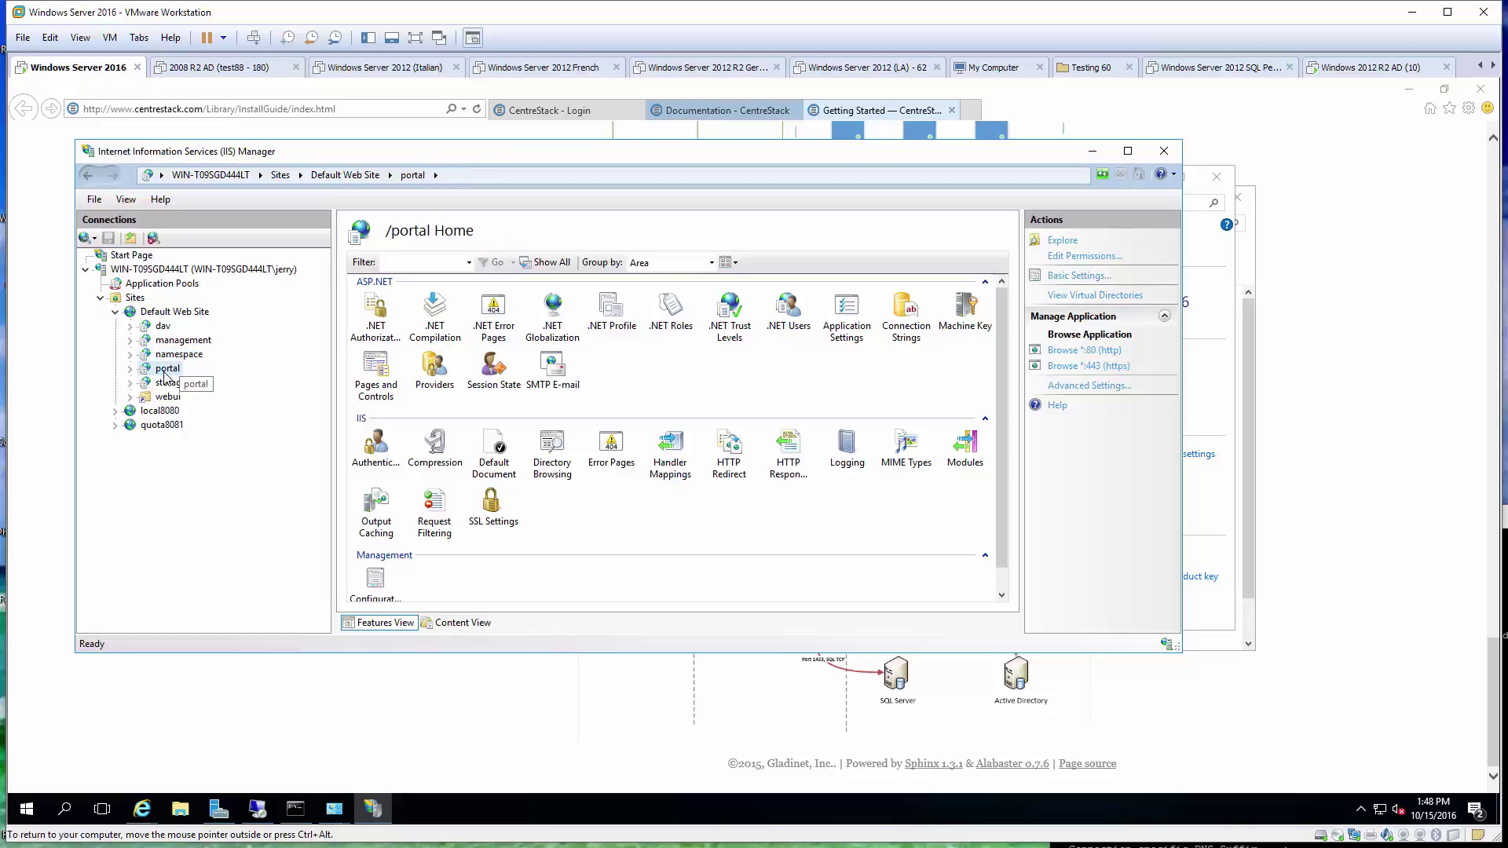
Select the storage application in IIS Manager and sign in to the CentreStack web page with the administrator's user name and password.
left_click(168, 383)
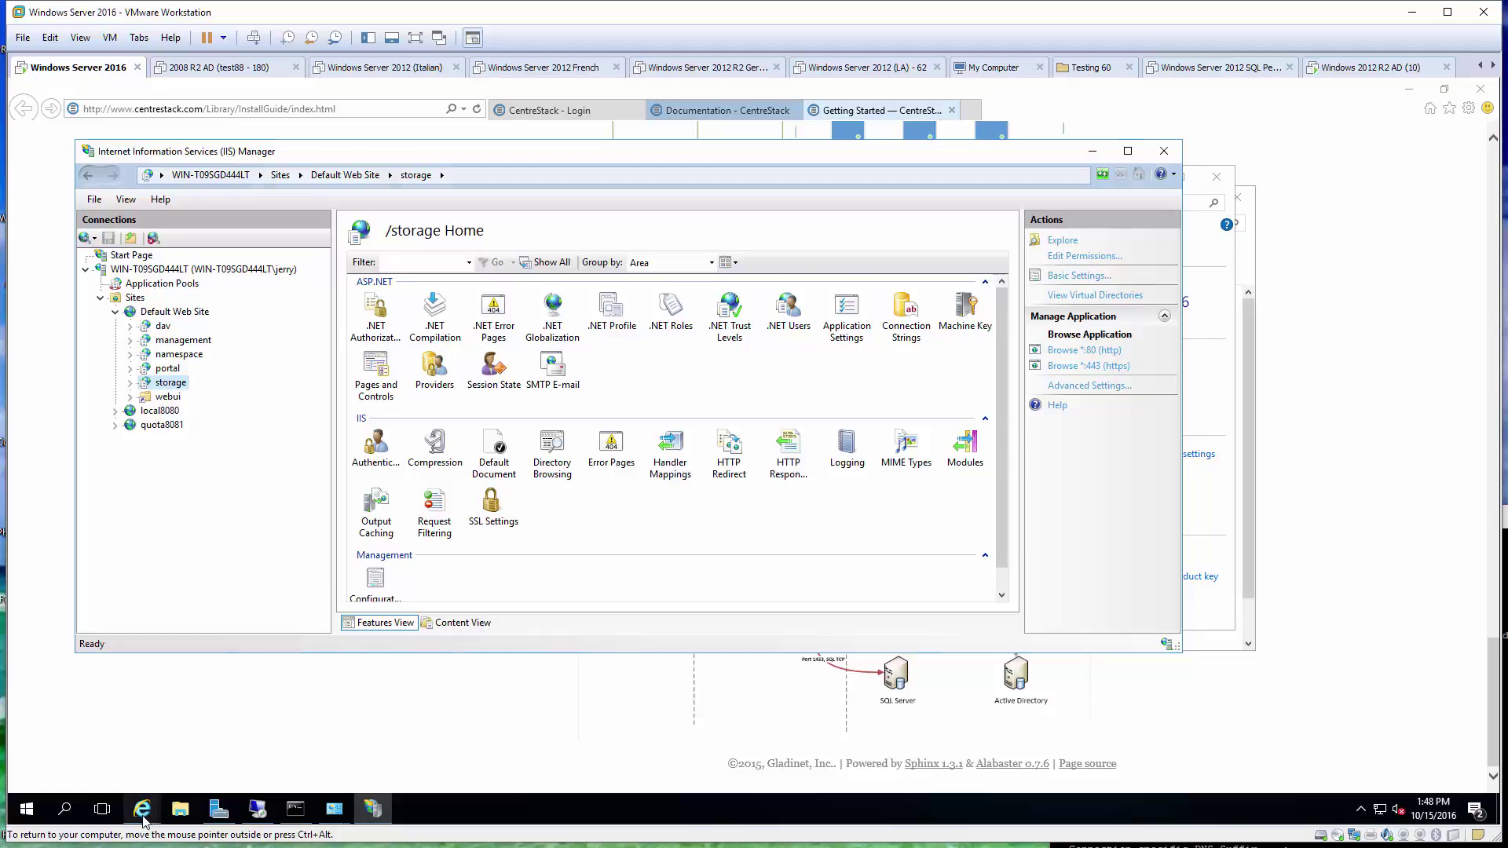
mouse_move(144, 822)
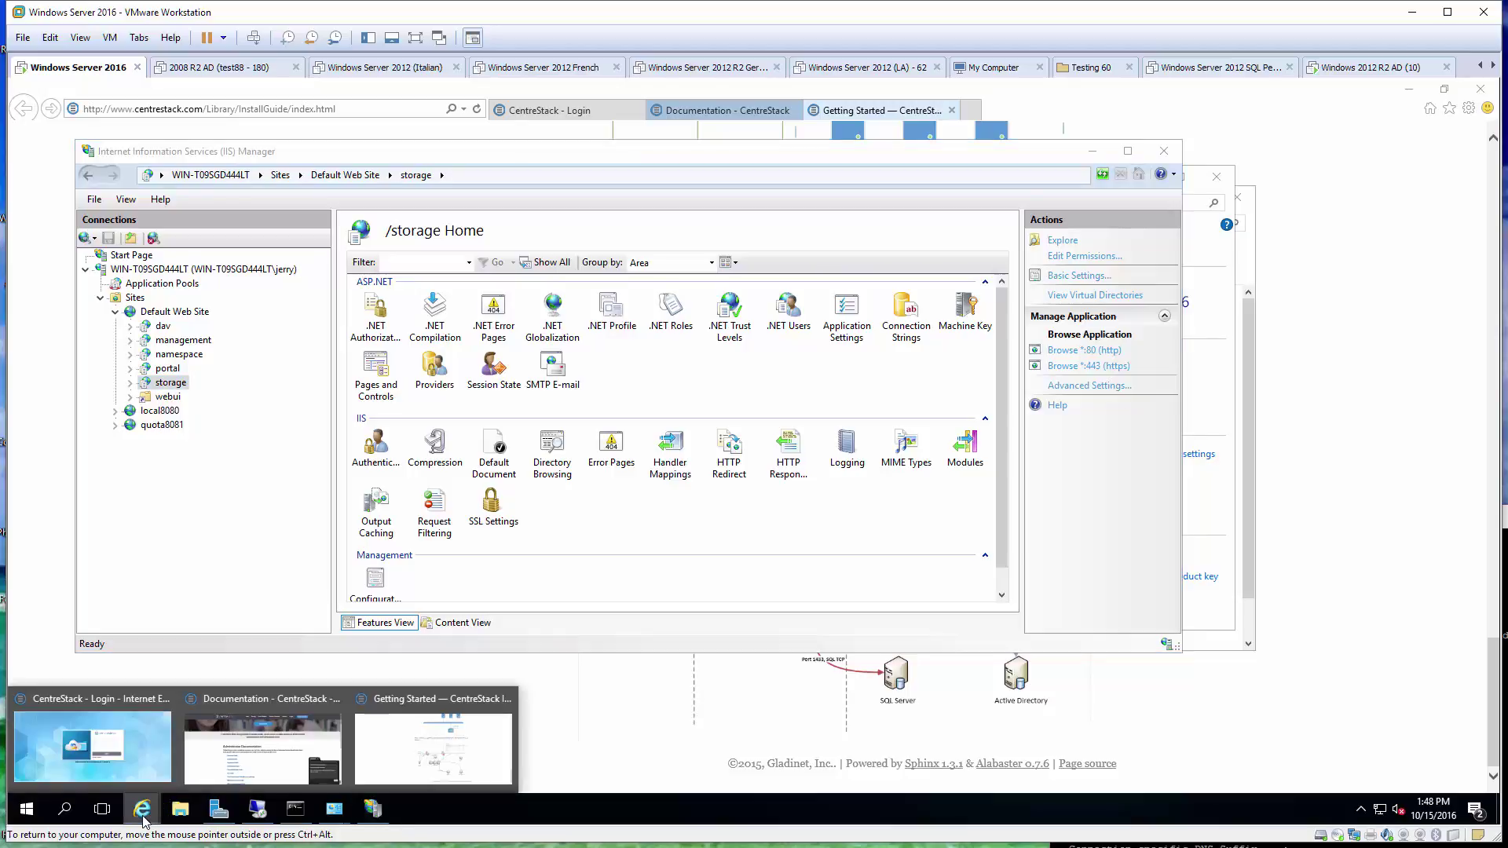
left_click(154, 758)
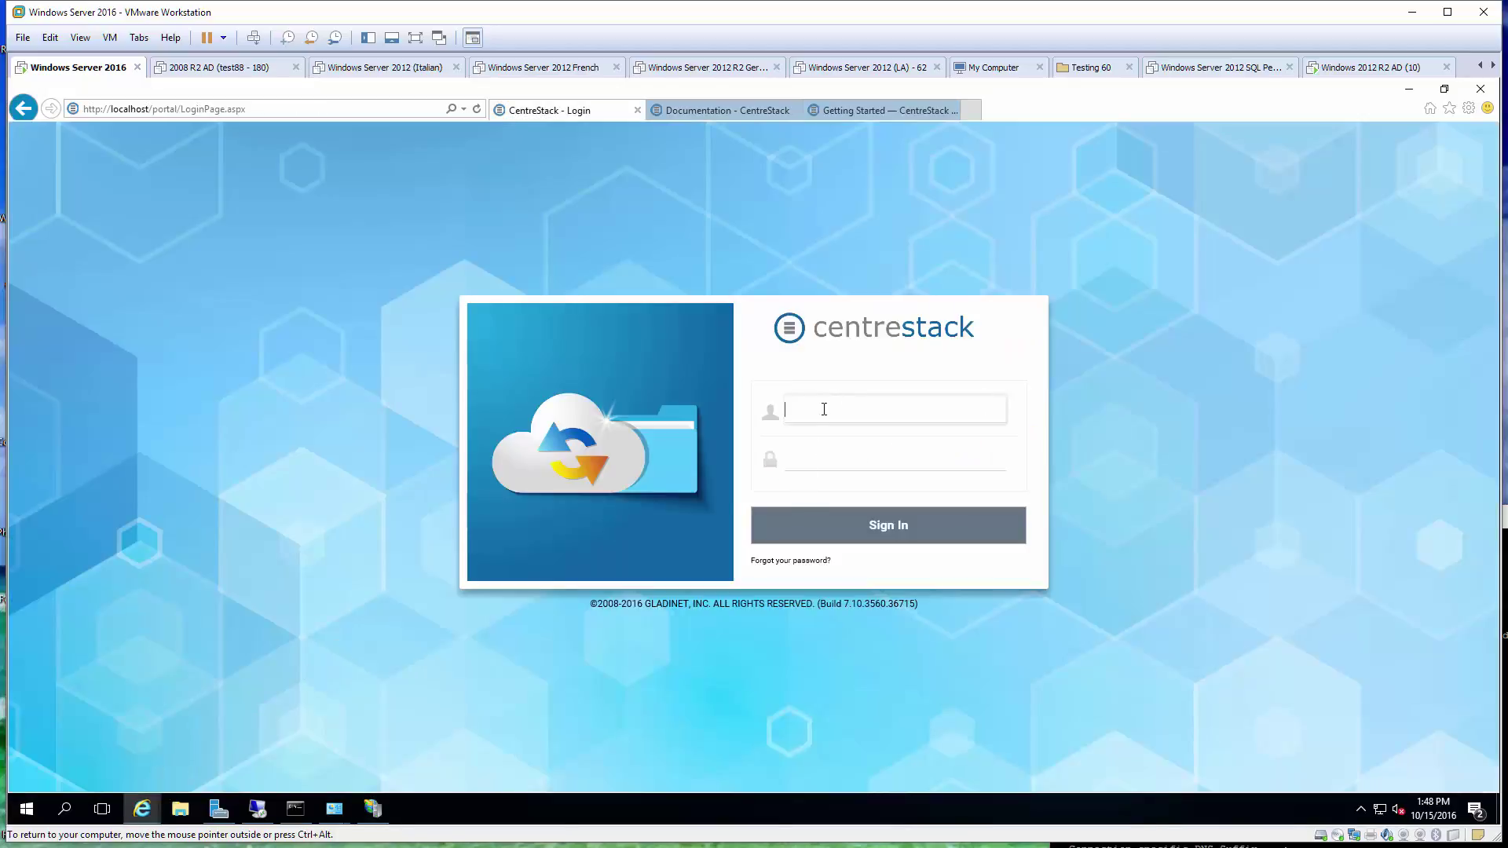
type("admin@local")
key("Tab")
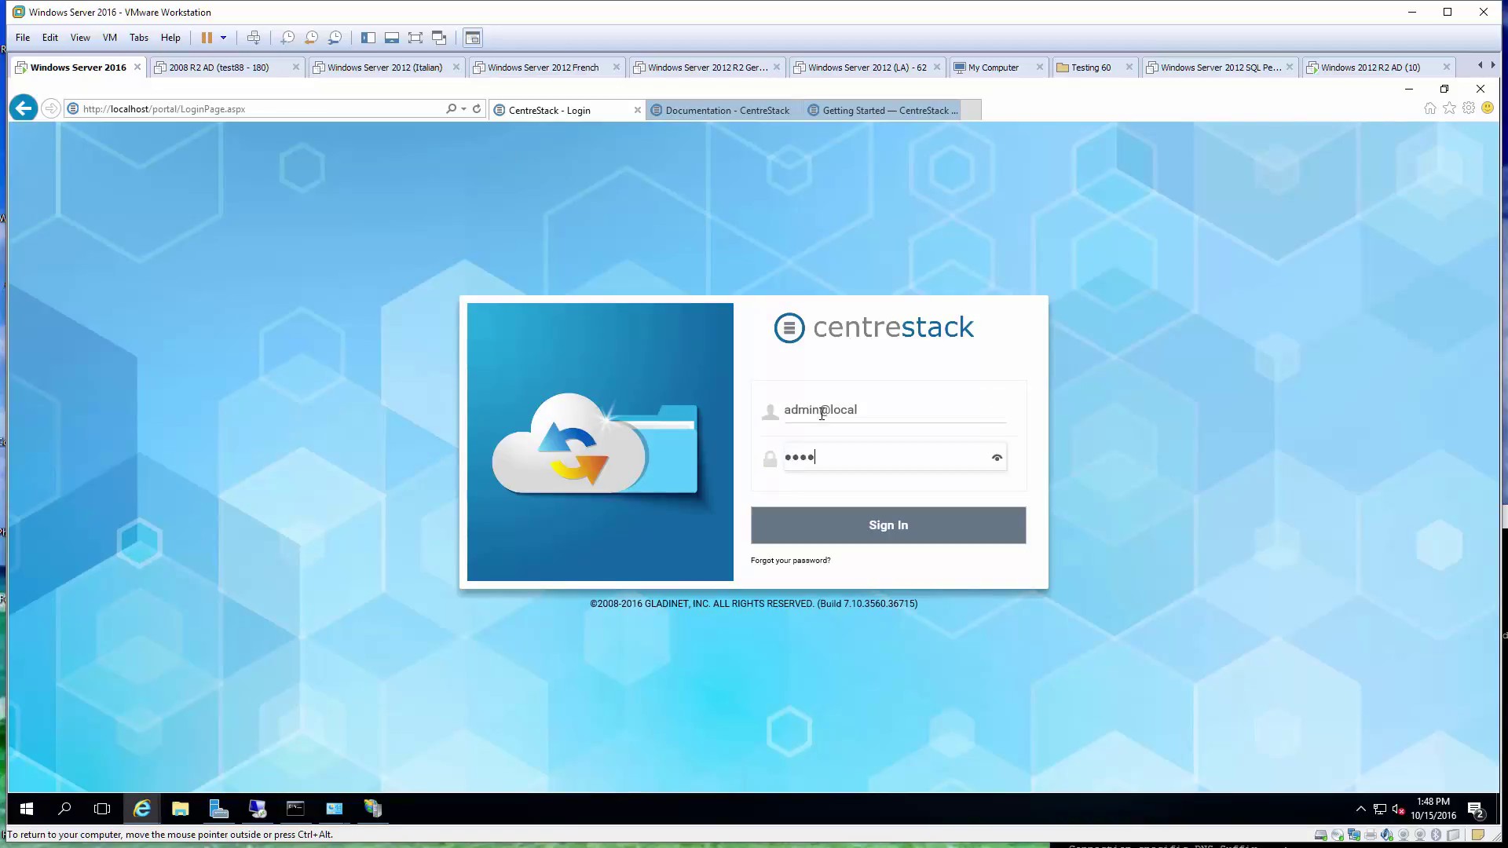
key("Return")
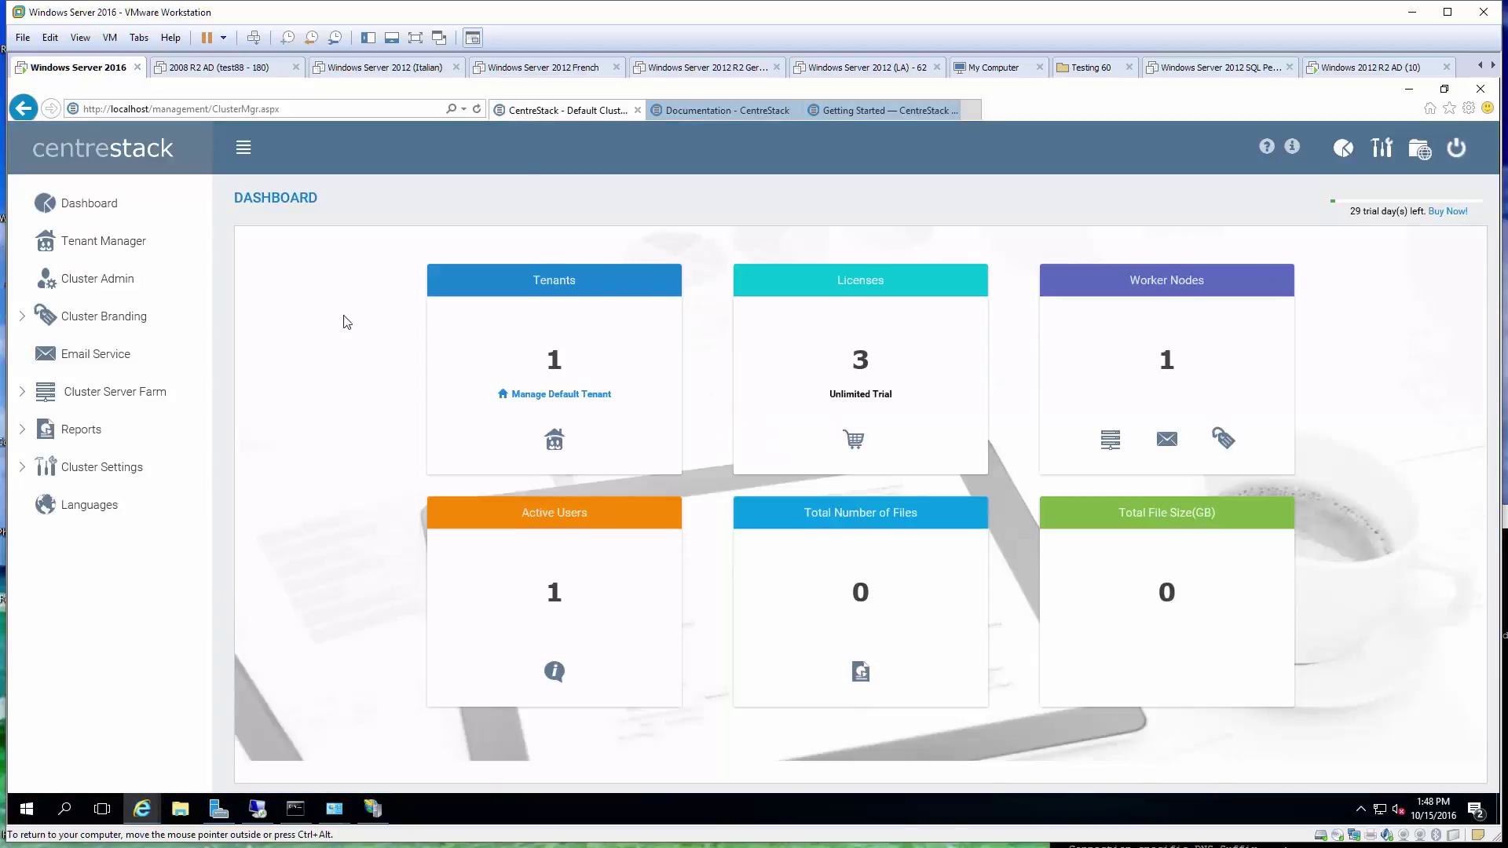
Highlight management in the dashboard's URL, and open the web file browser and highlight portal in its URL.
left_click(168, 111)
double_click(167, 111)
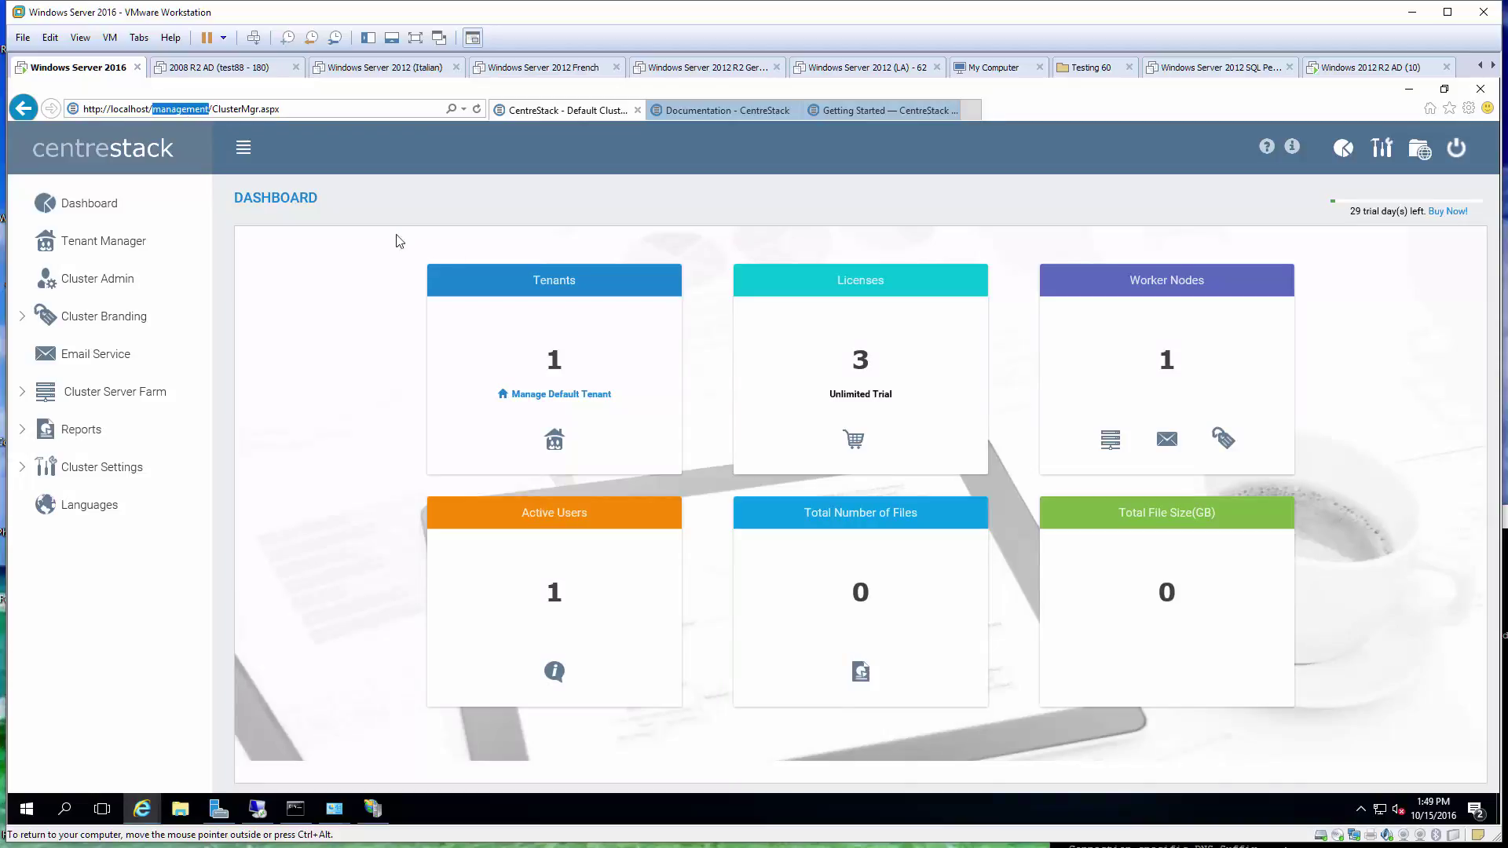
left_click(1420, 151)
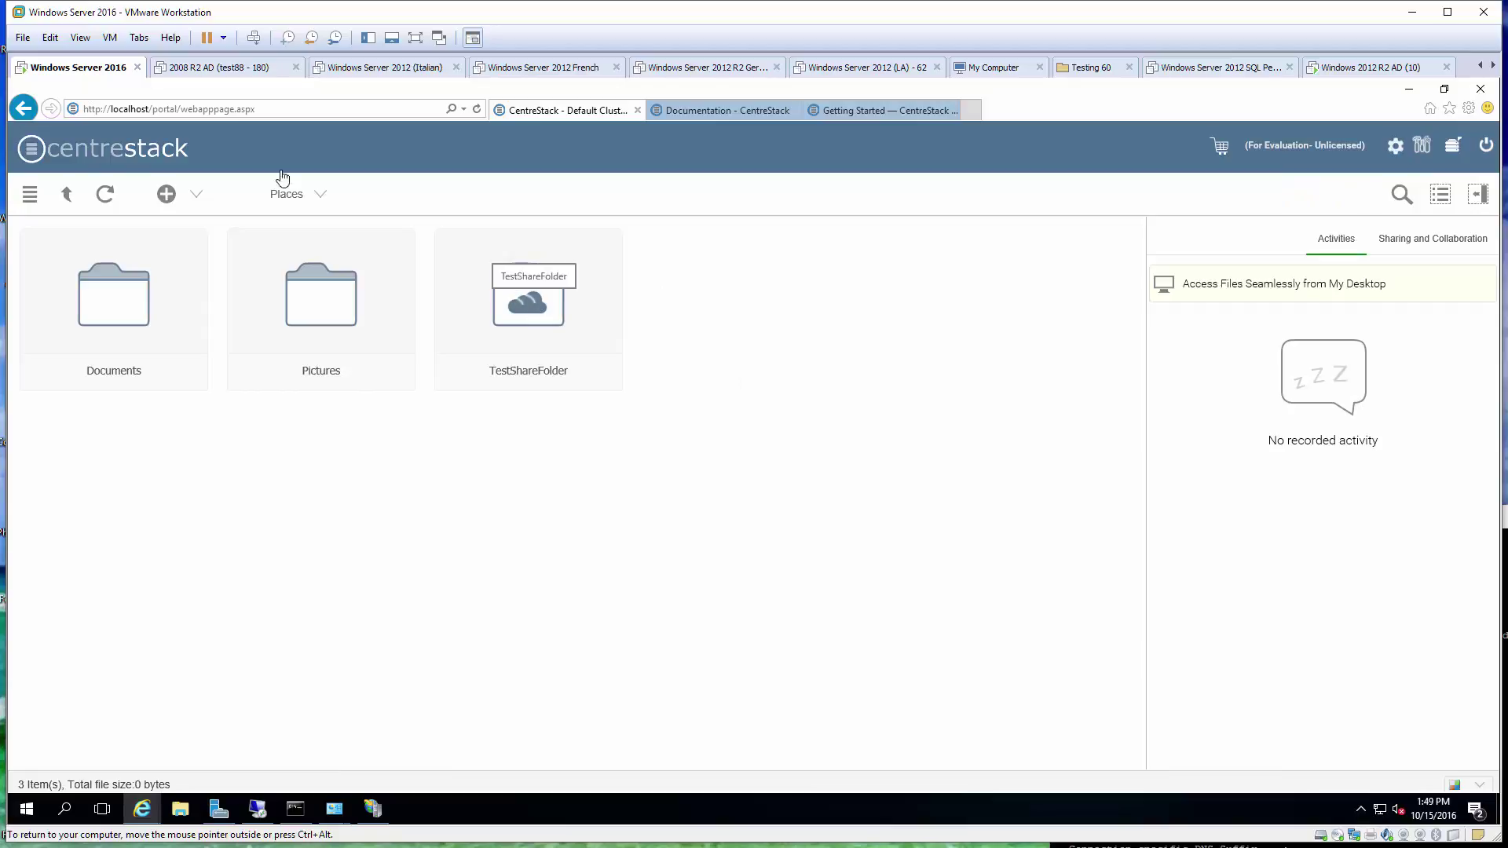
double_click(164, 110)
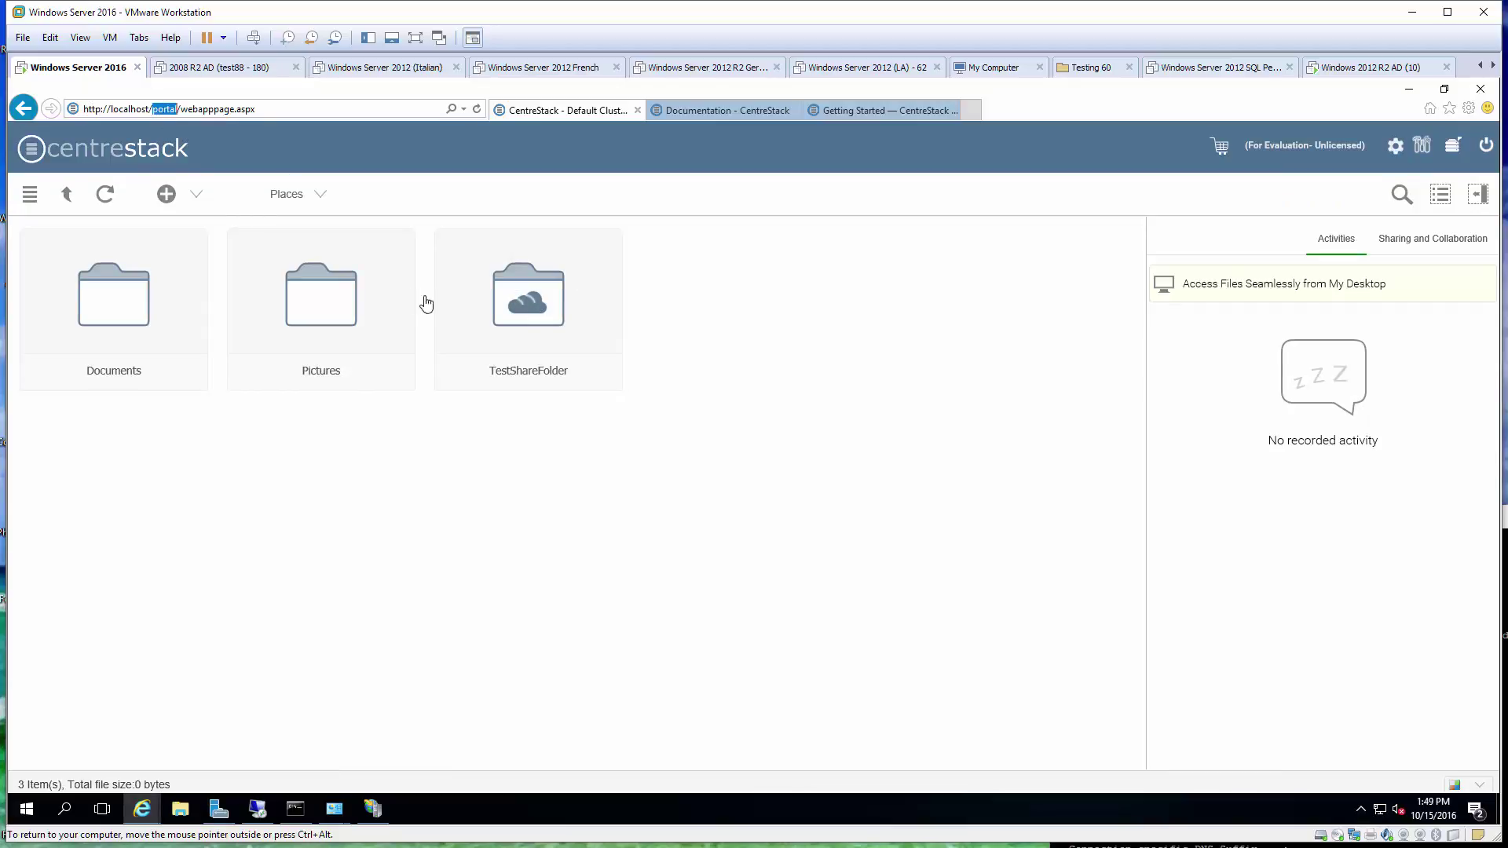
Open TestShareFolder in the web file browser to view its contents.
left_click(542, 303)
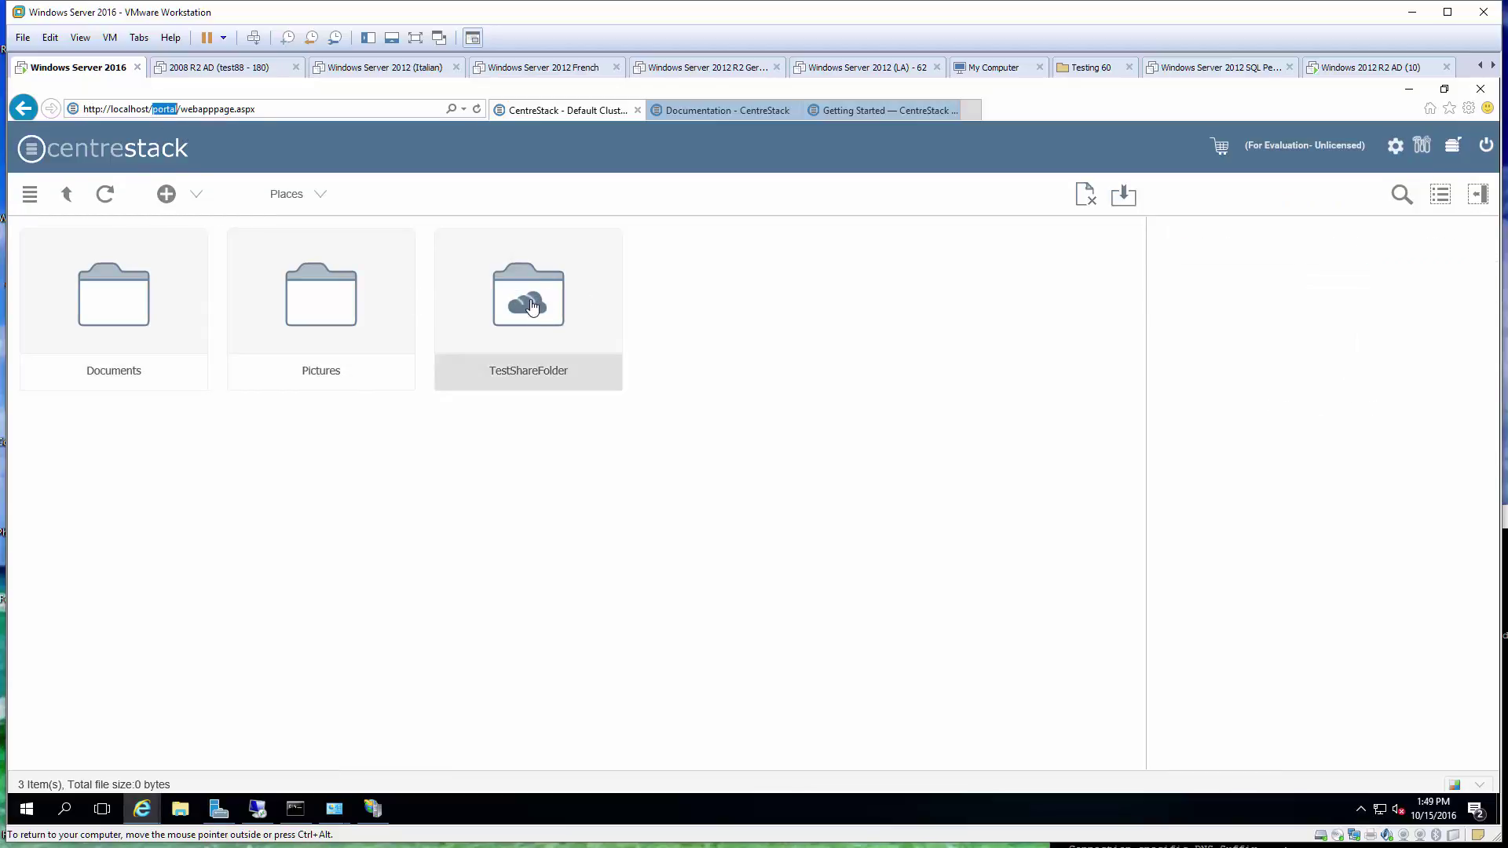
double_click(533, 305)
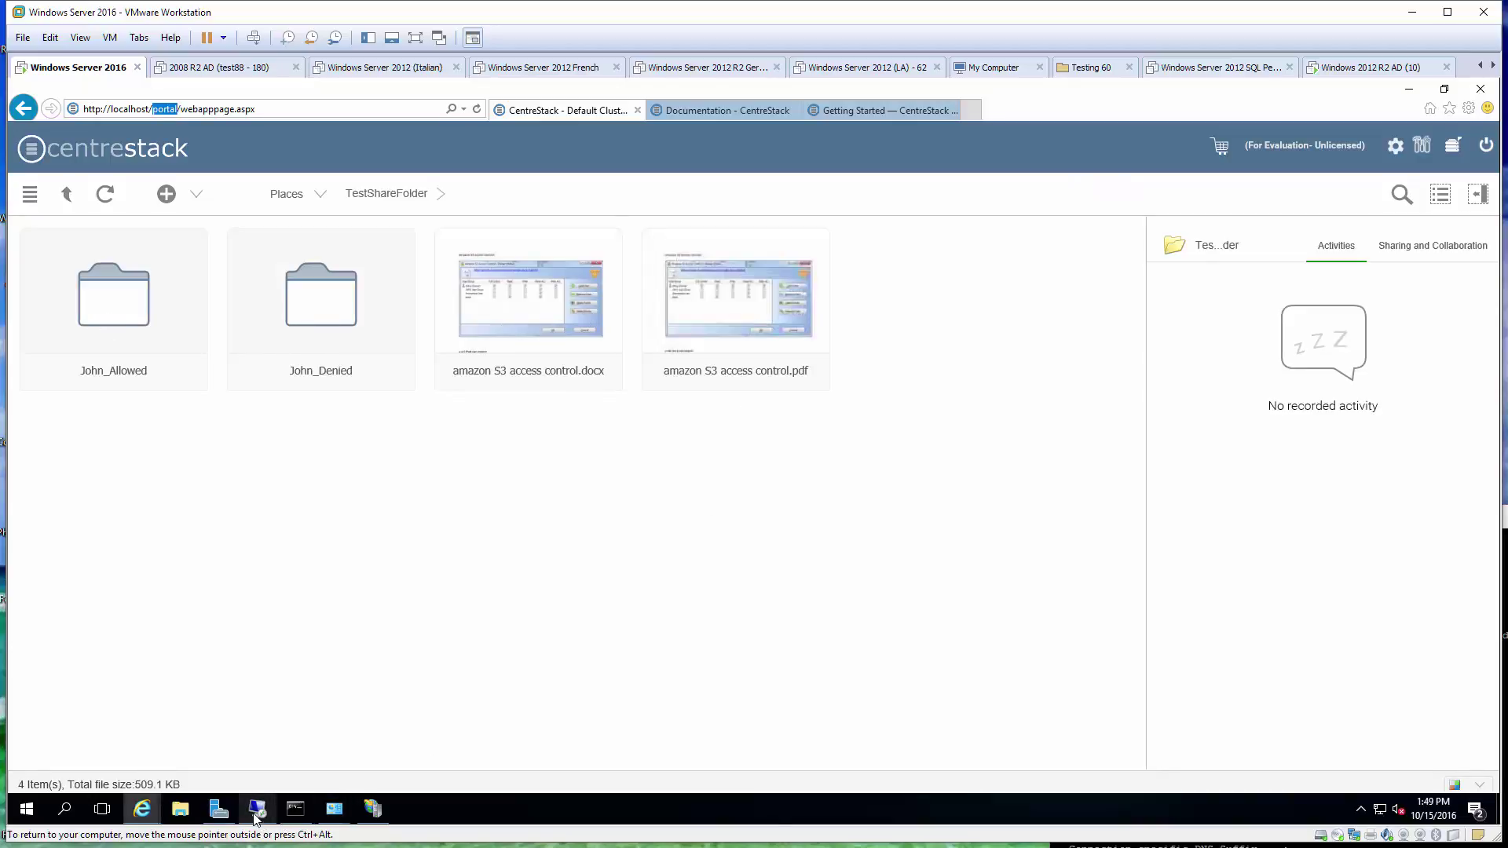
mouse_move(298, 815)
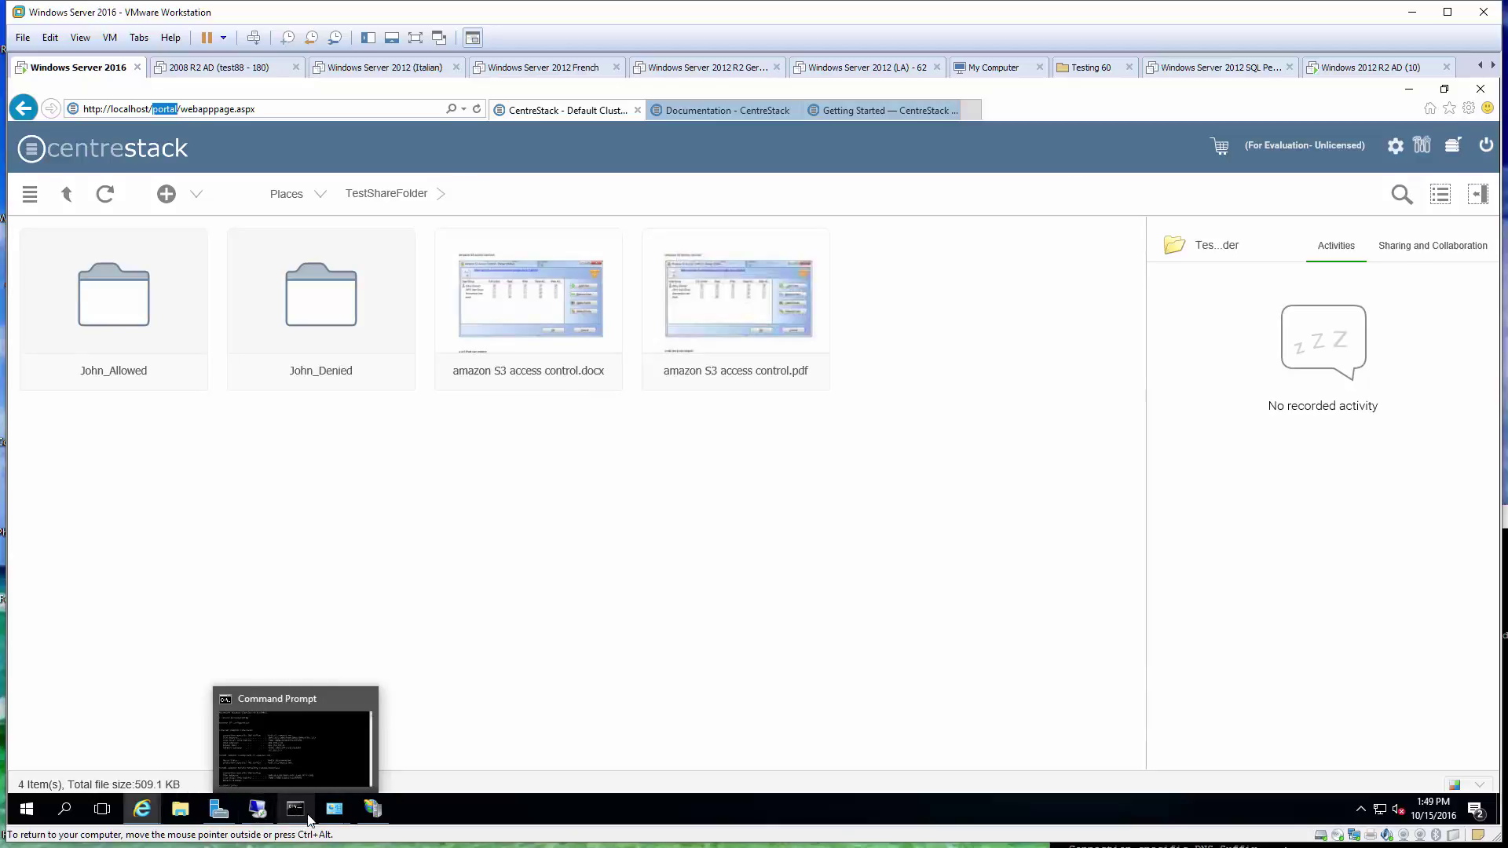
left_click(259, 816)
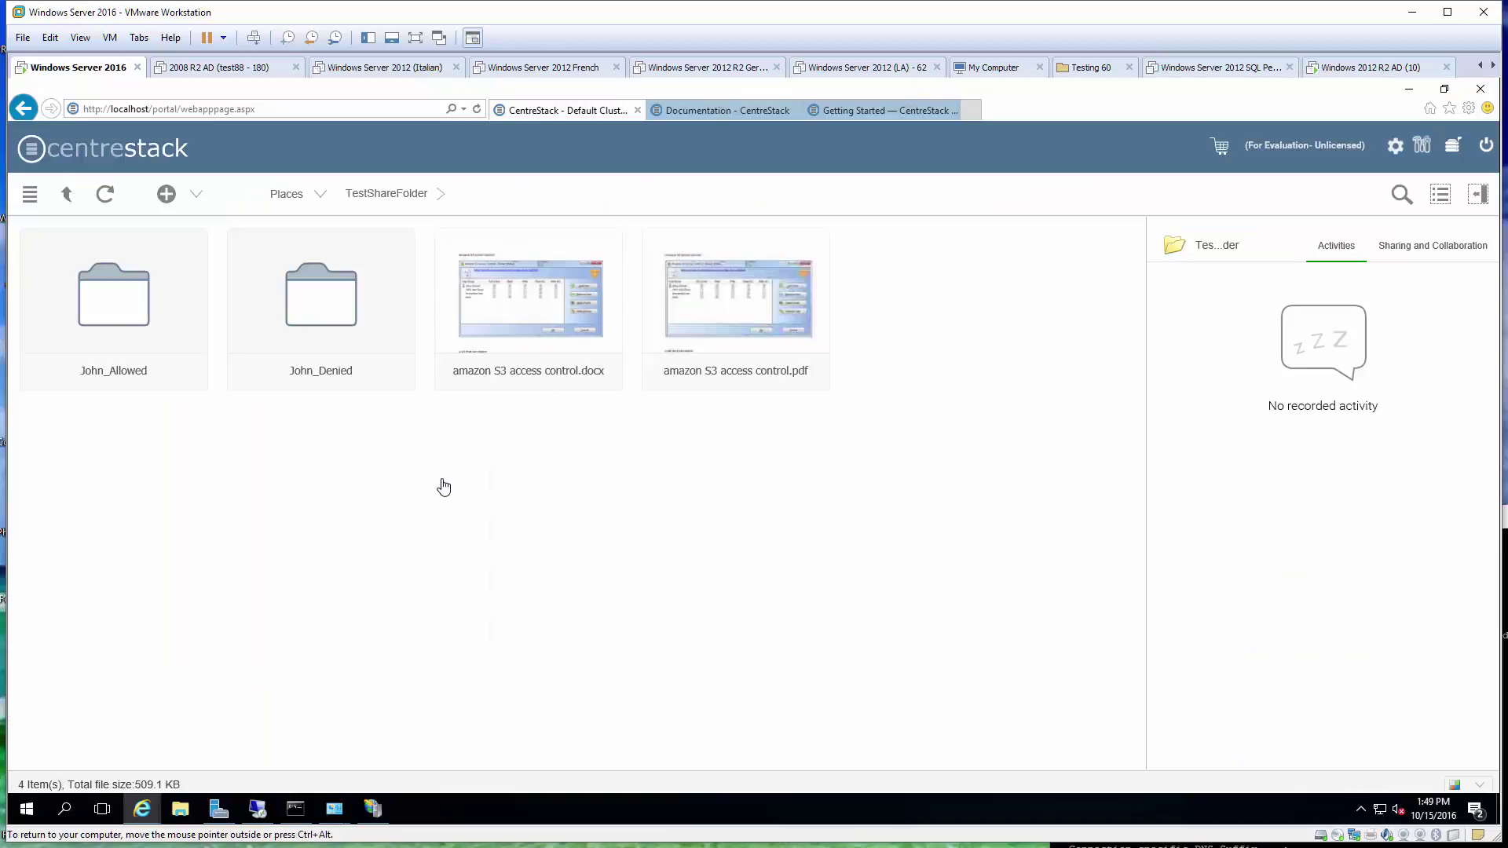
Open the tenant management console and review the Active Directory settings and the User Manager list.
left_click(1425, 154)
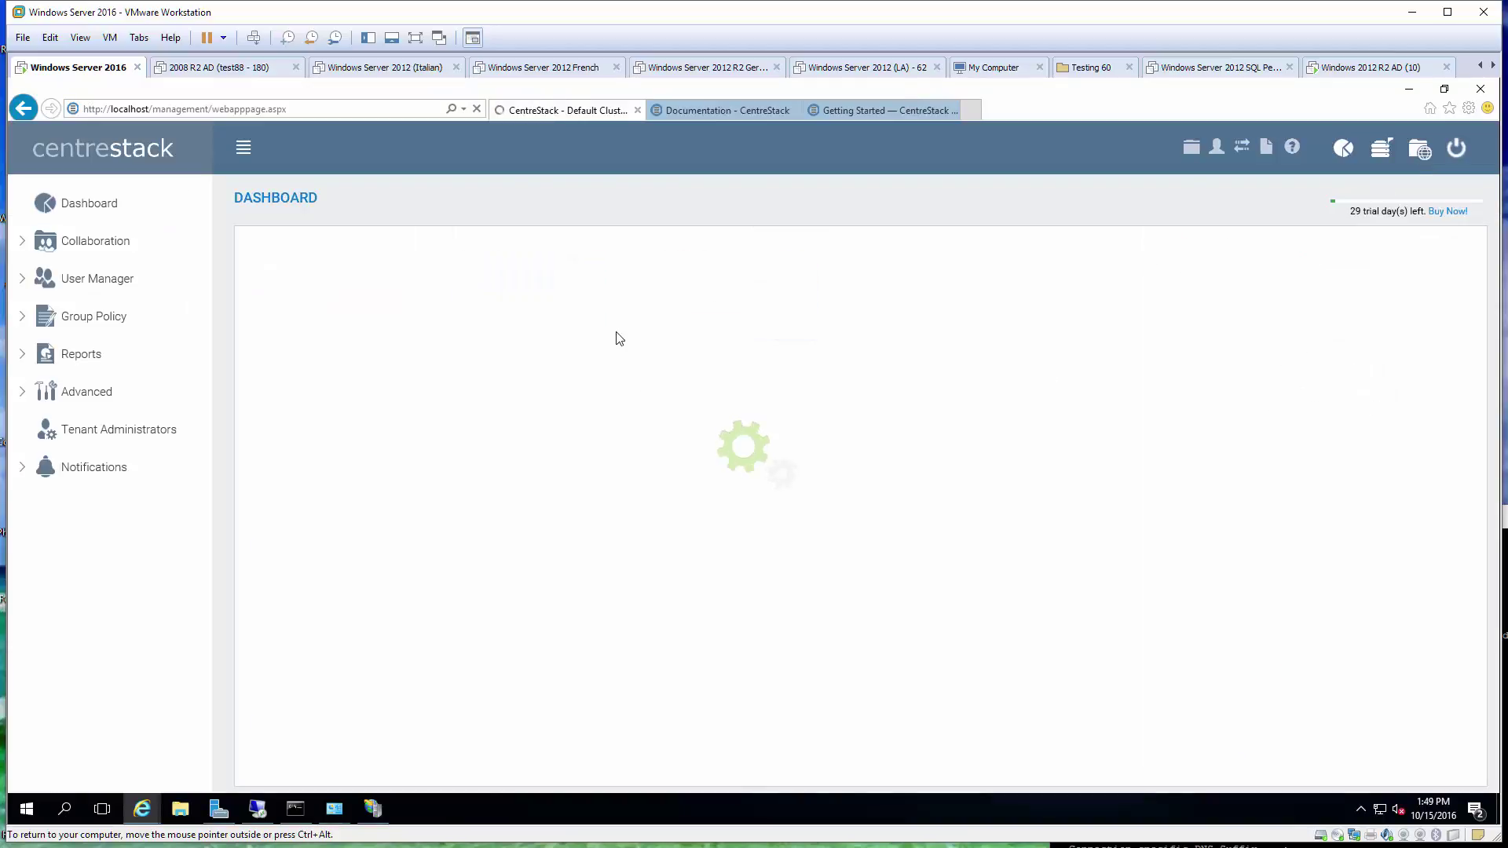
left_click(85, 396)
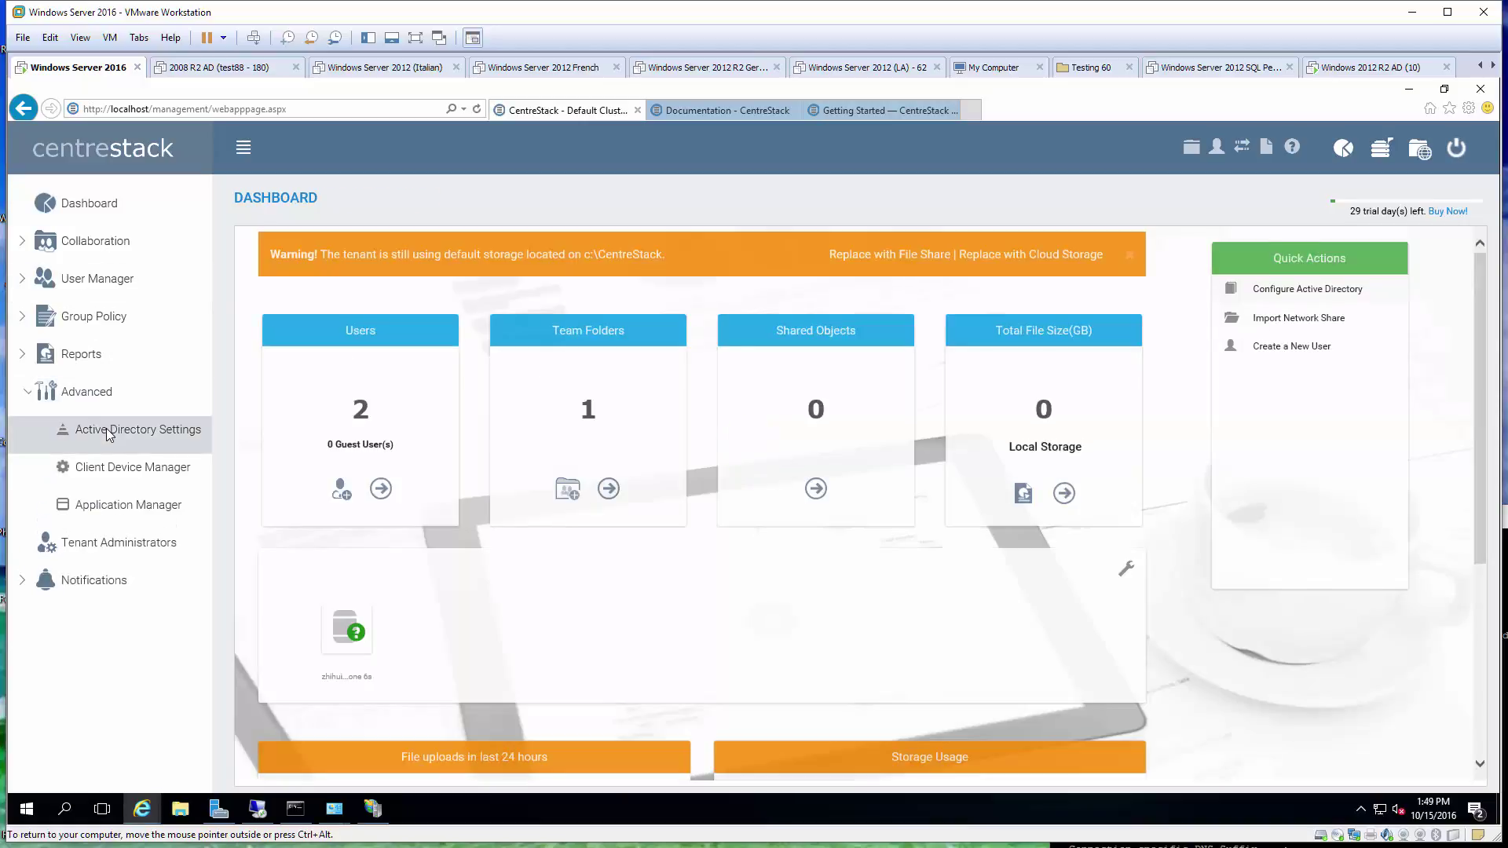
left_click(108, 432)
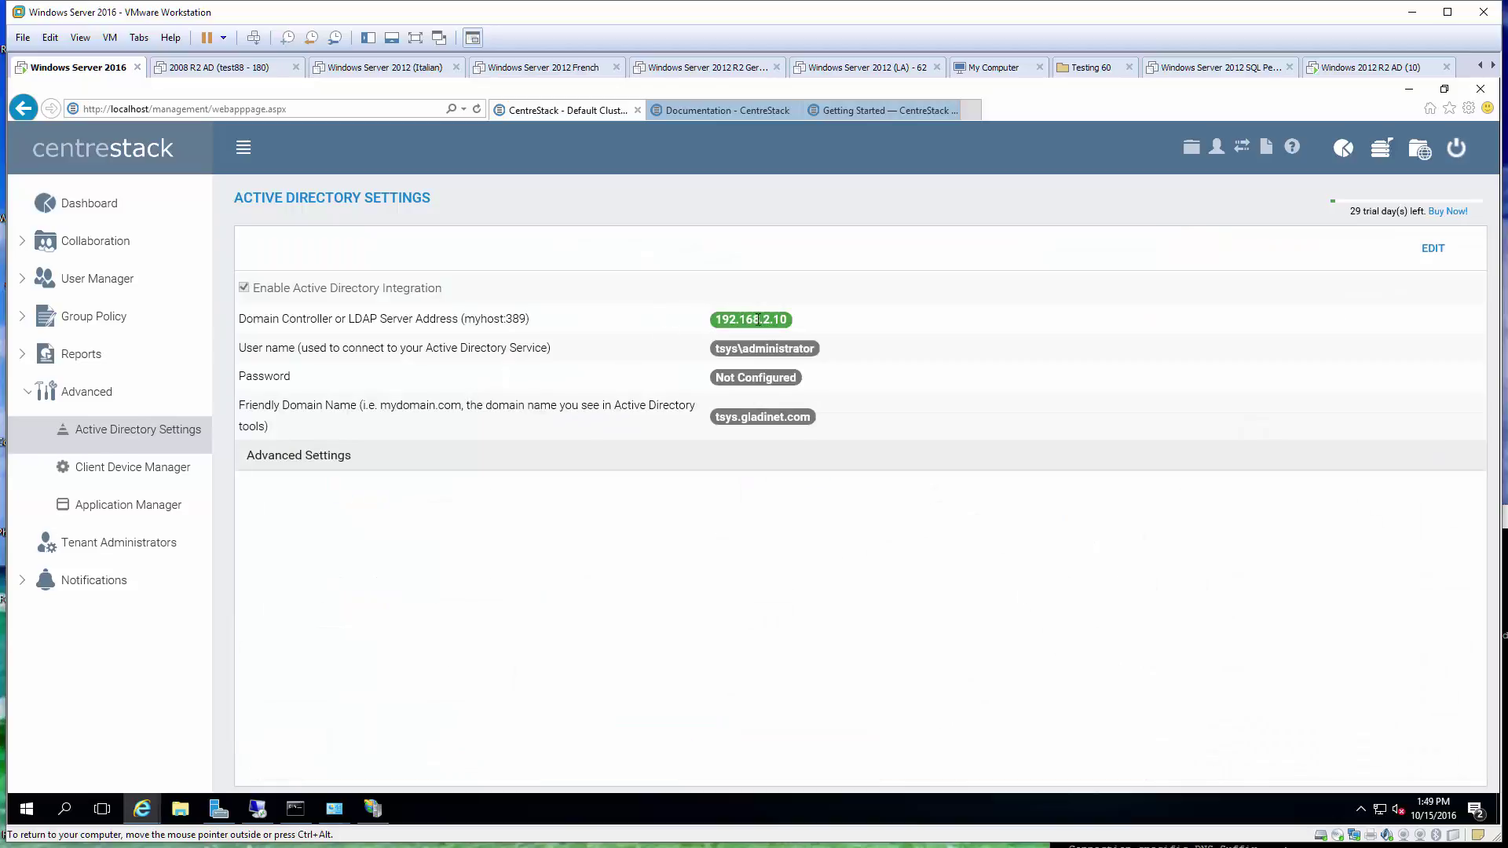
left_click(117, 285)
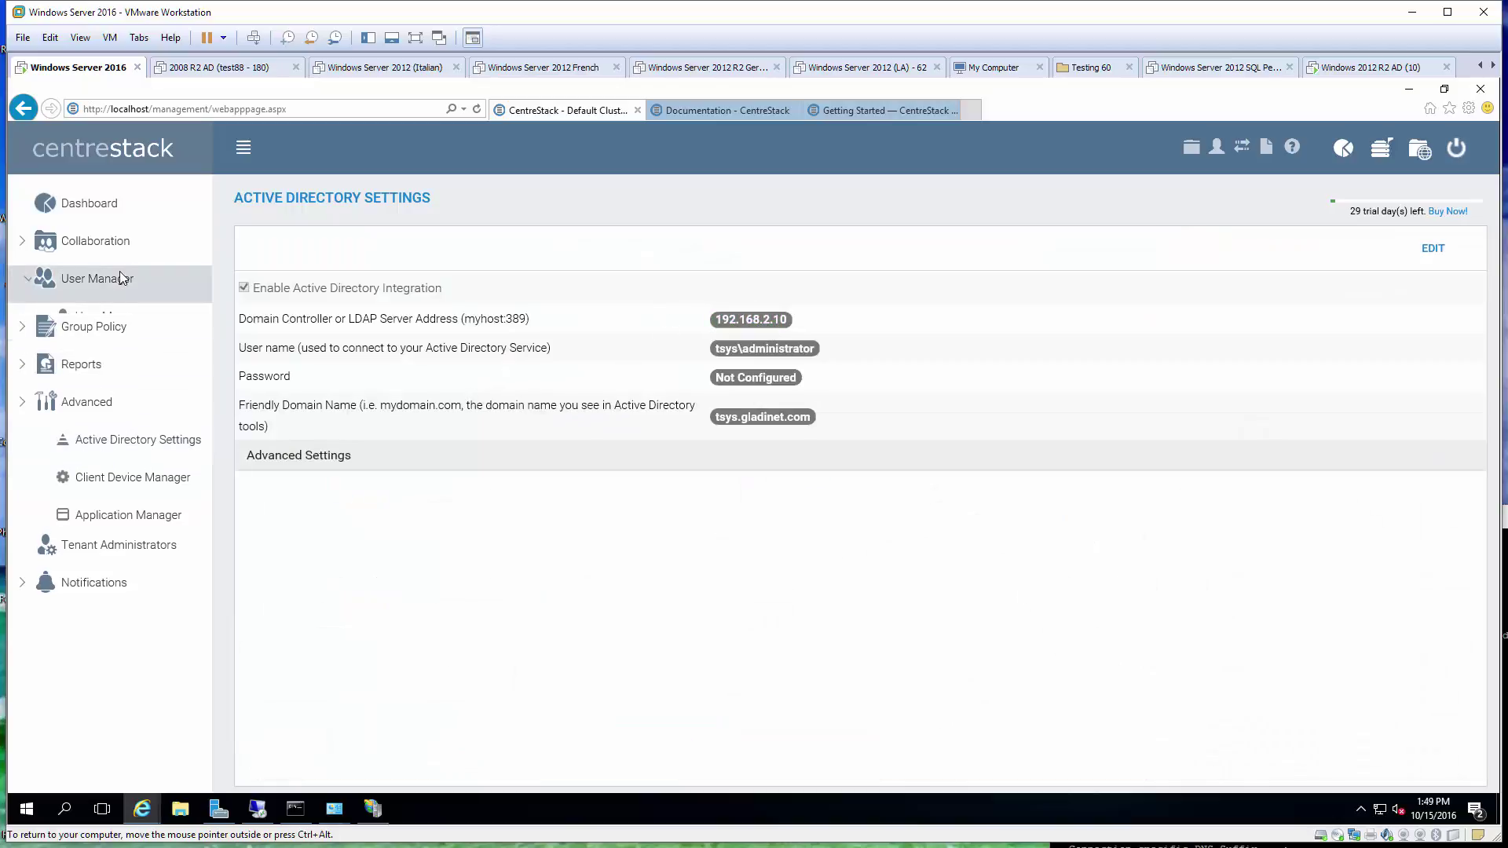
left_click(119, 317)
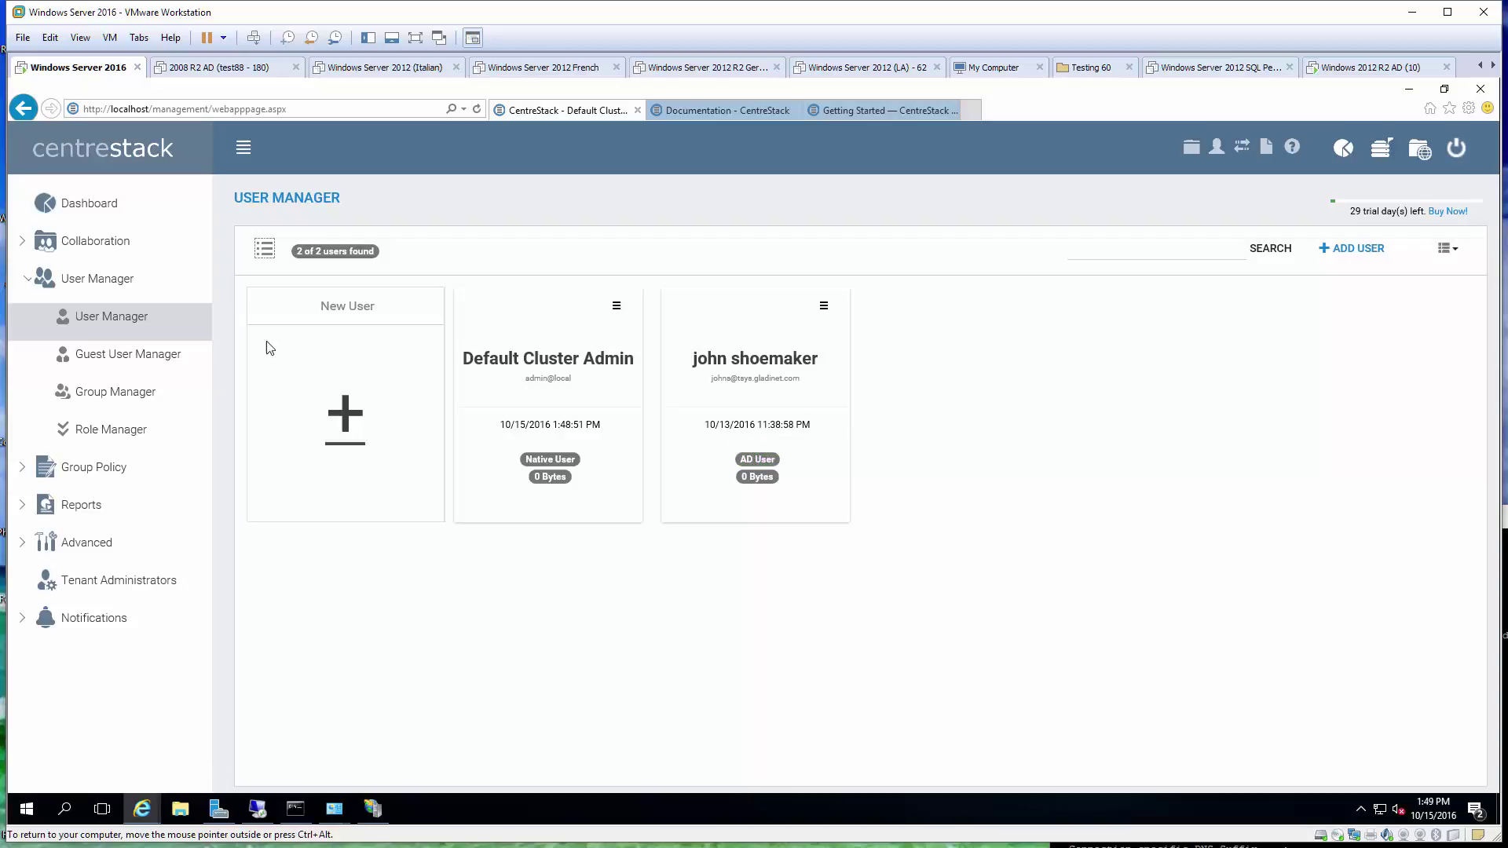
Show the team folders' details and highlight the UNC path of TestShareFolder.
left_click(107, 243)
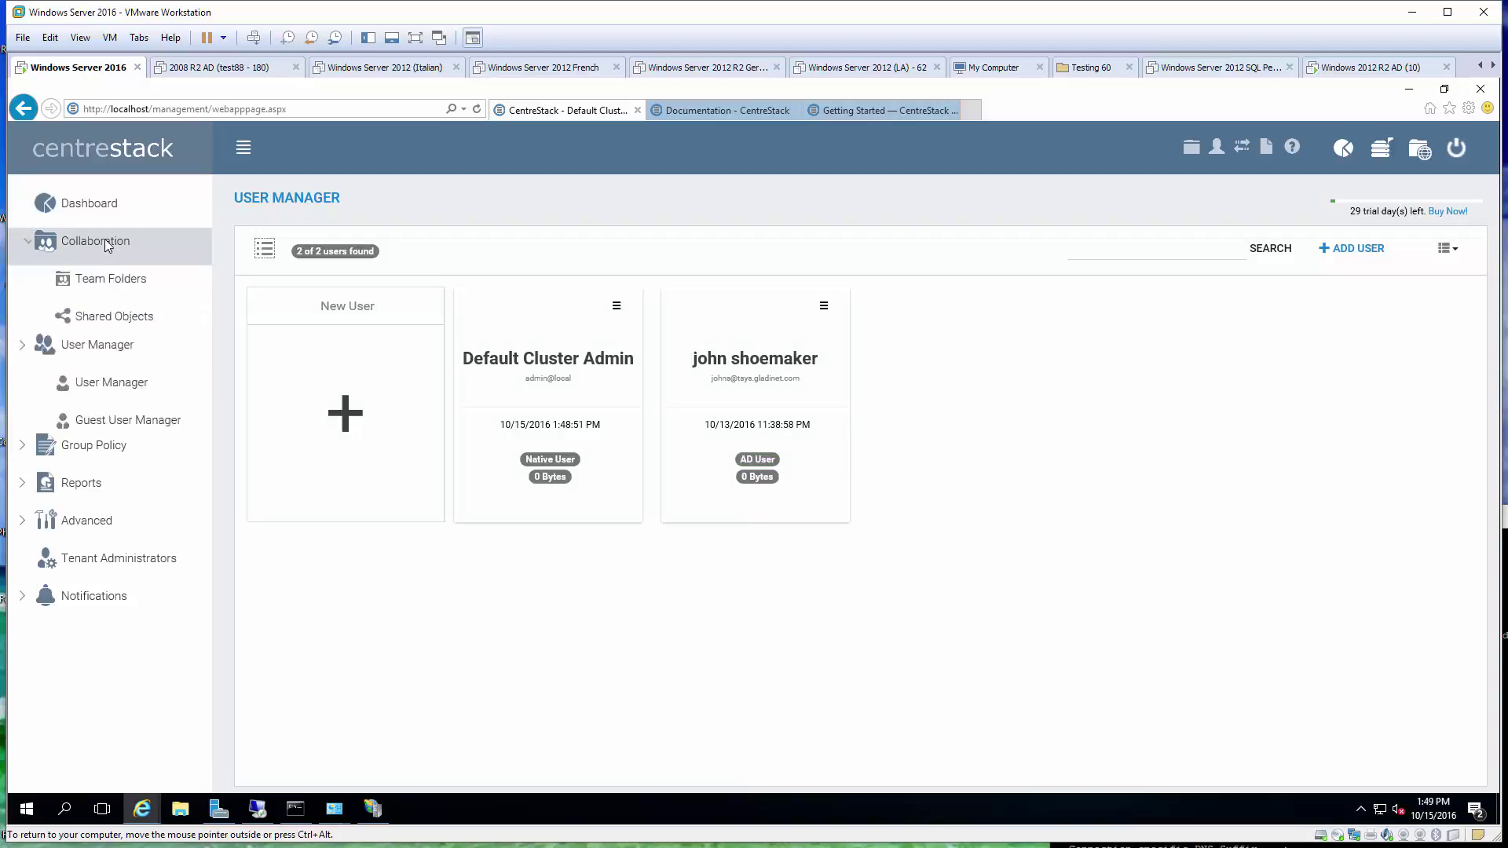
left_click(122, 282)
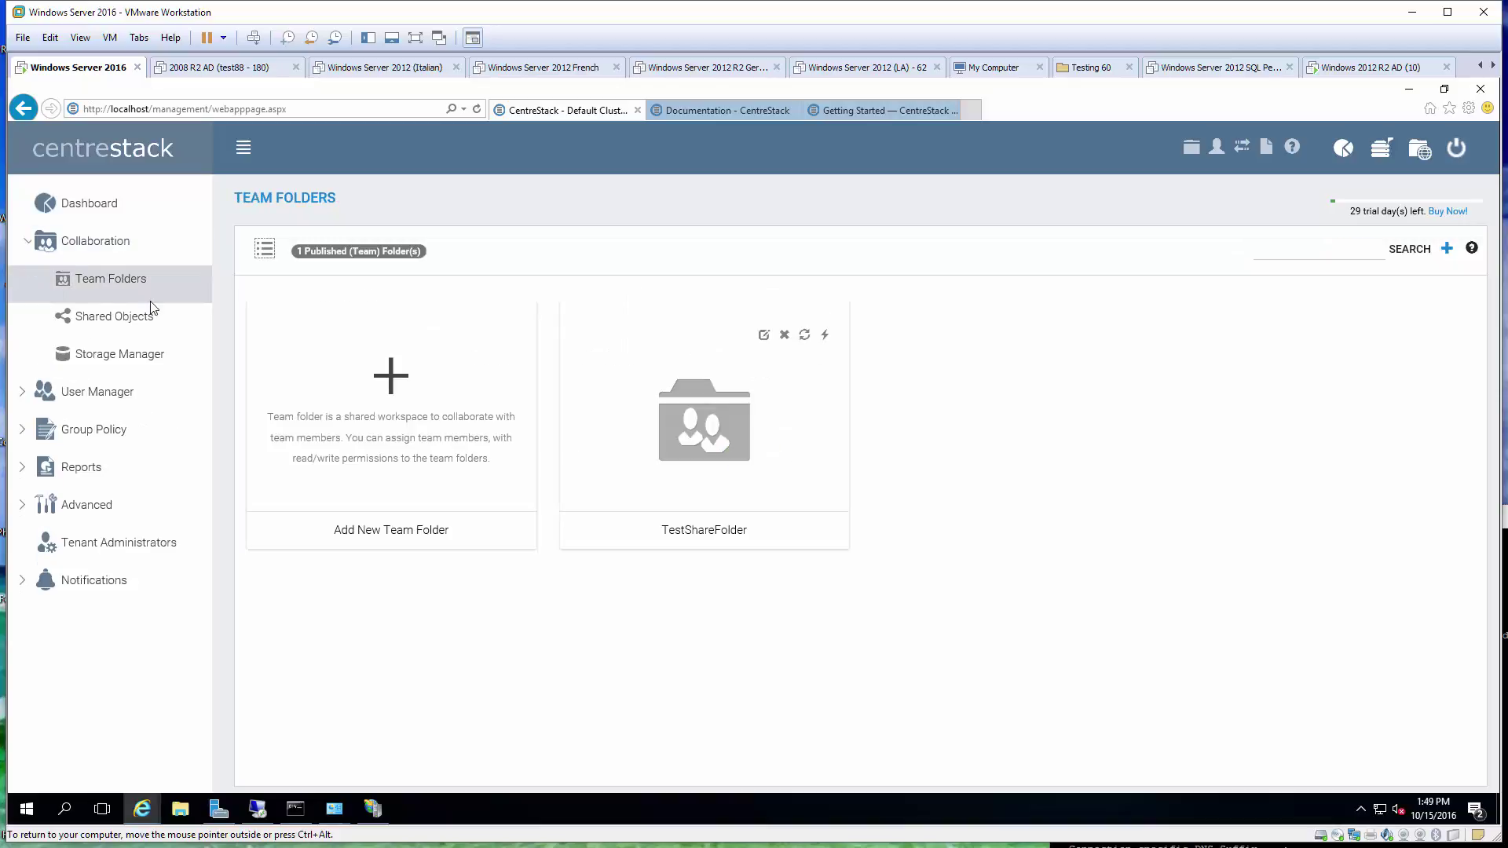
mouse_move(764, 467)
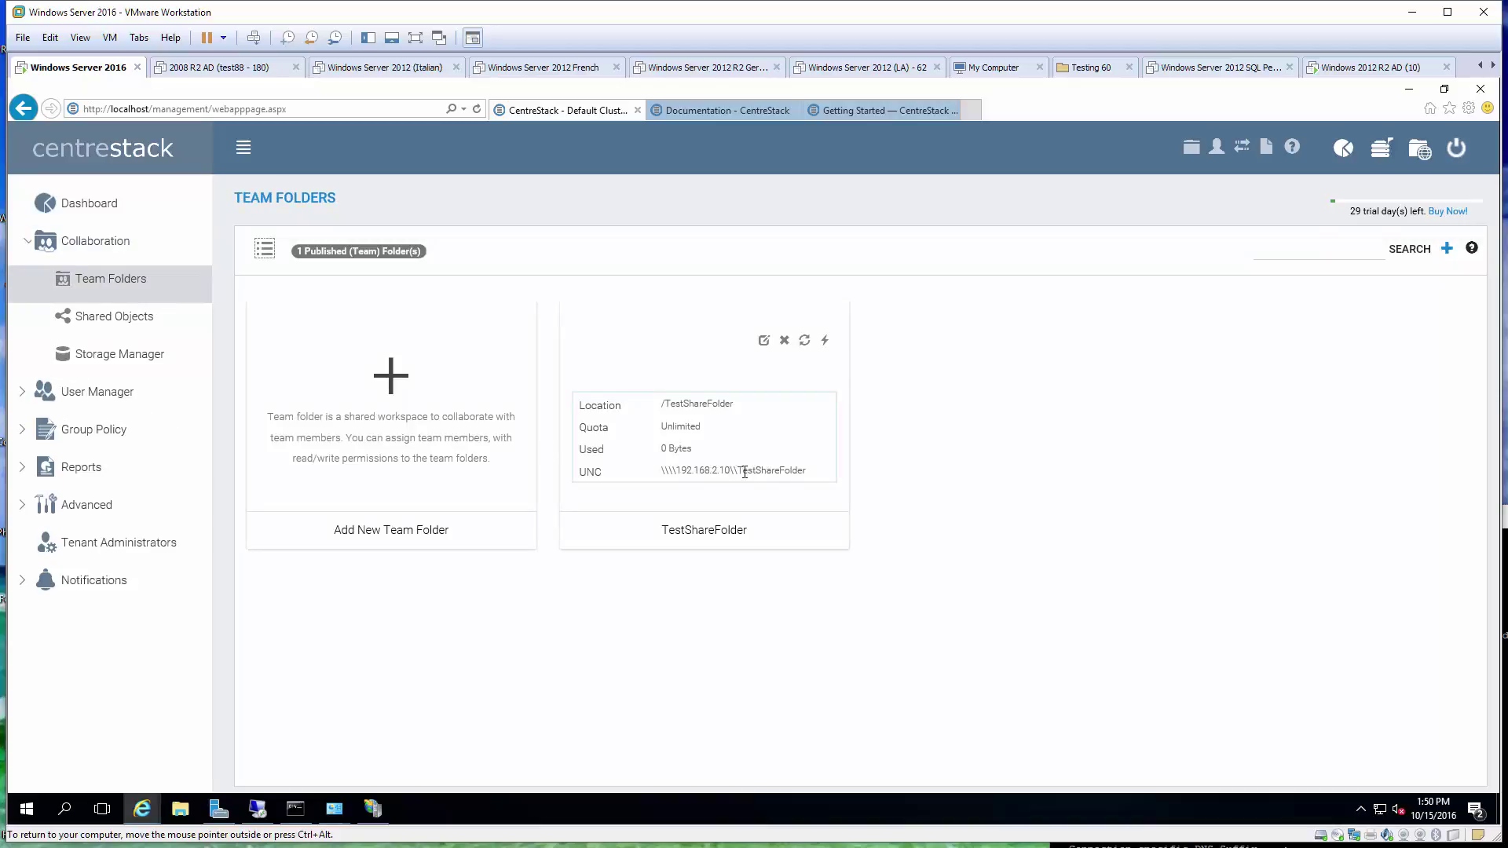
left_click_drag(807, 471, 661, 471)
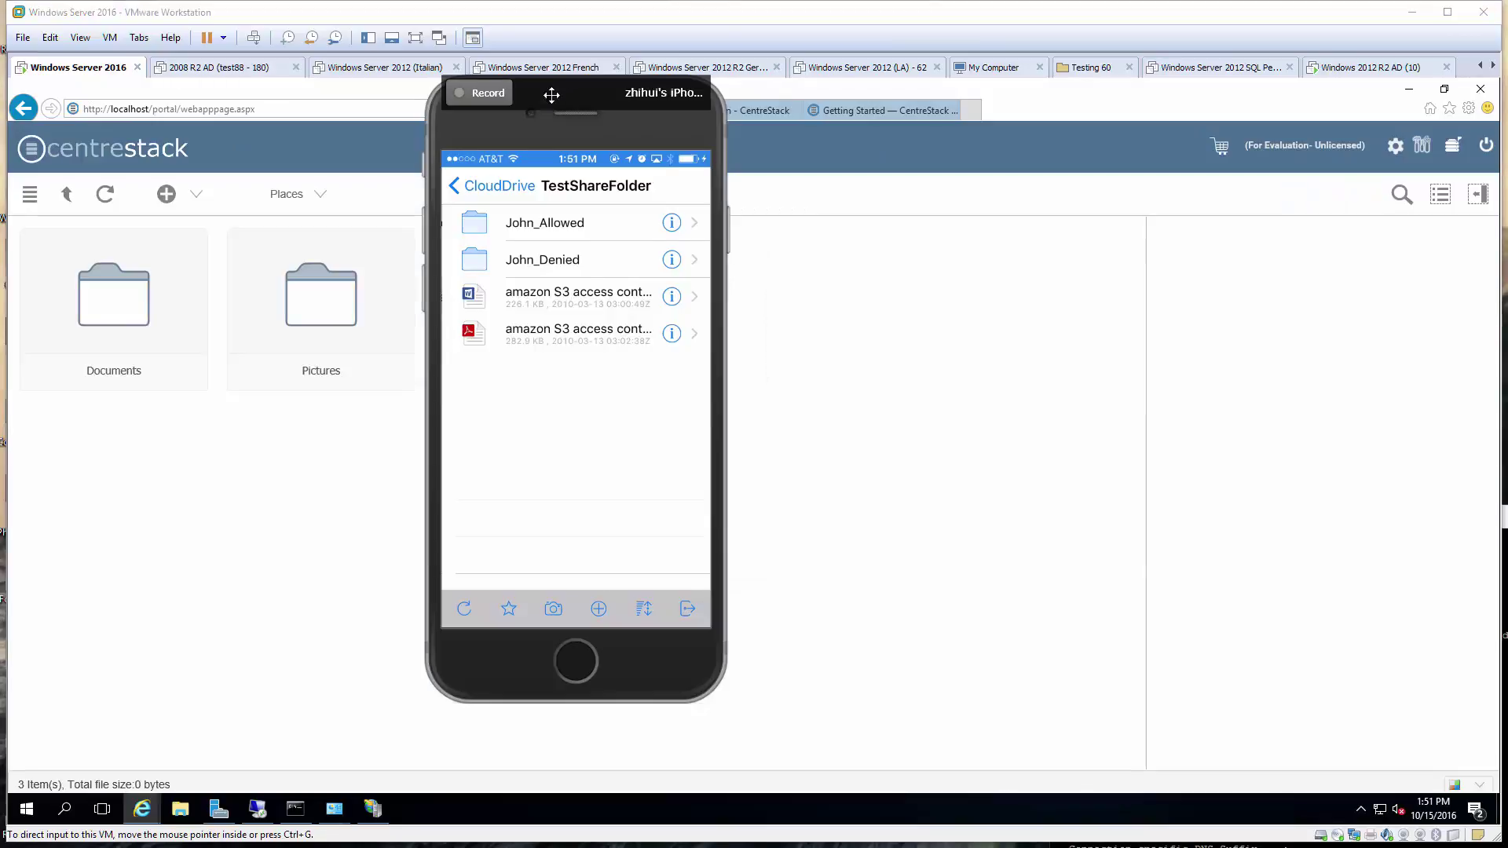
Move the mirrored phone window clear of the portal's folders and open TestShareFolder in the web portal.
left_click_drag(554, 94, 953, 108)
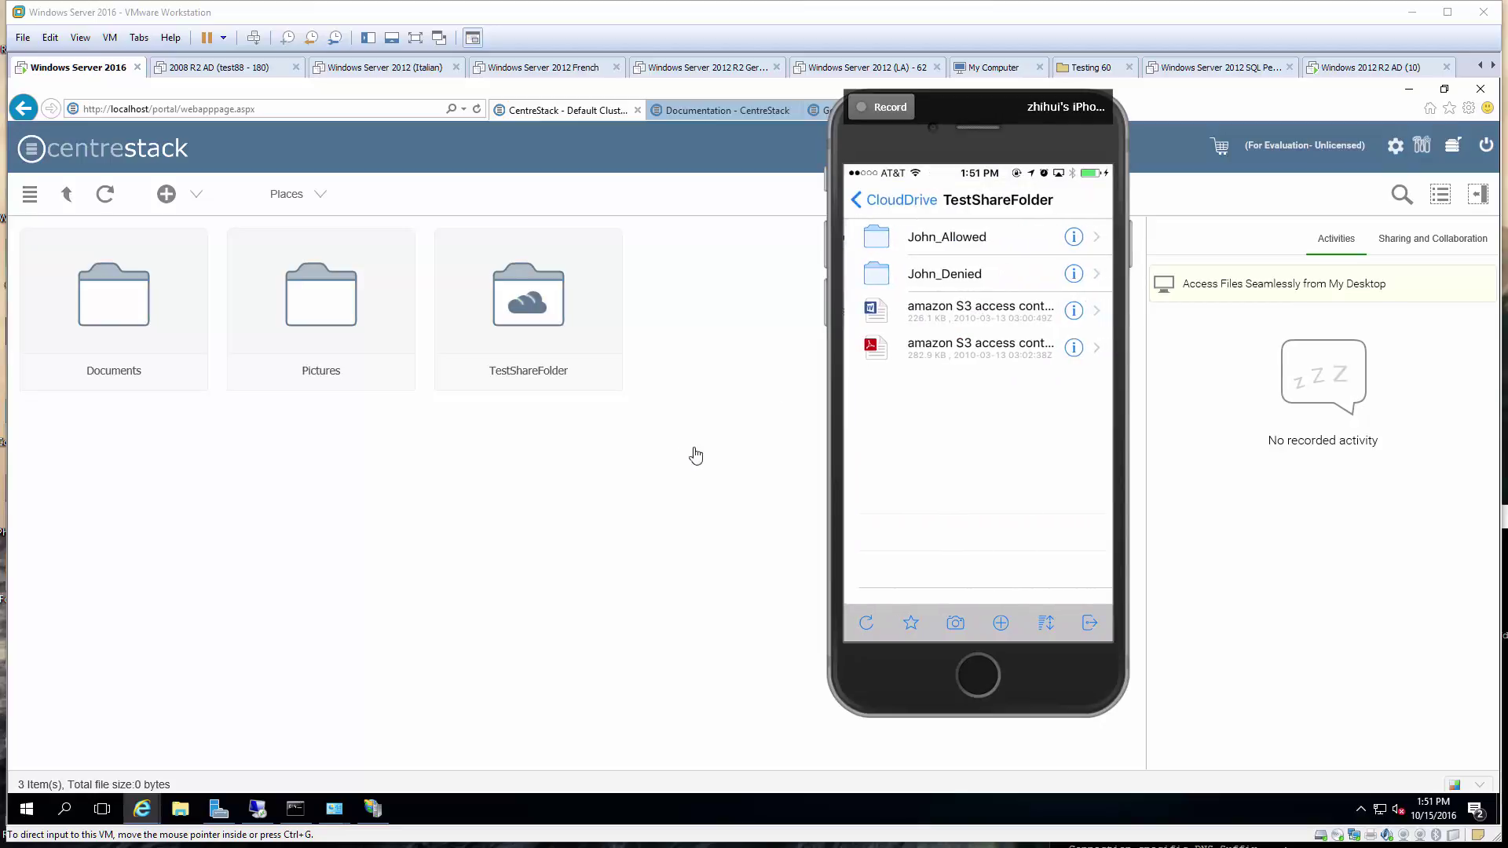
double_click(546, 297)
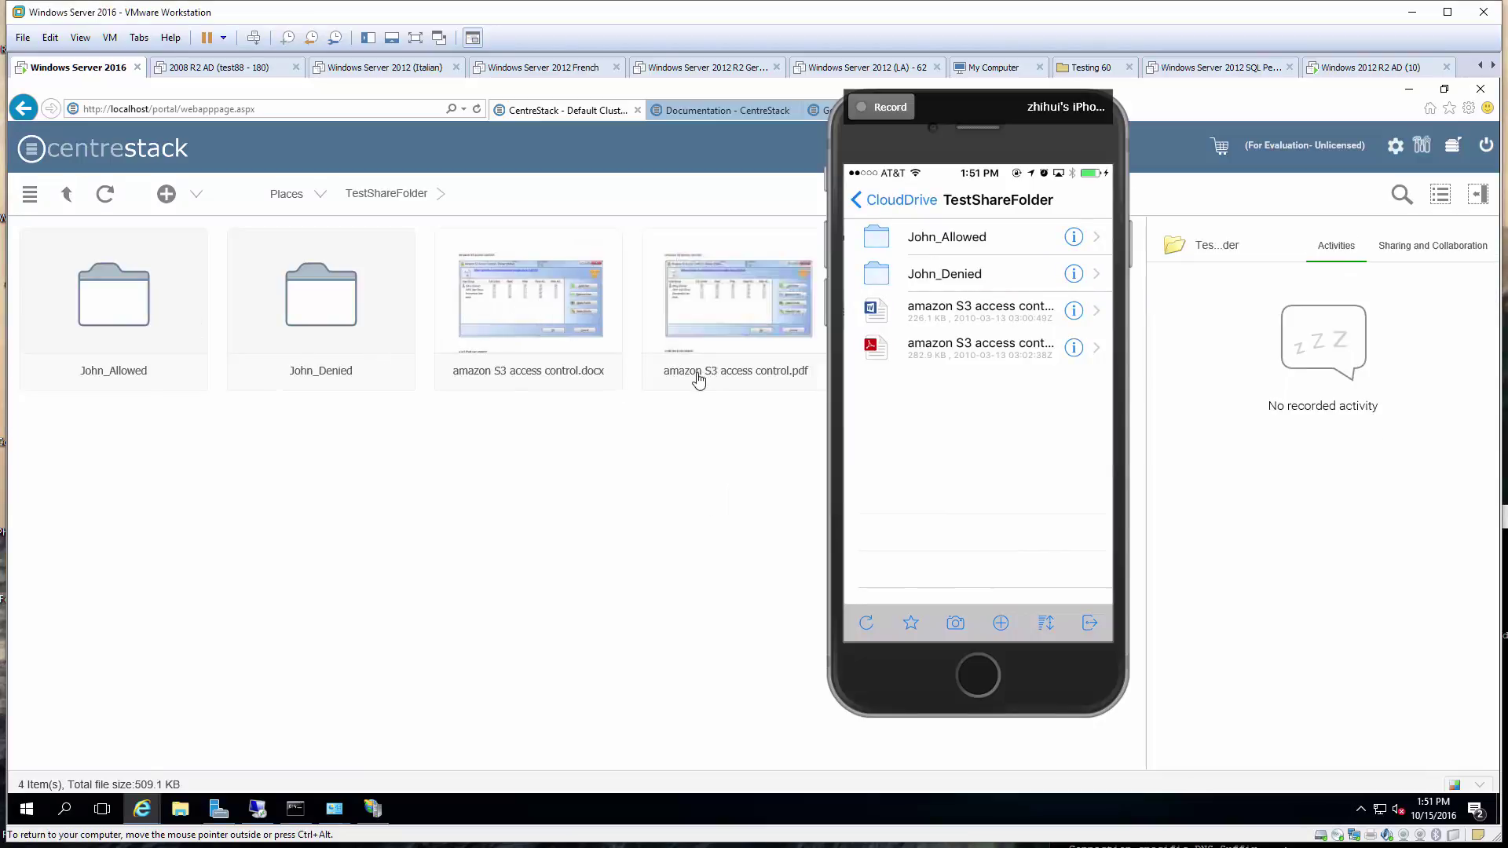
Restore the browser to a smaller window and minimize IIS Manager to uncover the desktop.
left_click(1444, 89)
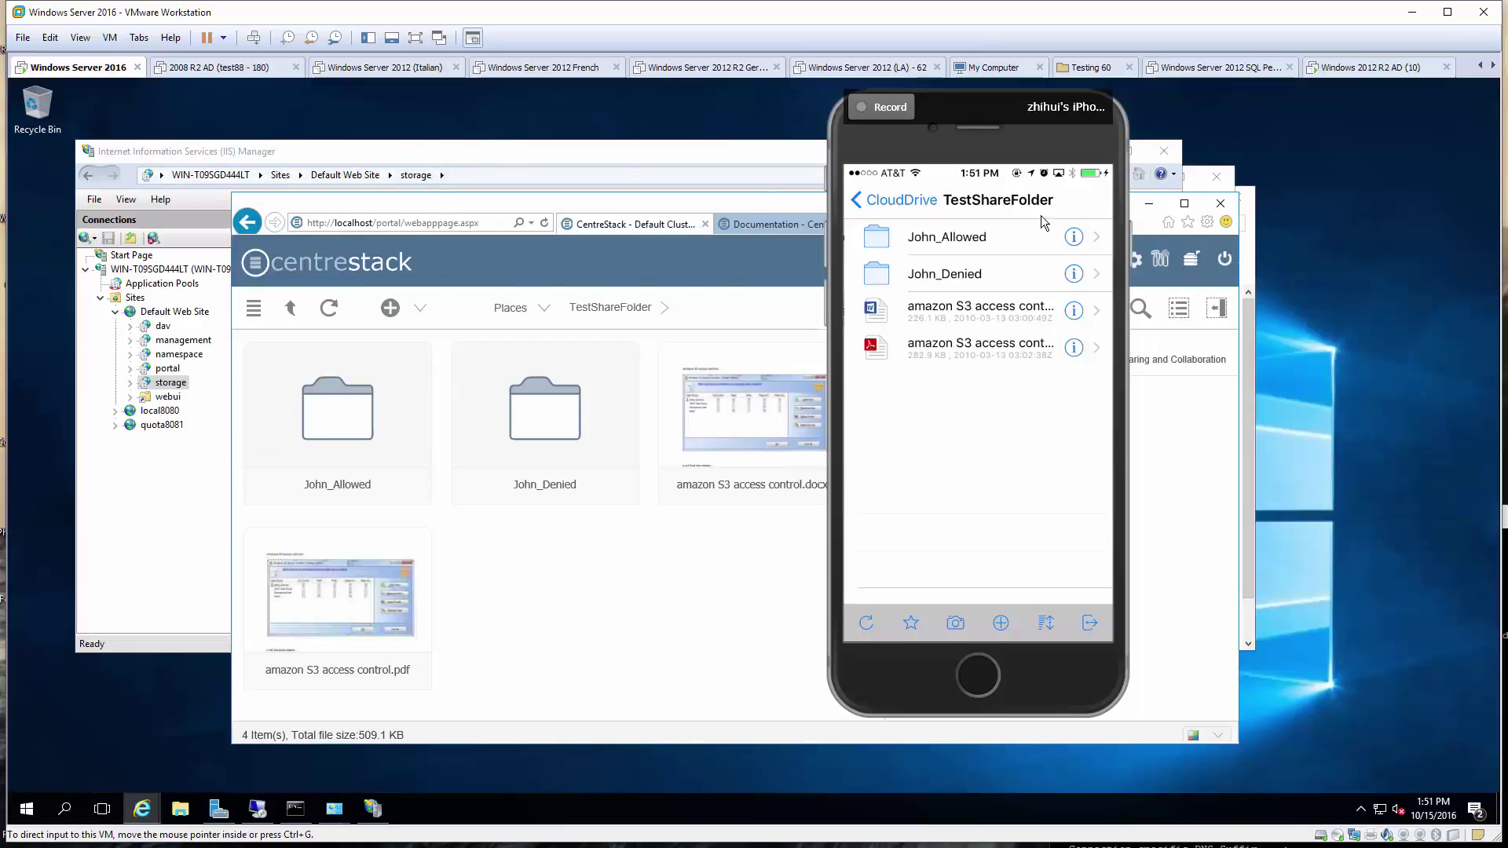
left_click_drag(637, 157, 709, 232)
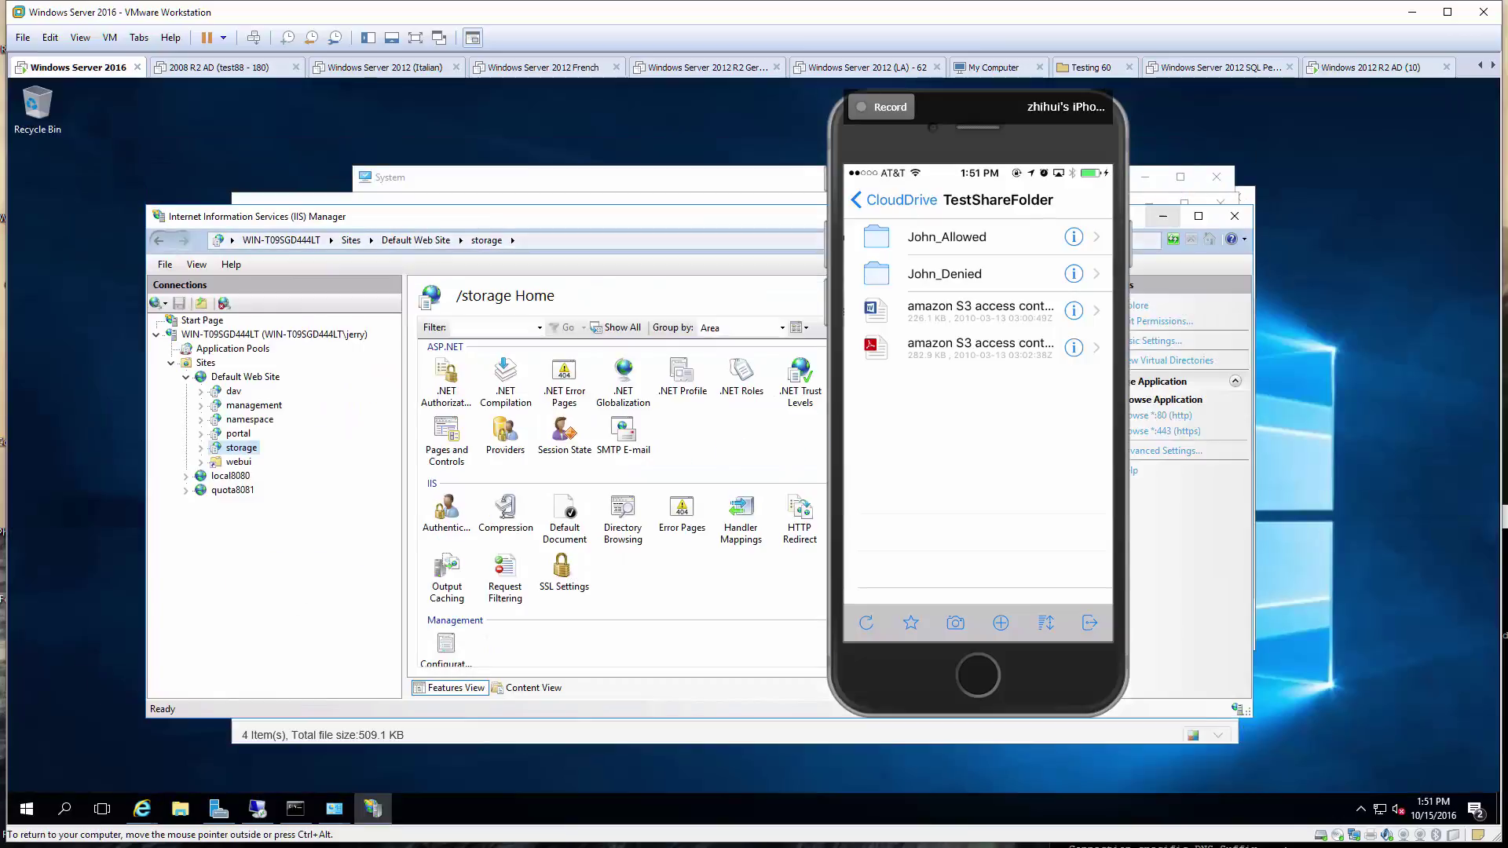
left_click(1163, 217)
Create a new text document named HelloWorld on the server's desktop.
right_click(116, 240)
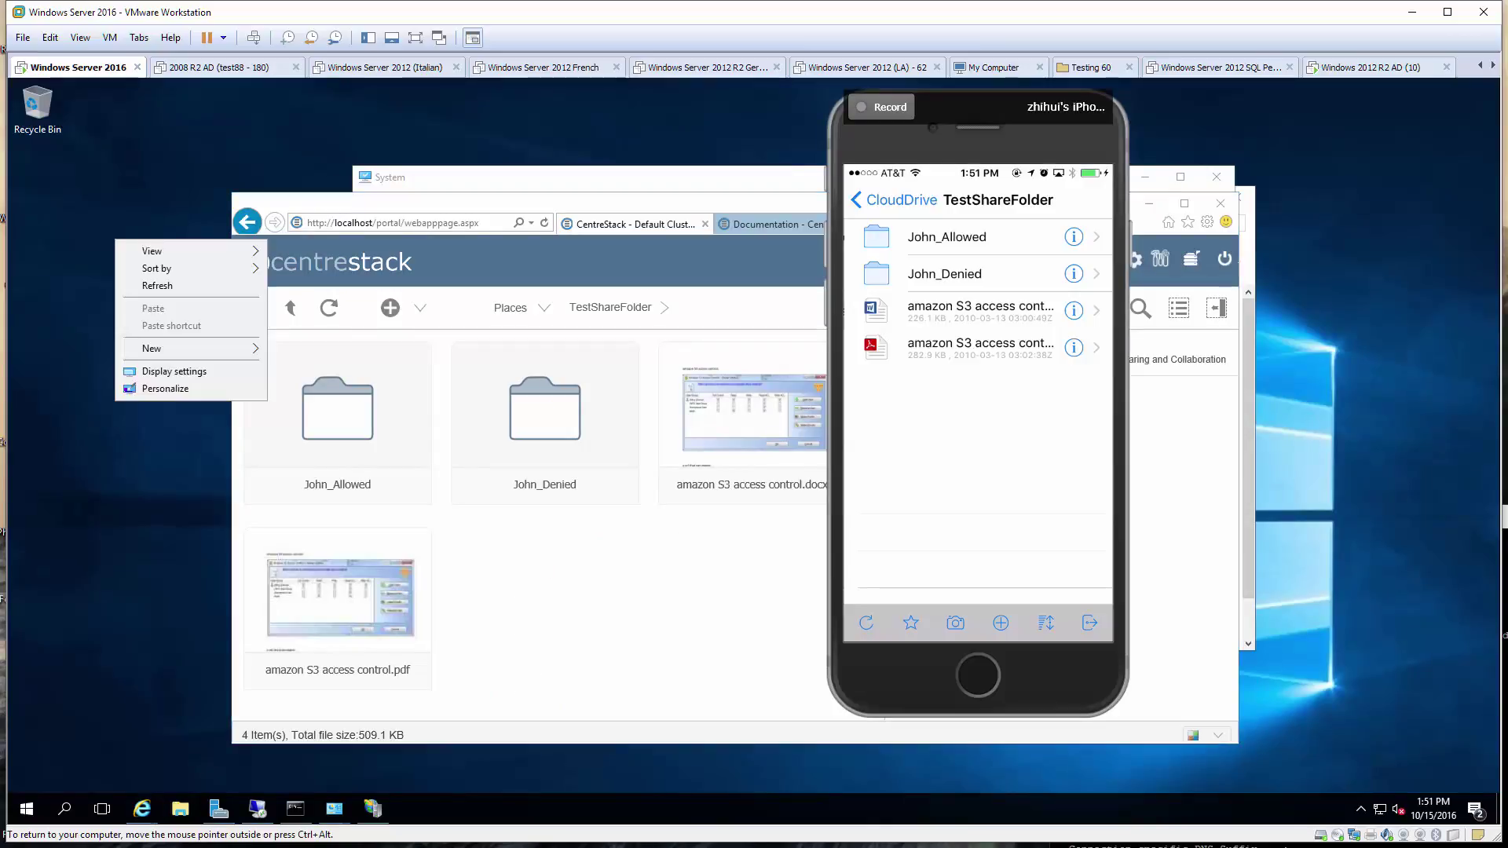
mouse_move(196, 348)
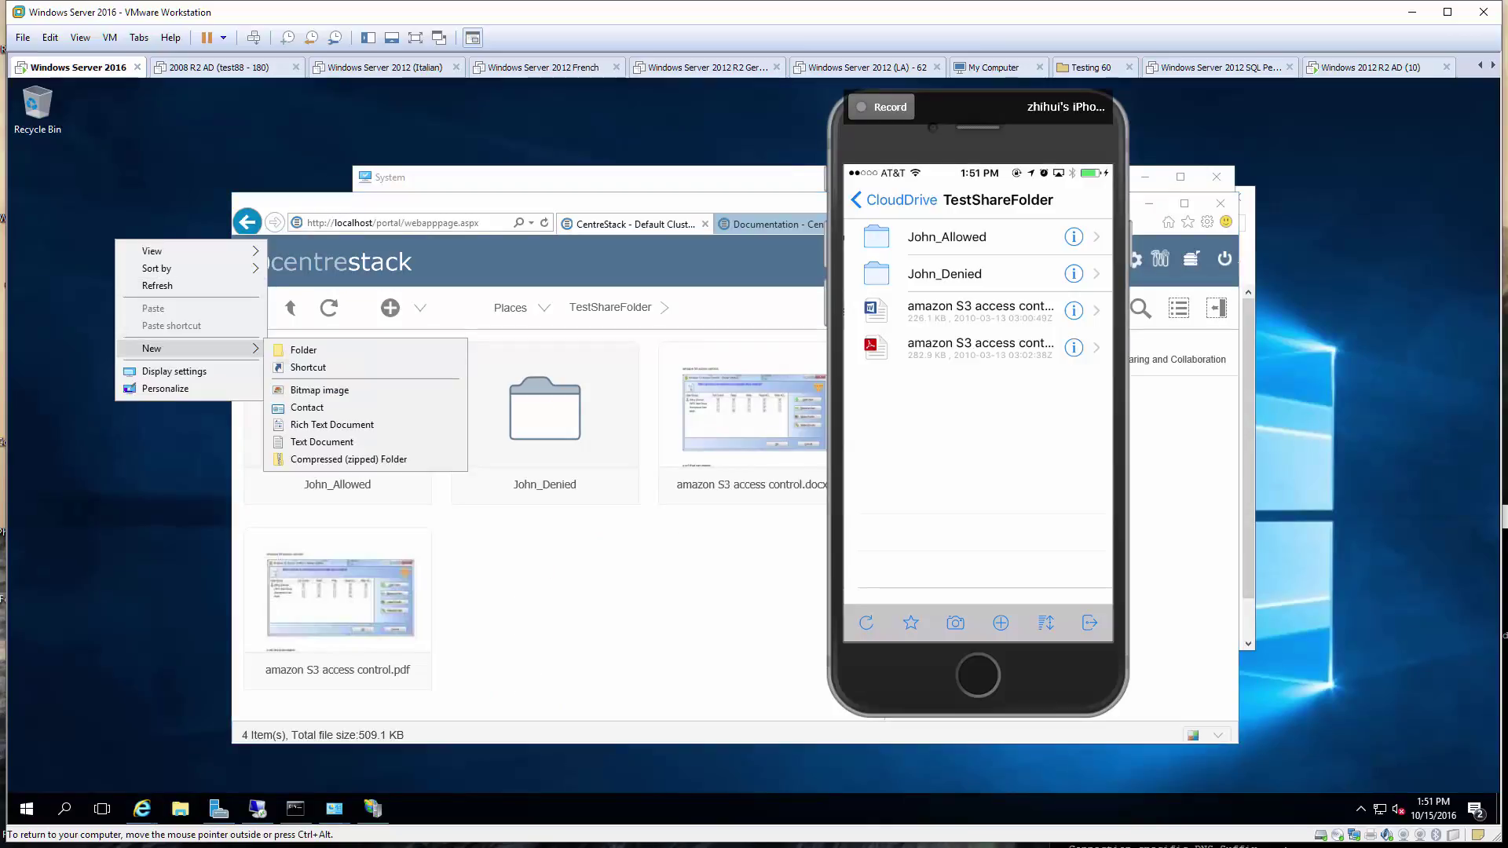
key("Escape")
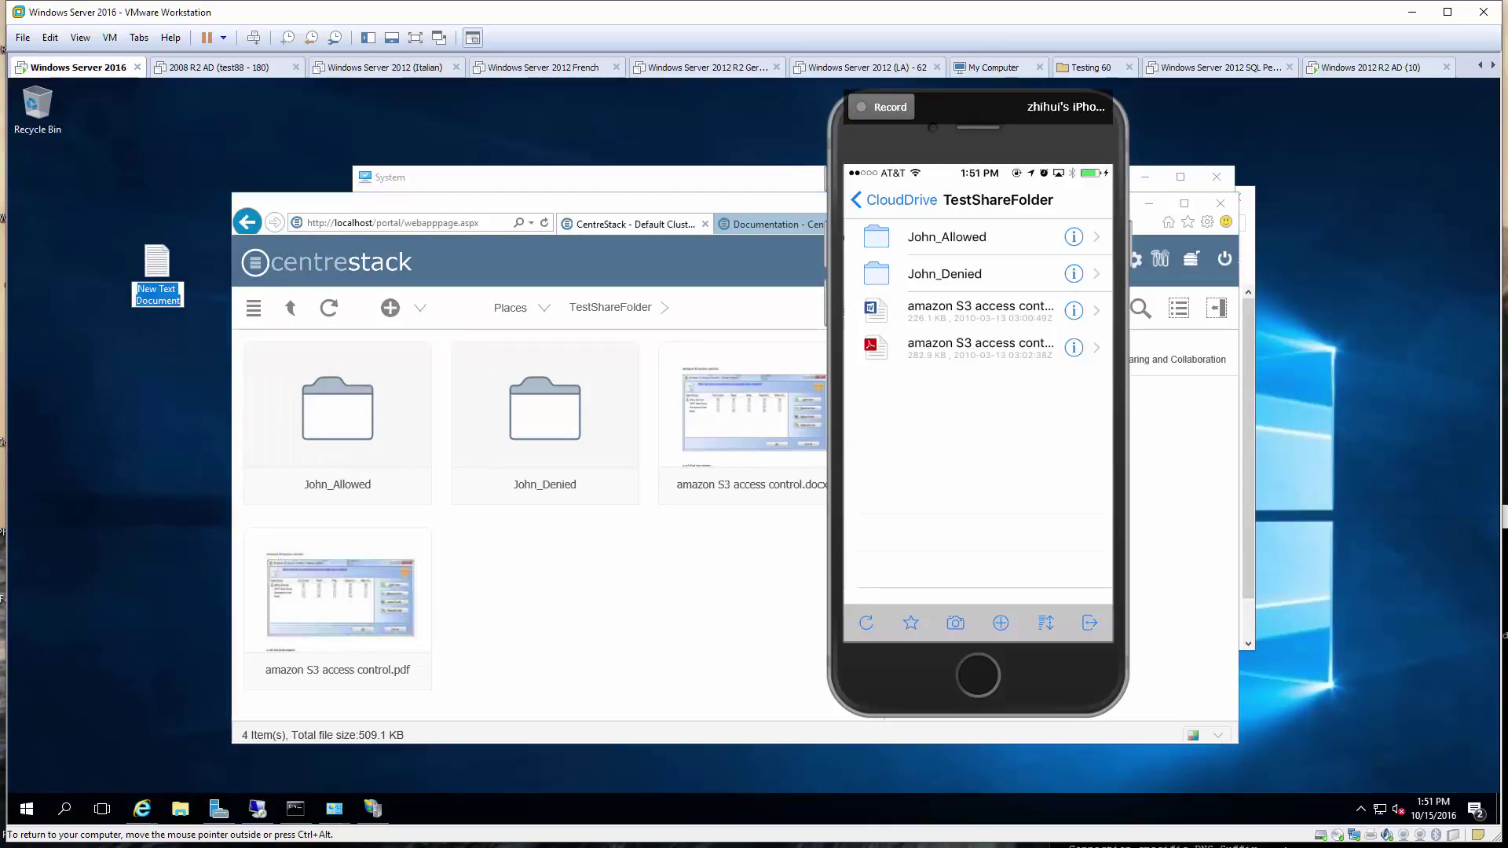
type("Hell")
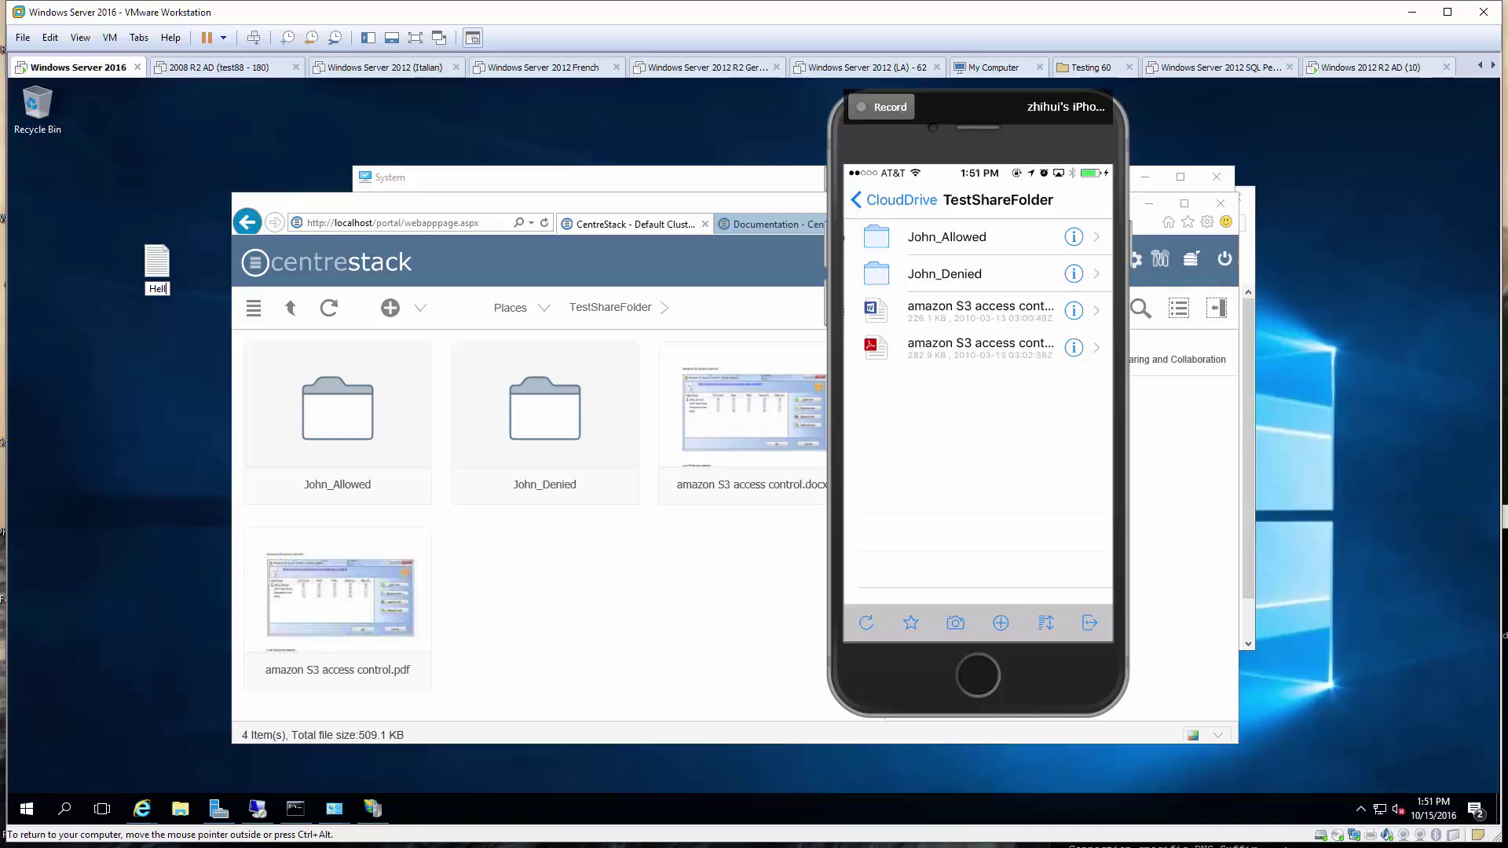
type("oWorld")
key("Return")
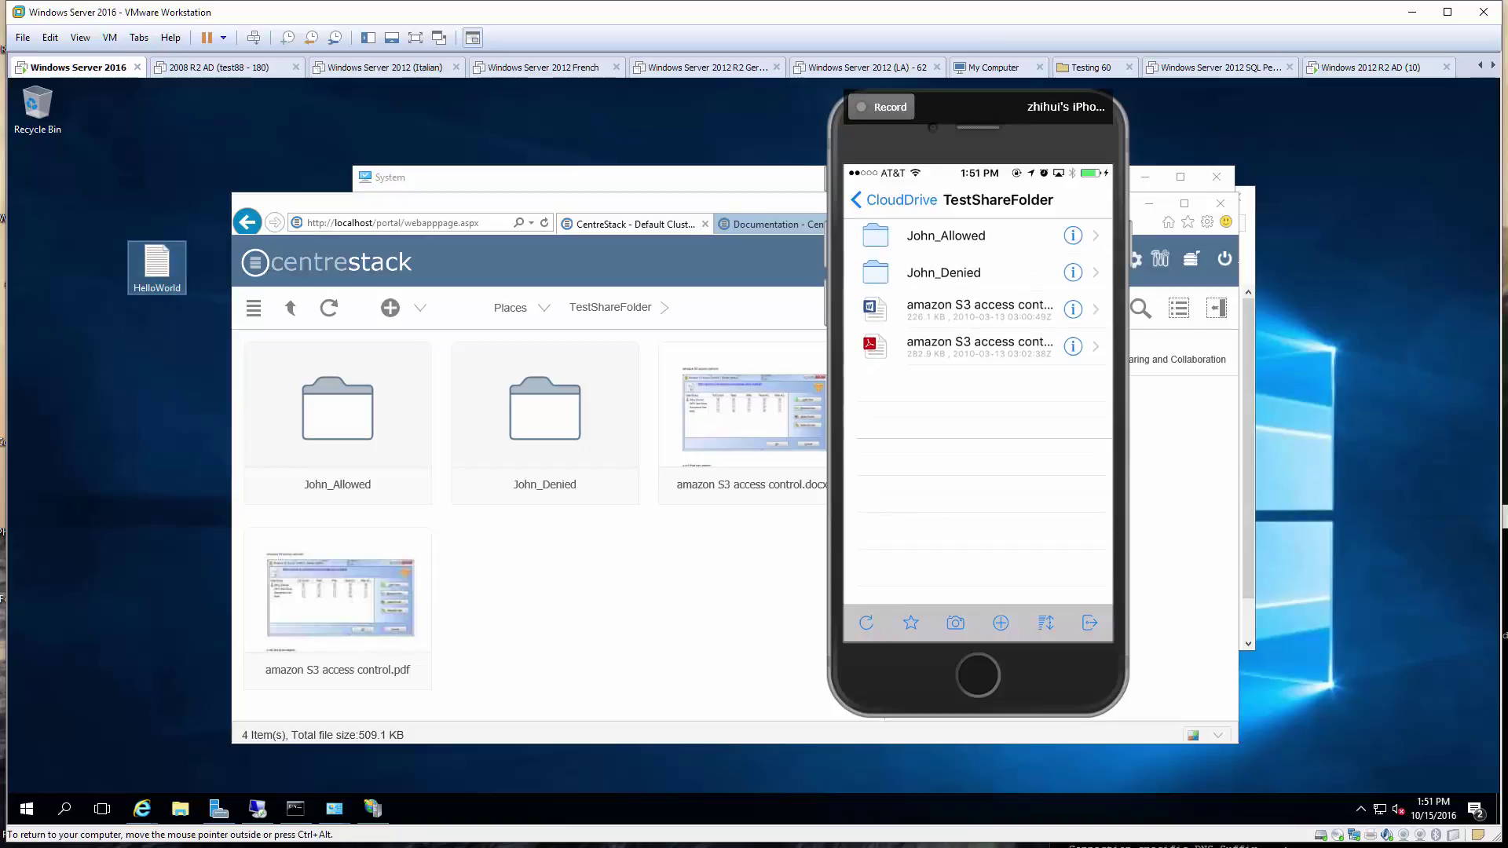
Open HelloWorld and enter the lines "Test File", "Hello, CentreStack Server" and "Hello , Windows Server 2016".
key("Return")
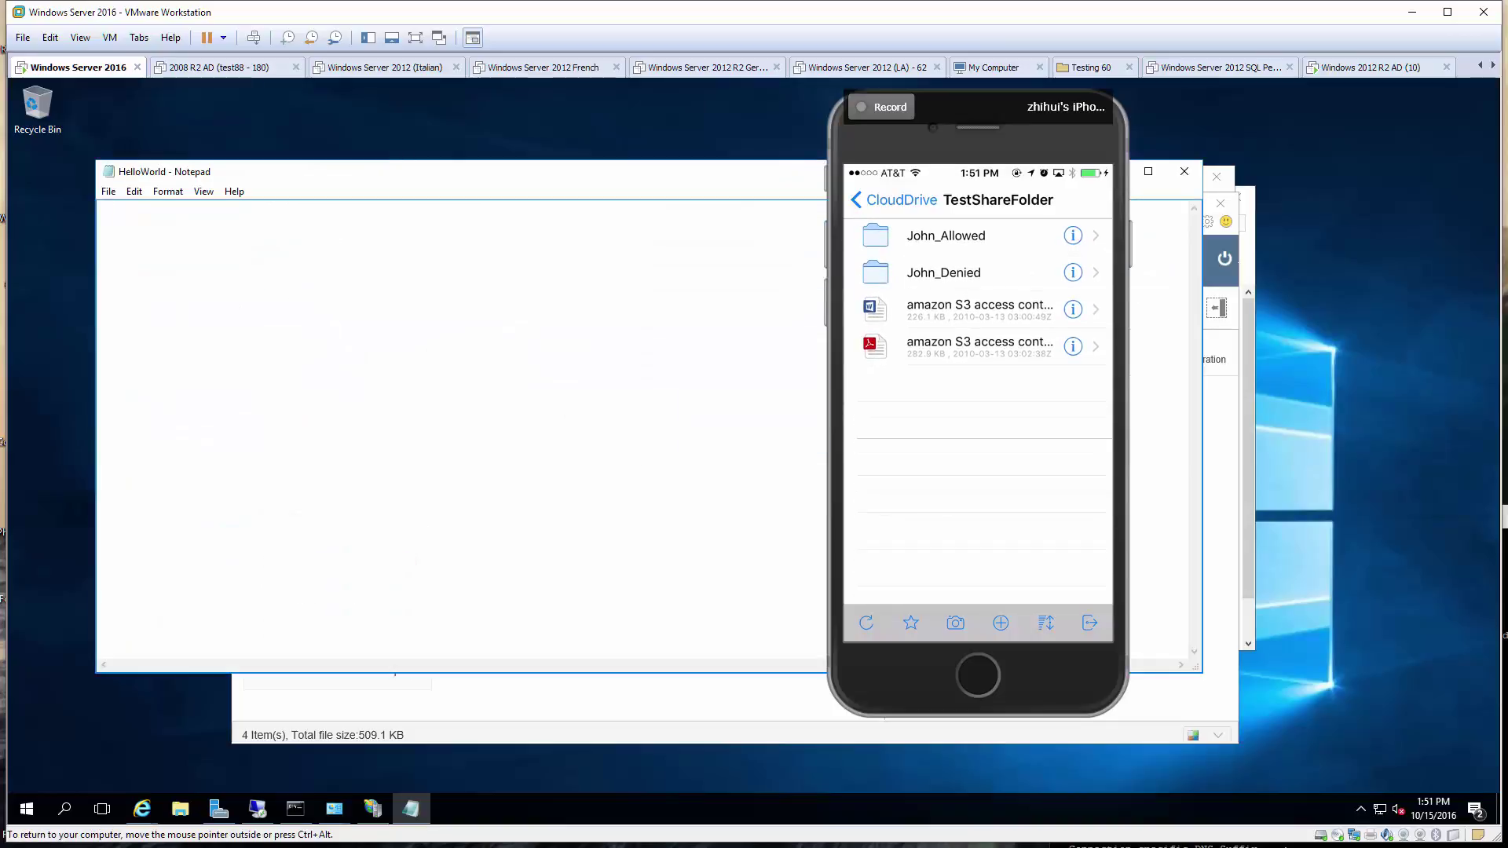
type("Test File ")
type("Hello")
type(", CentreSt")
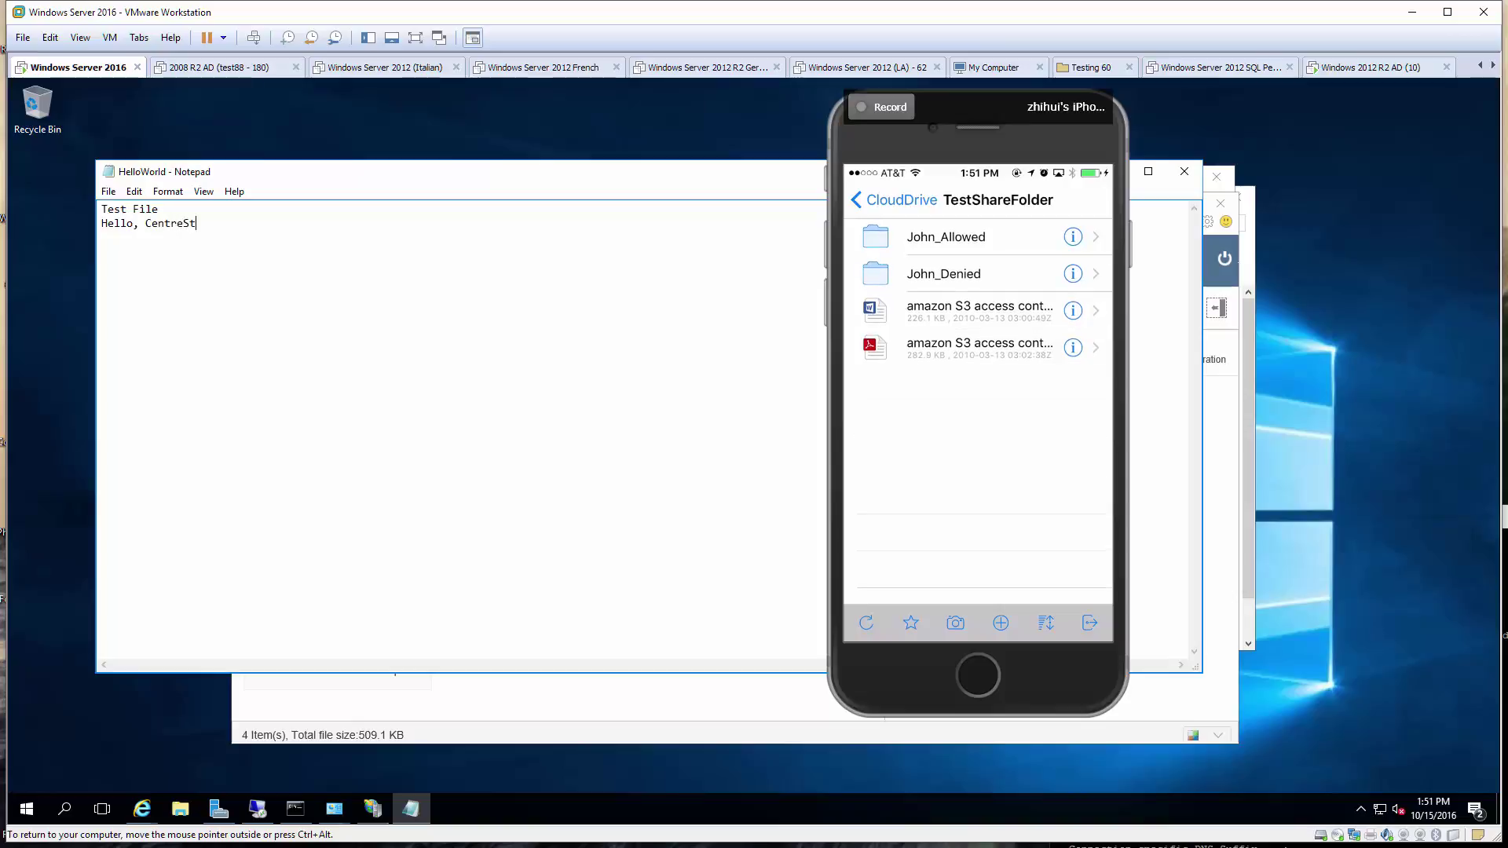
type("ack Server")
key("Return")
type("Hello , Windows Server 2016")
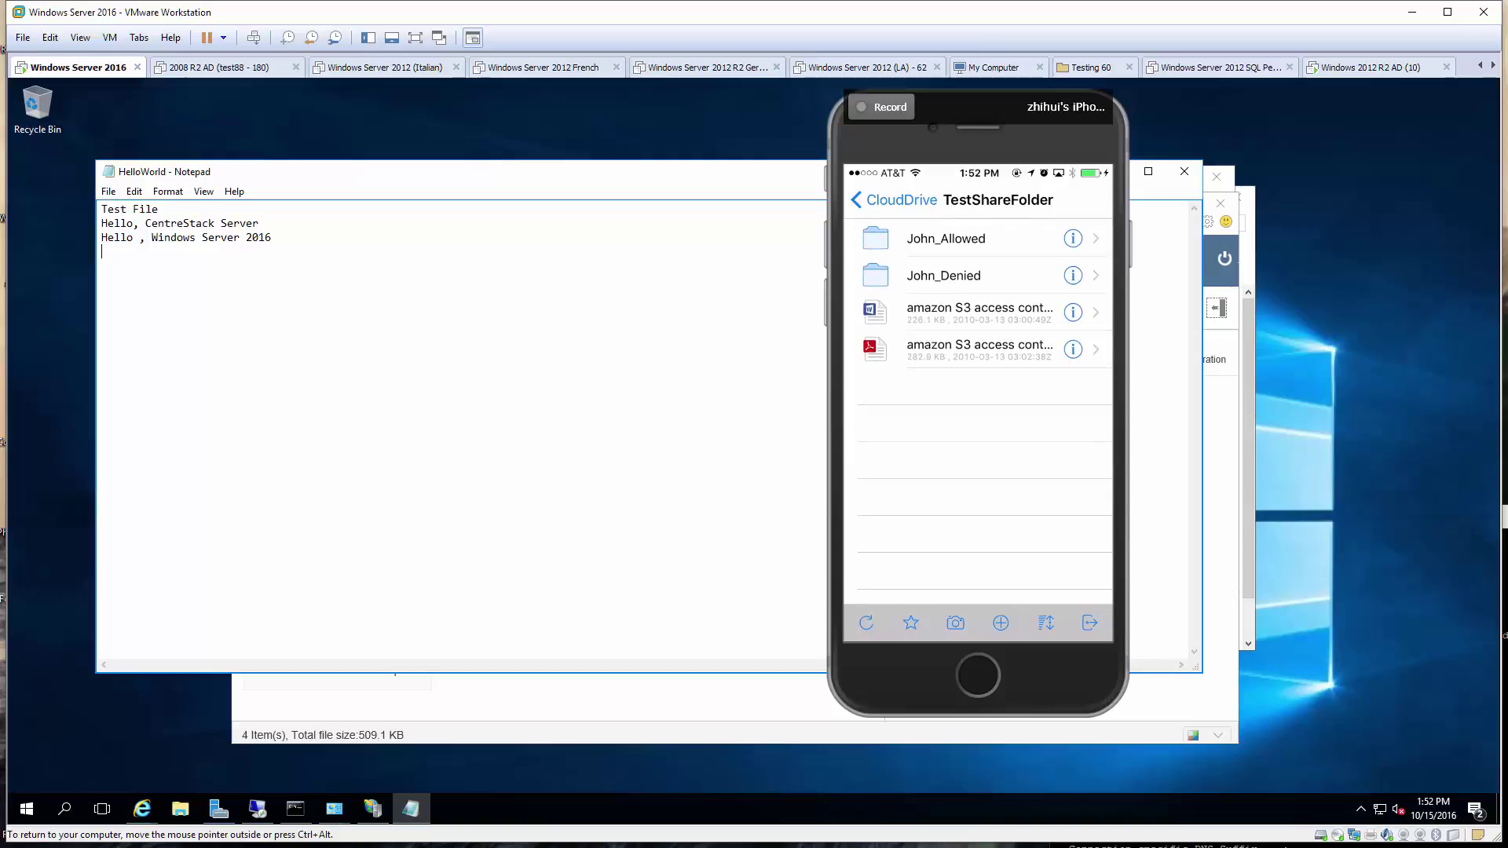
Save the text entered in the HelloWorld document.
key("alt+f")
key("Down")
key("Down")
key("Return")
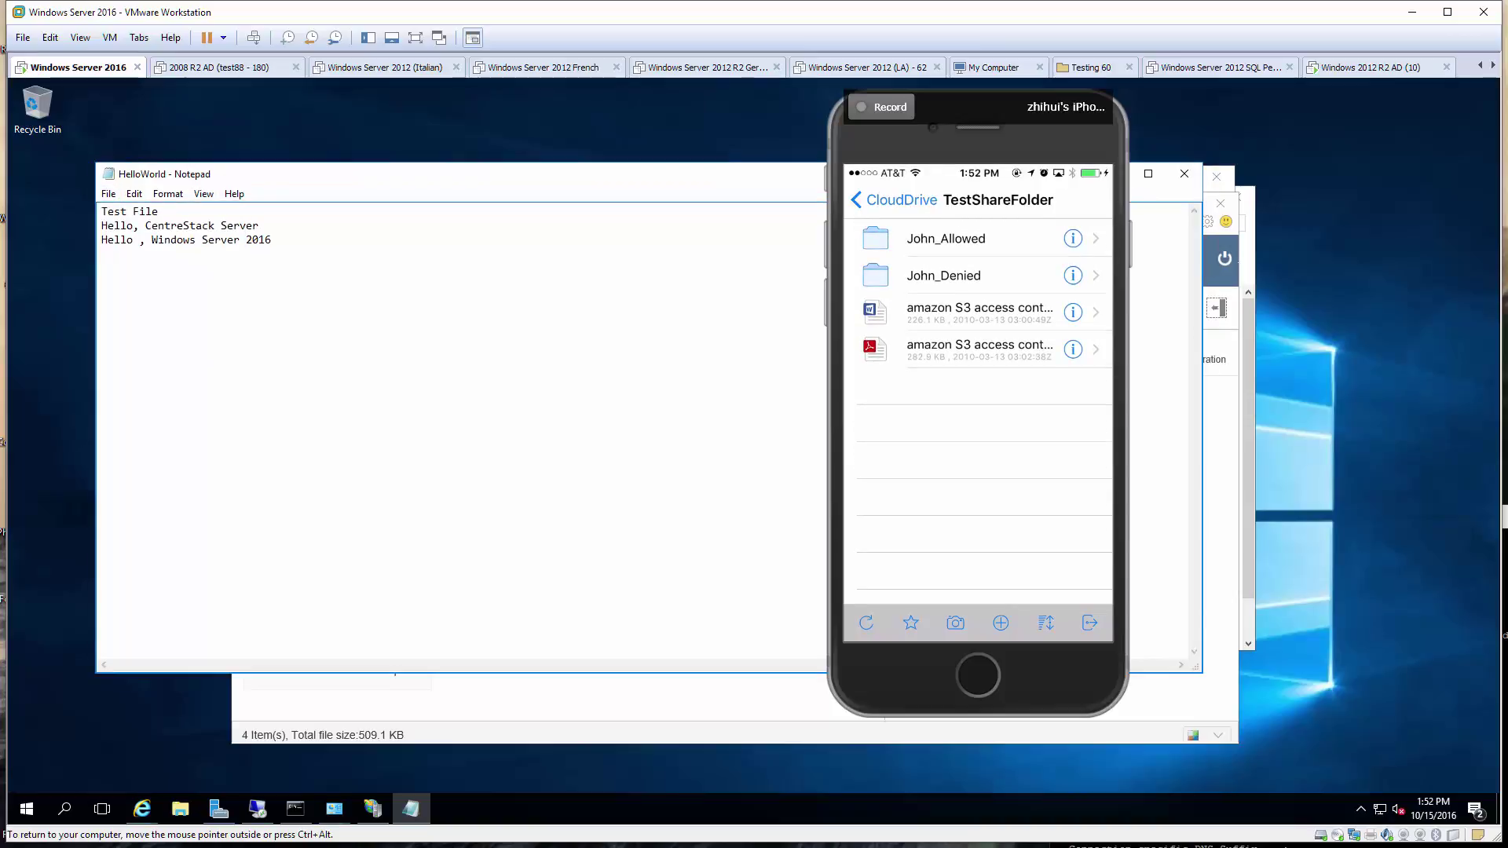
key("alt+F4")
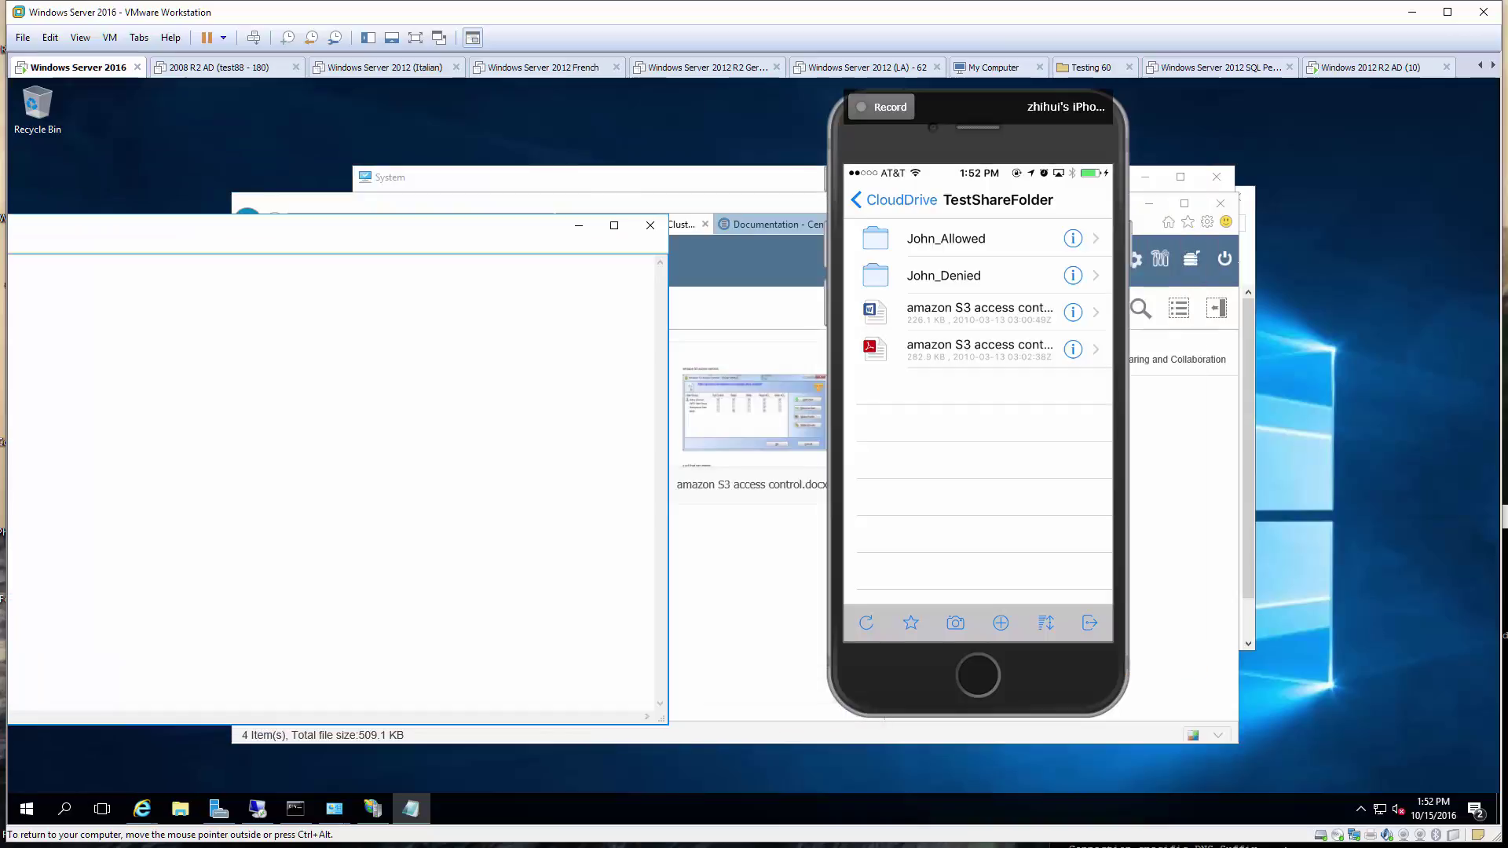
Upload the desktop's HelloWorld file to TestShareFolder in the web portal and create an Excel worksheet named TestExcel there.
left_click_drag(157, 263, 550, 568)
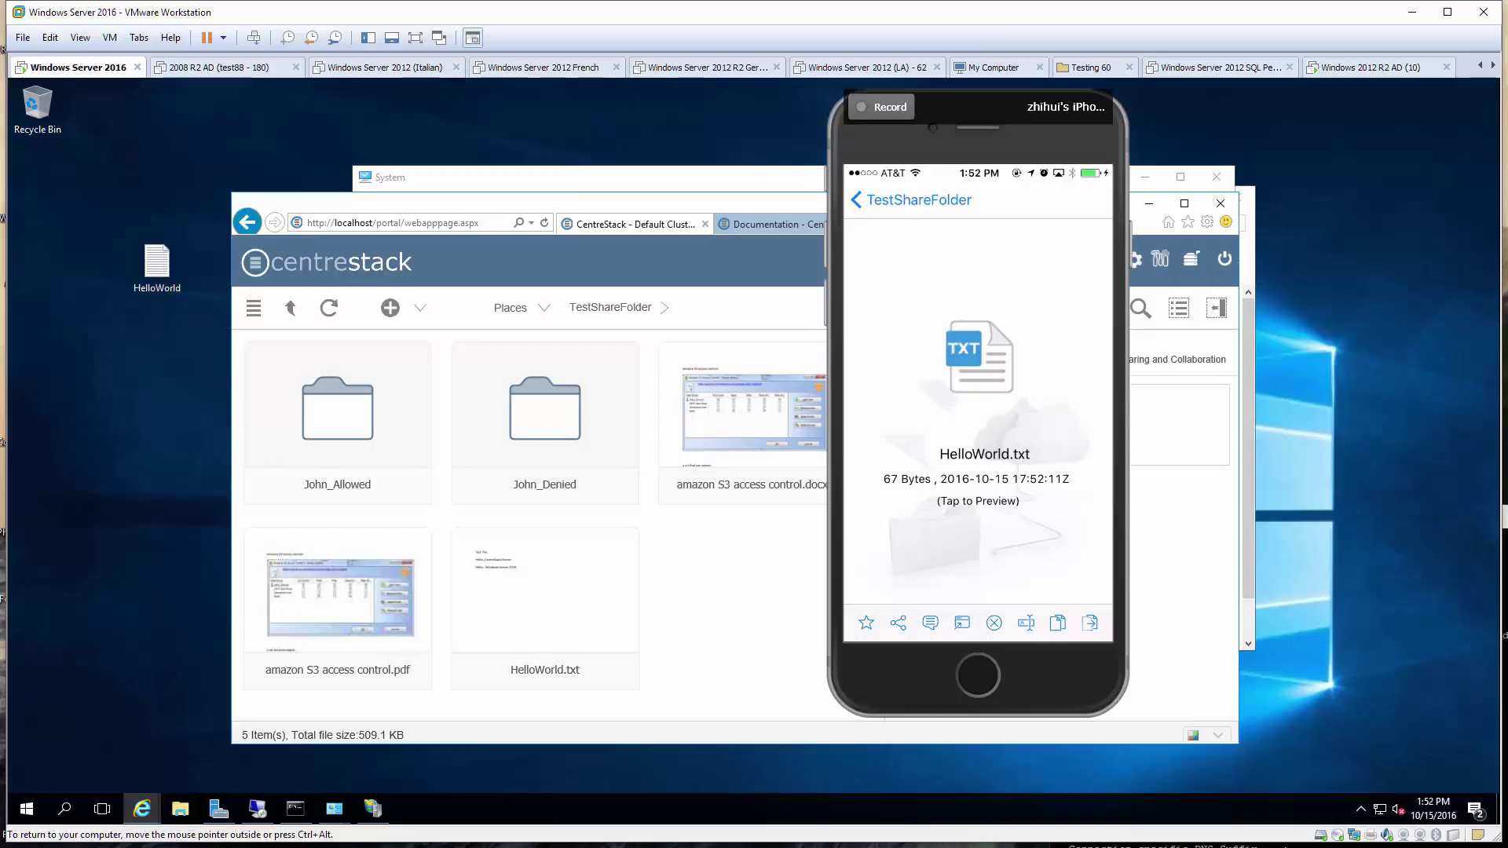
left_click(390, 307)
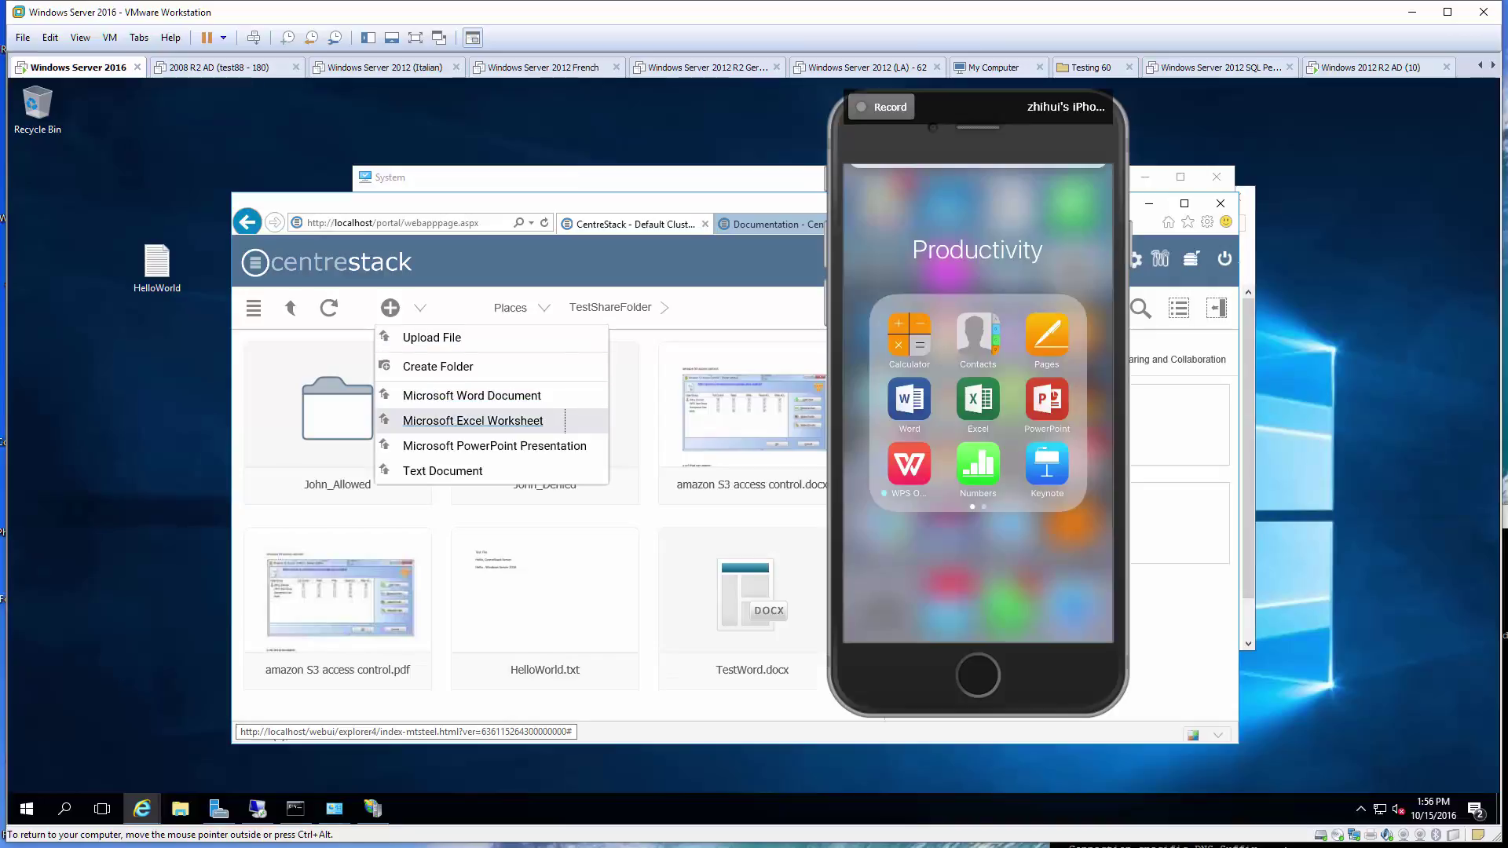
left_click(565, 420)
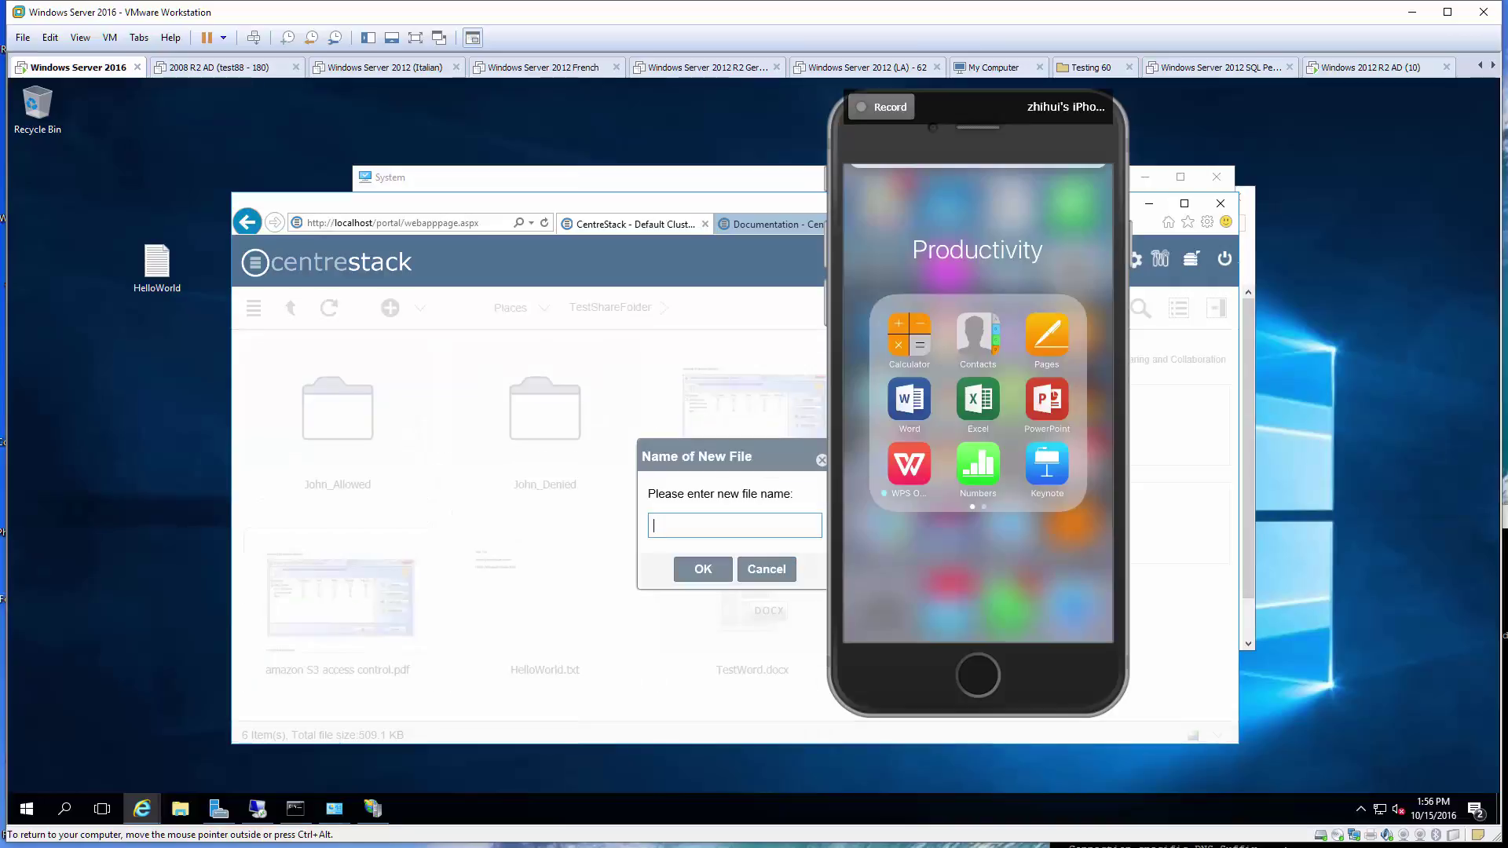
type("TestExcel")
left_click(703, 569)
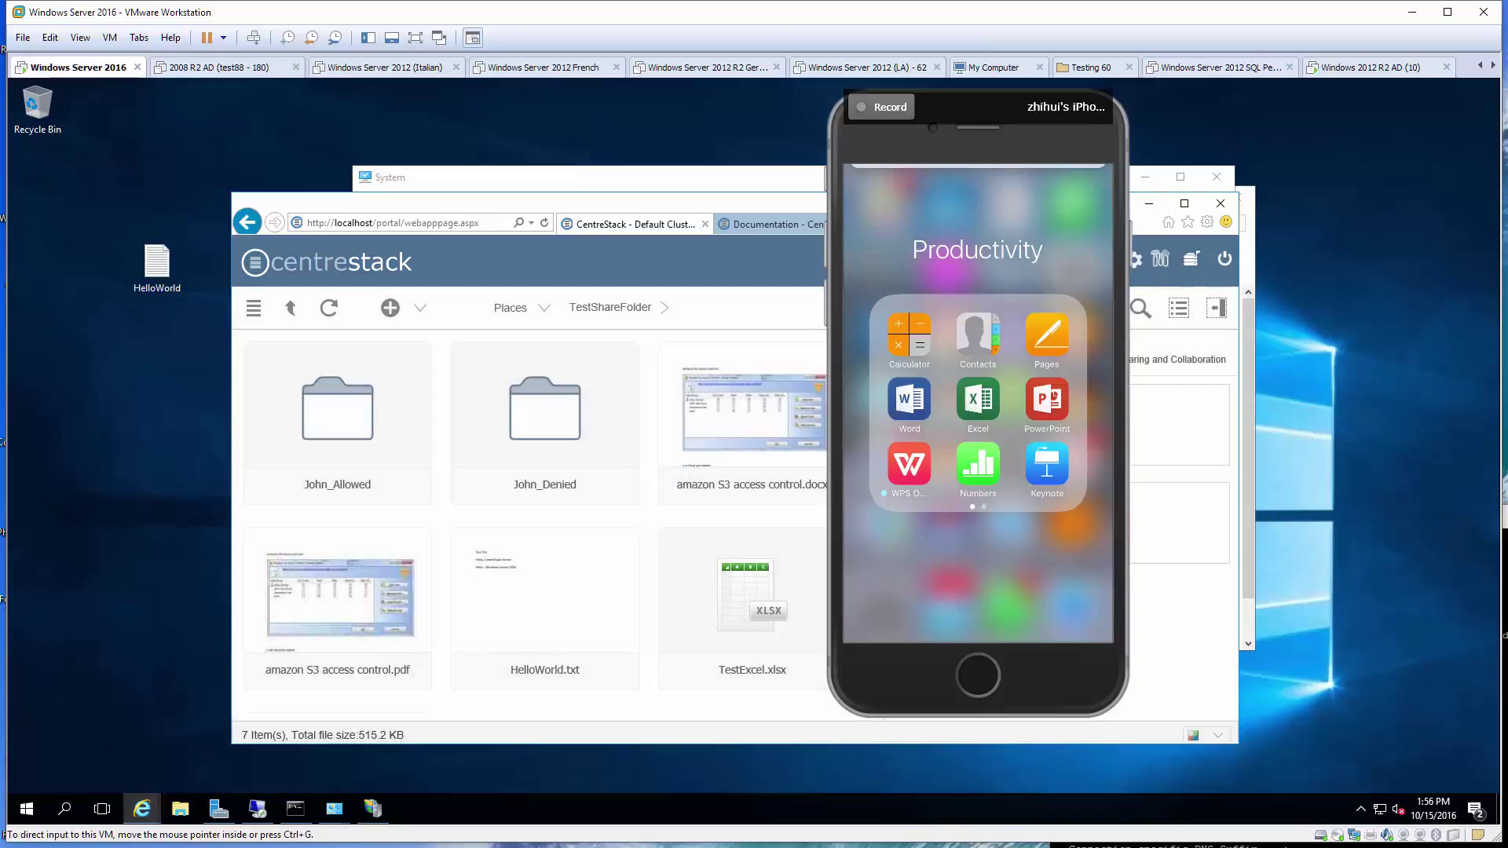
Move the mirrored phone and the portal's browser window apart so that both are fully in view.
left_click_drag(970, 106, 1273, 140)
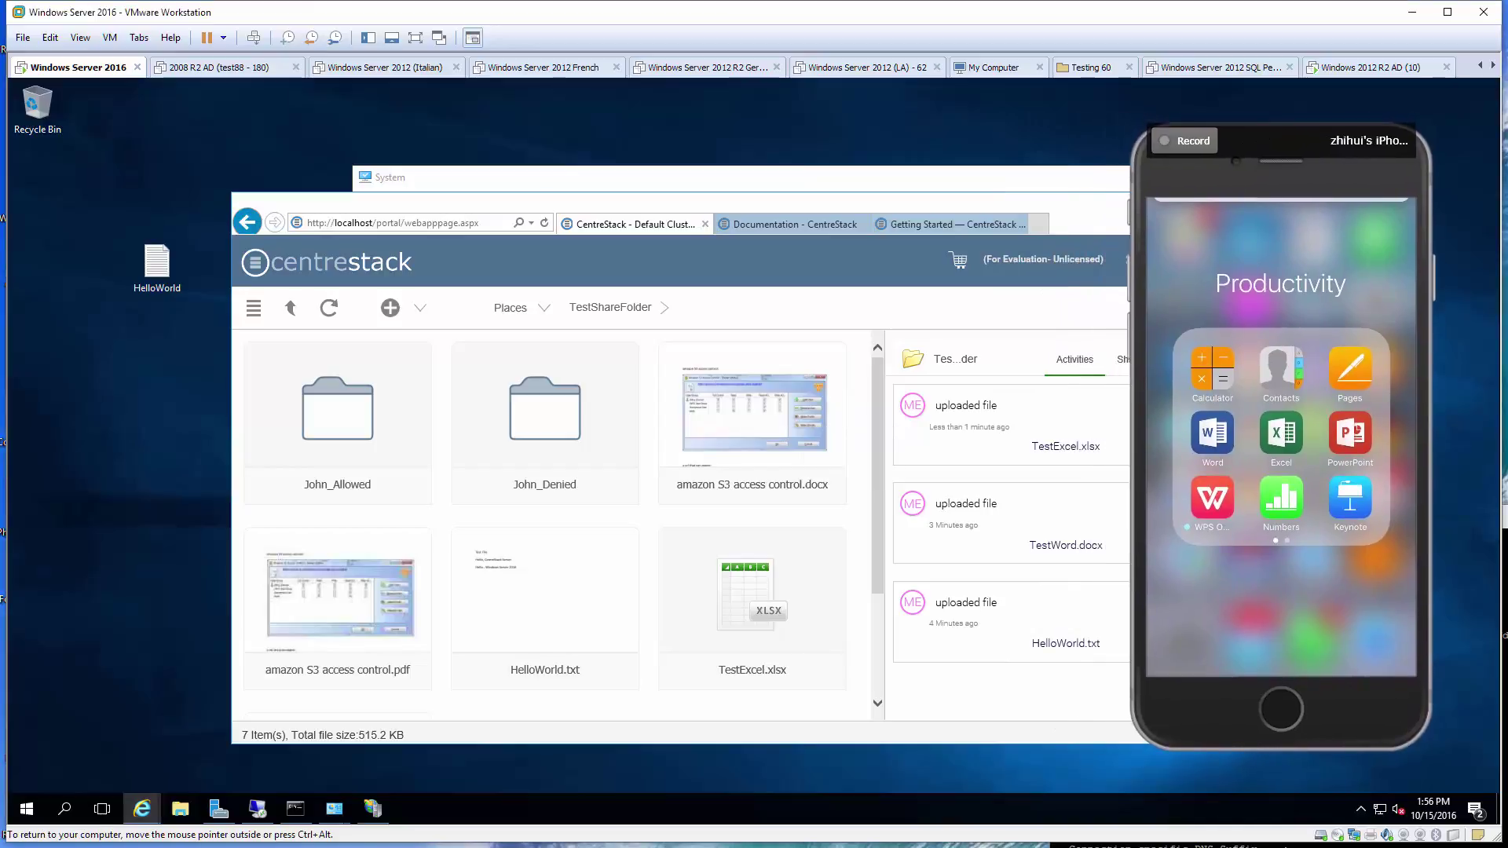
left_click_drag(831, 211, 657, 148)
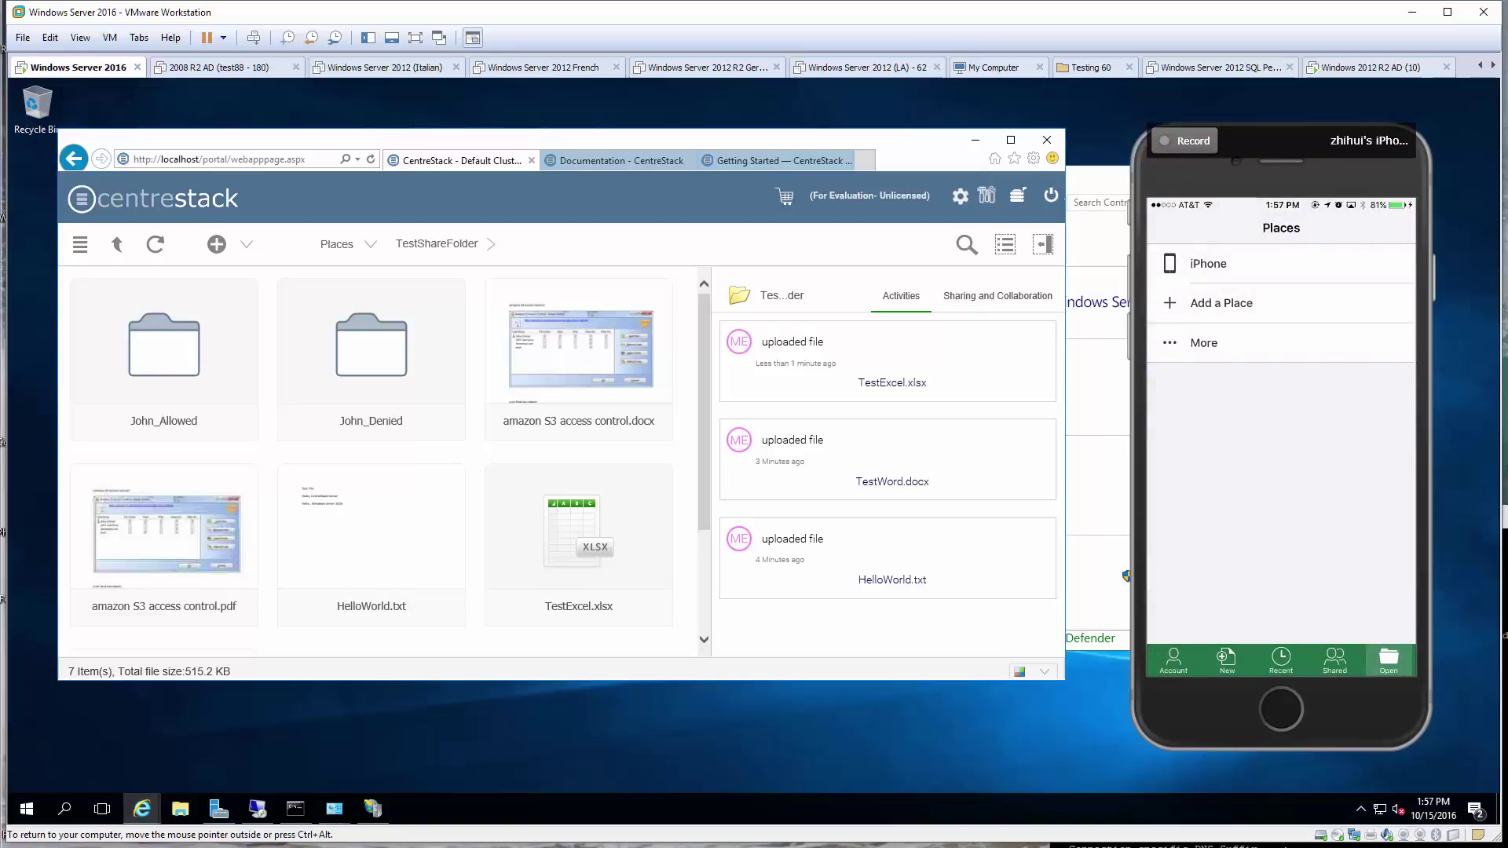
Preview TestExcel.xlsx from TestShareFolder in the portal and close the preview.
left_click(579, 542)
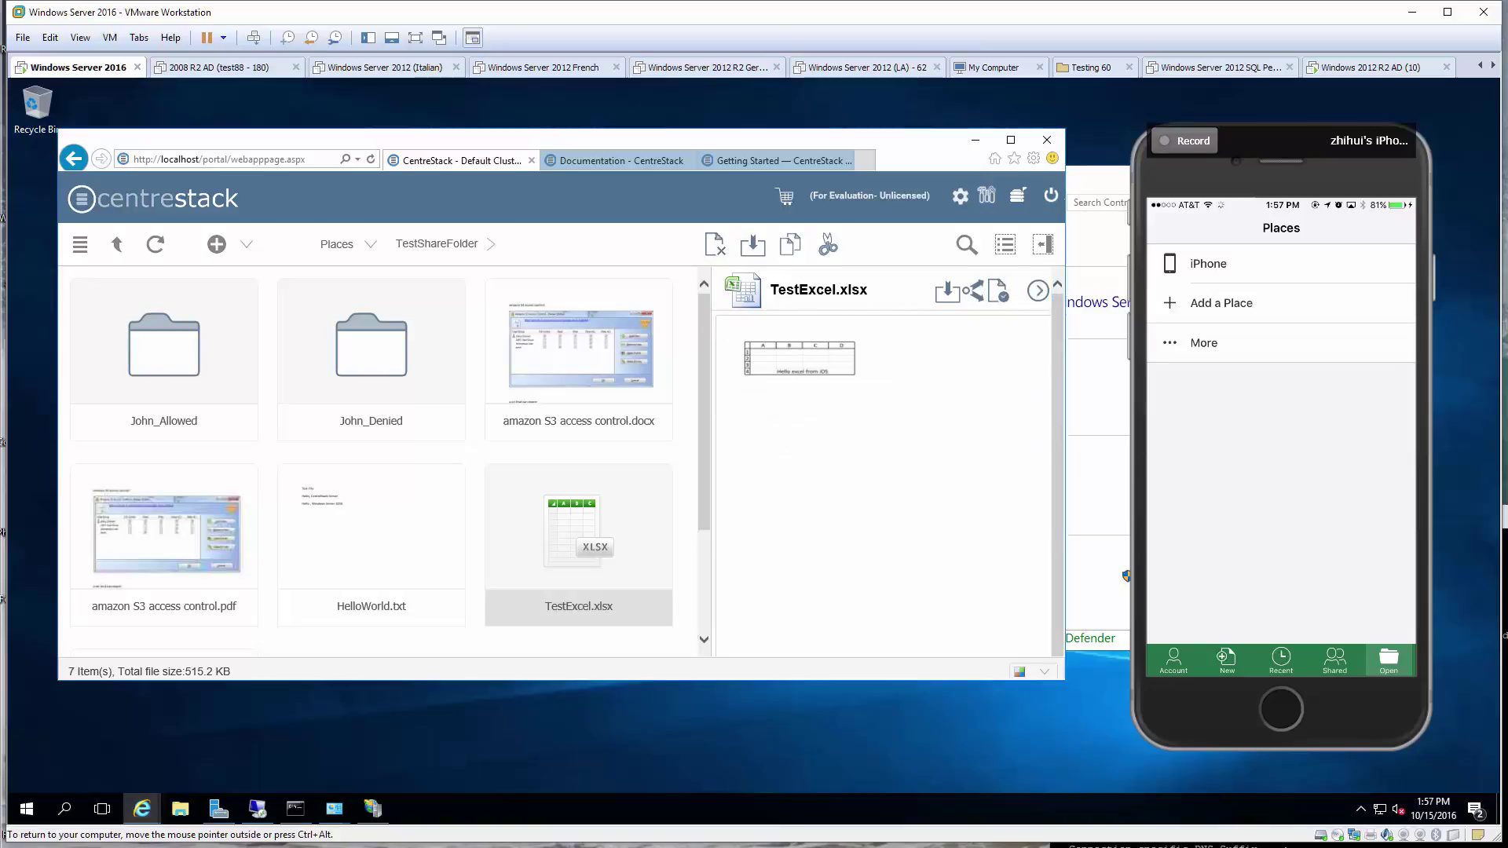
right_click(542, 518)
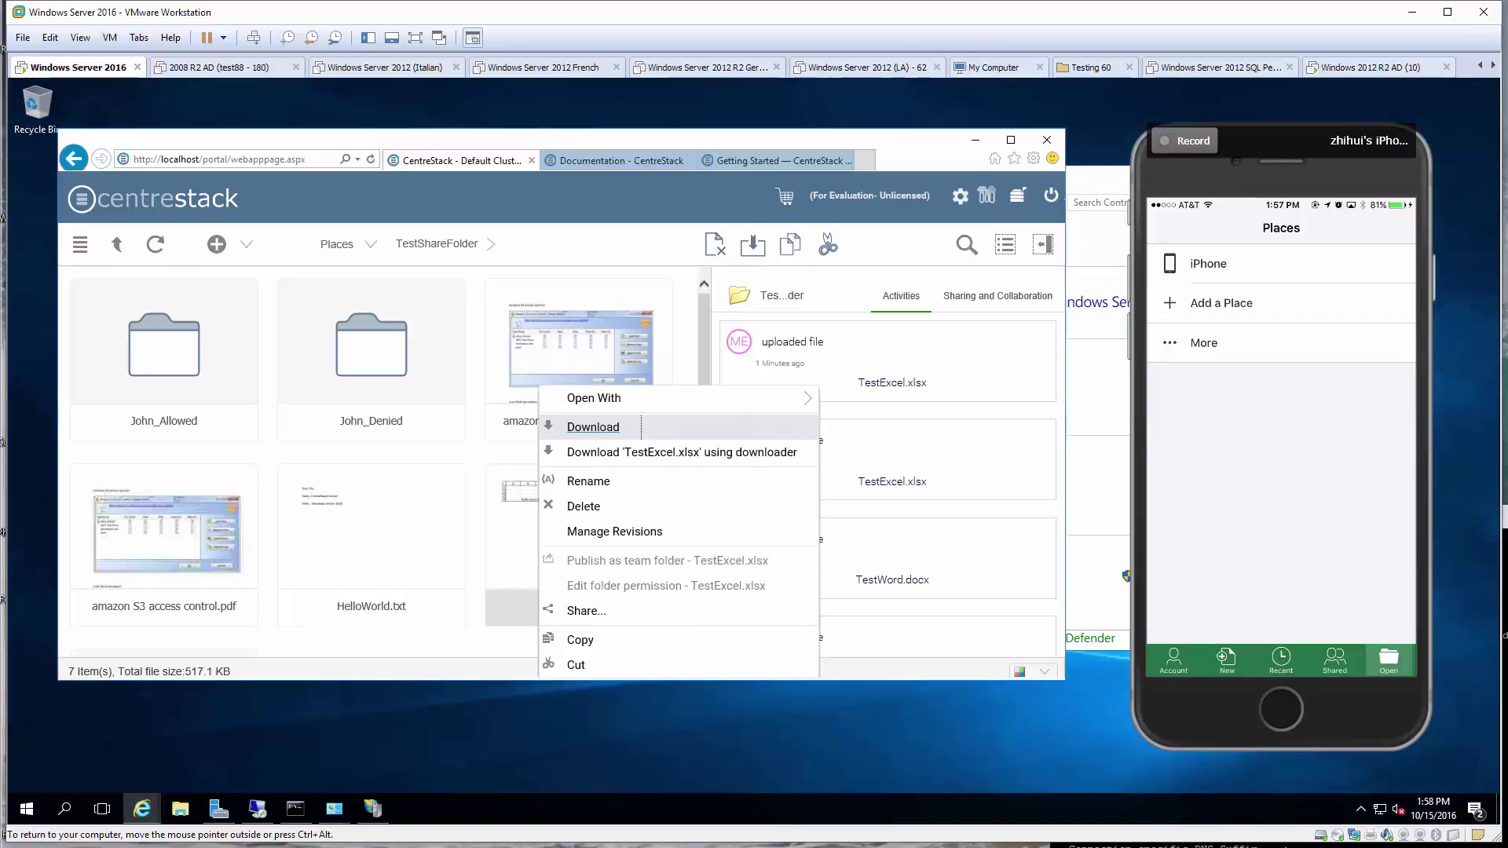
mouse_move(707, 399)
left_click(860, 398)
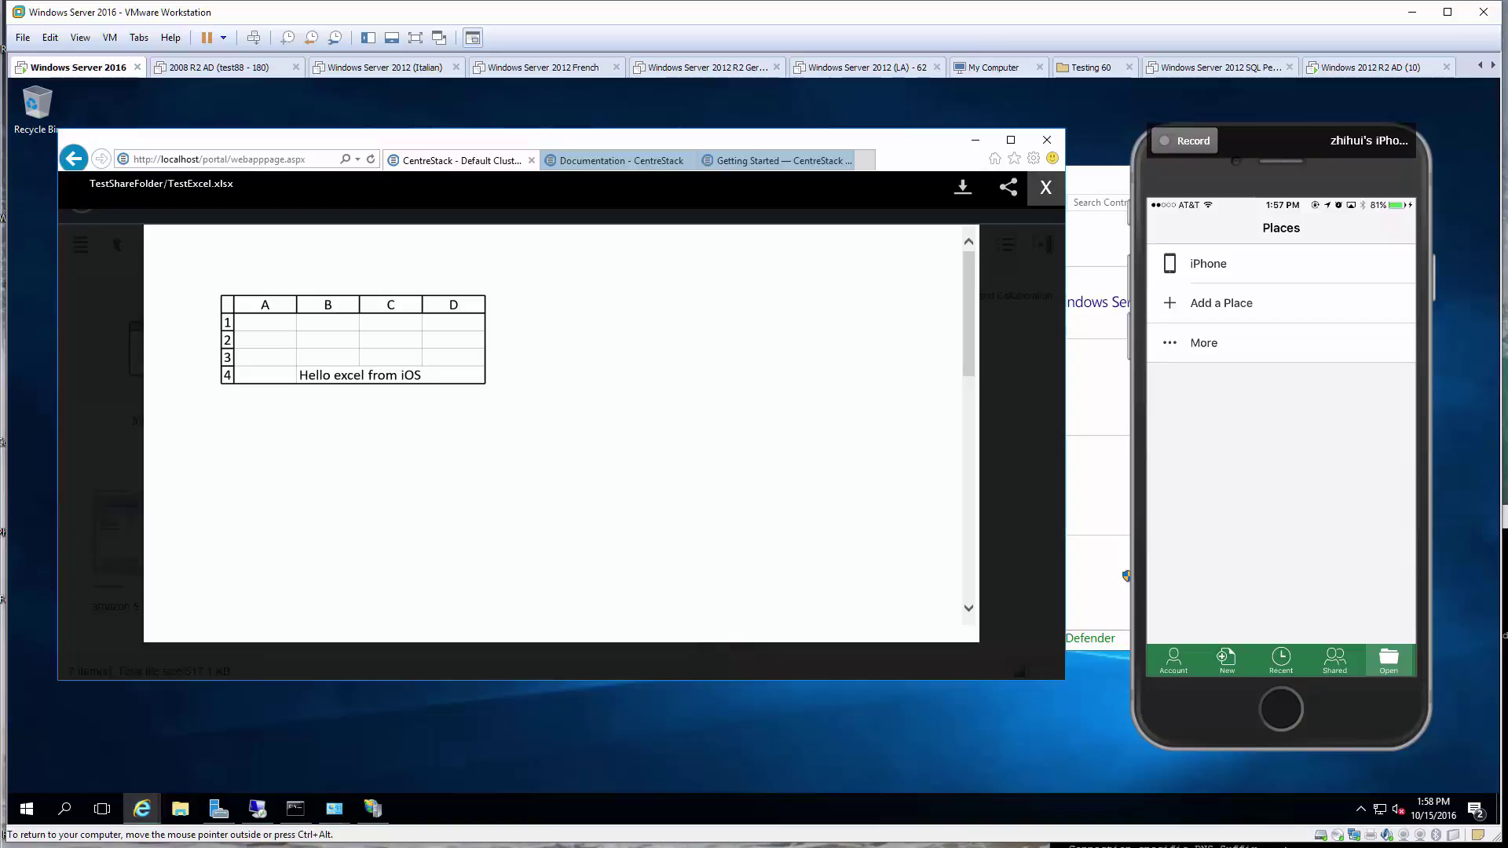
left_click(1045, 187)
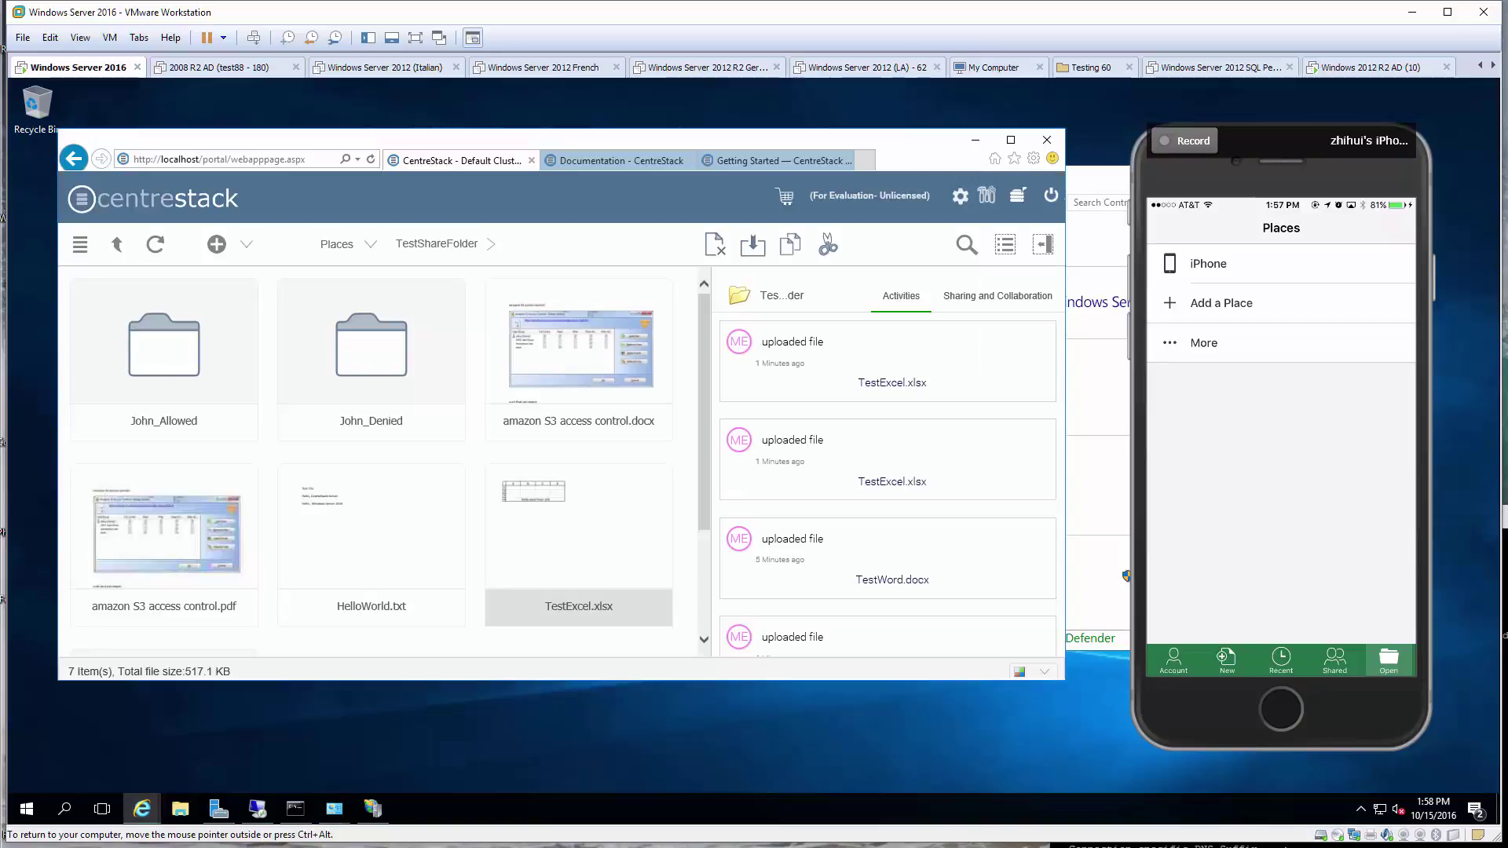
Switch to the remote desktop of 192.168.2.10, check HelloWorld's contents in its TestShareFolder and close the document.
left_click(258, 809)
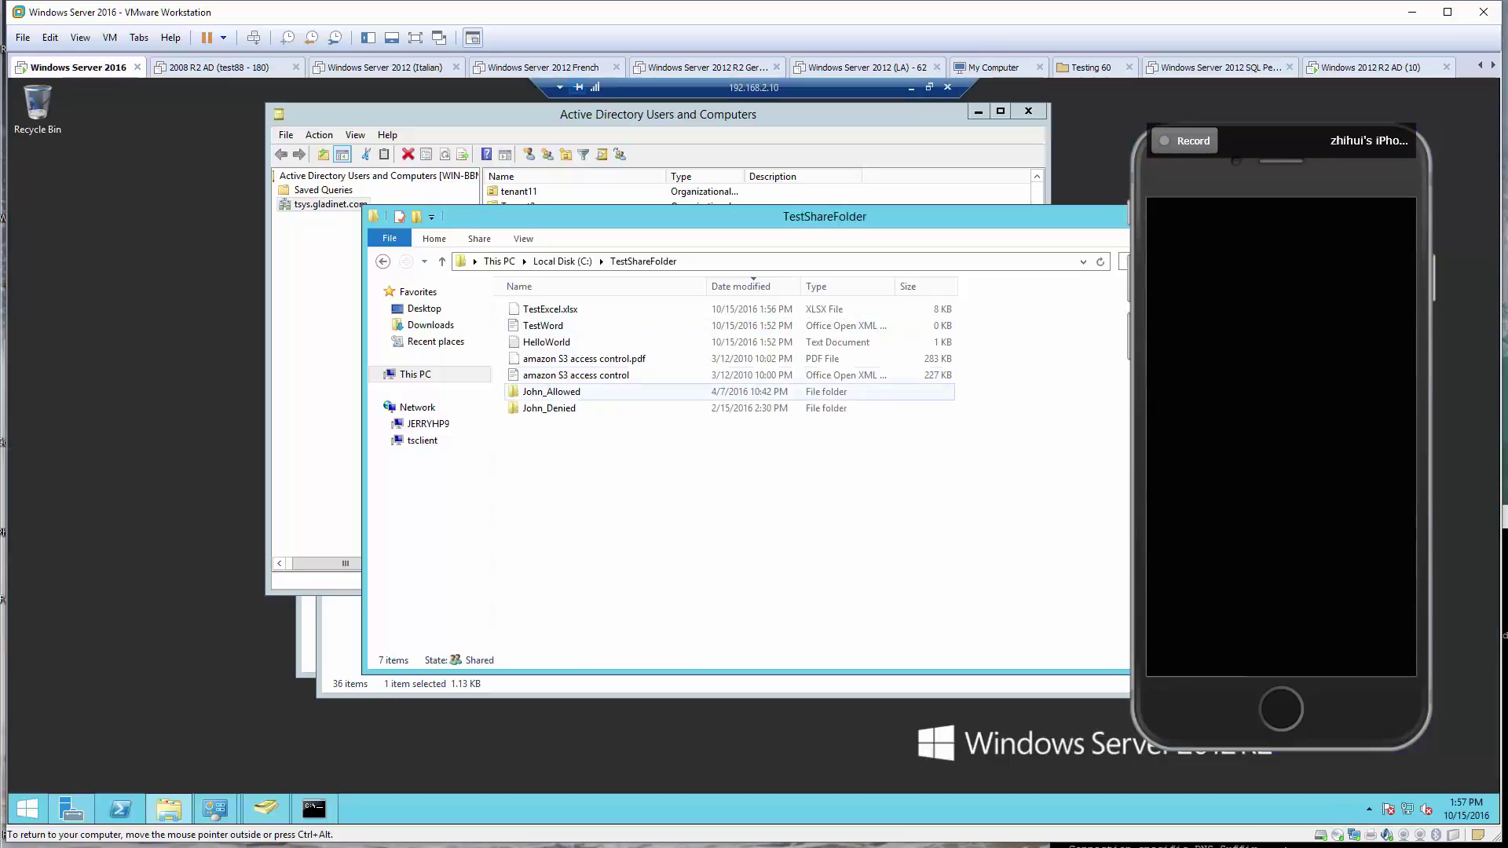
left_click(550, 309)
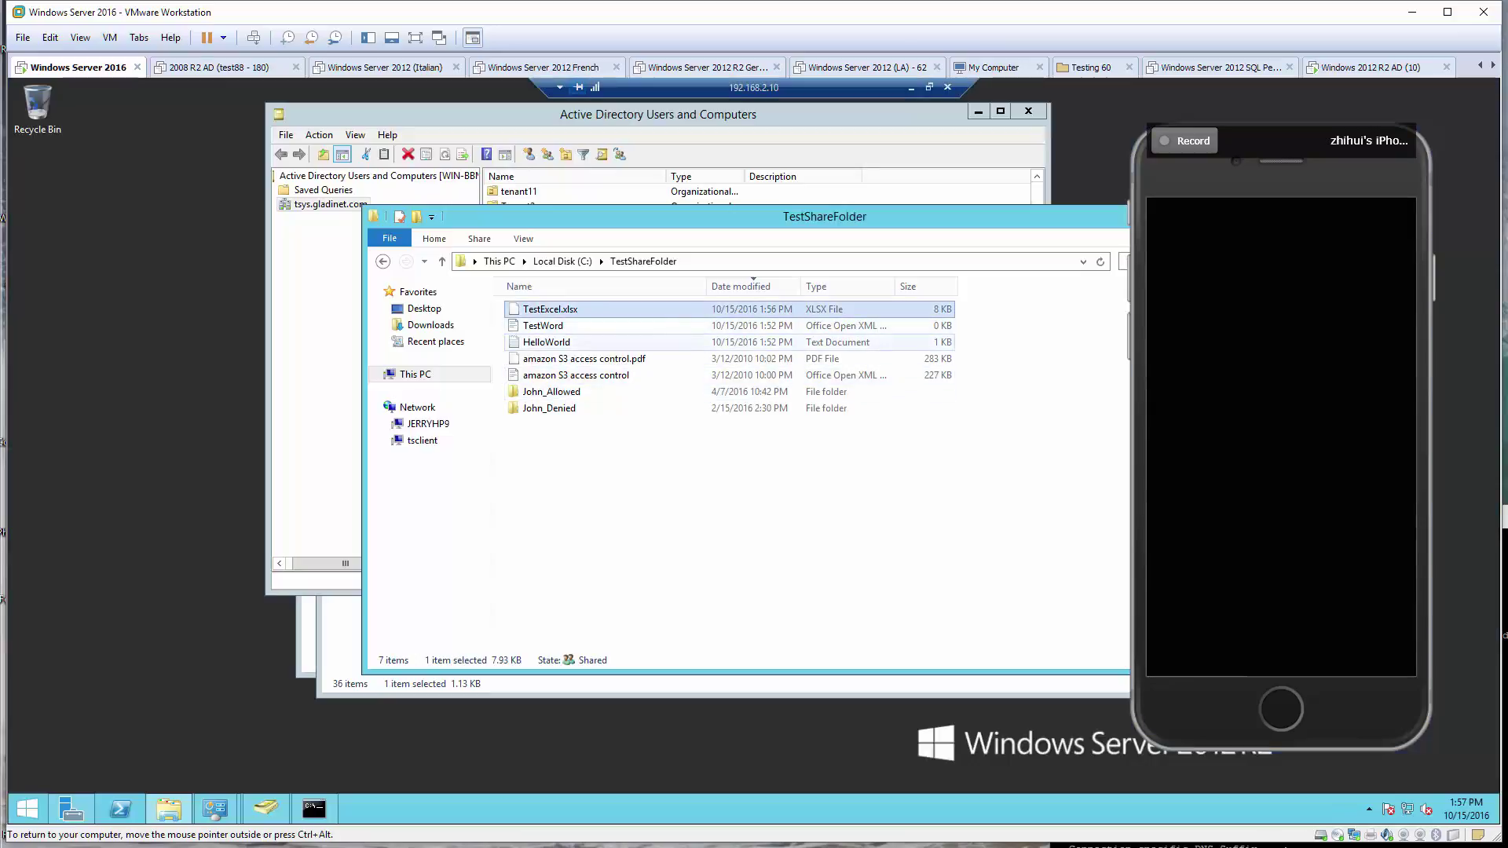
key("Down")
key("Down")
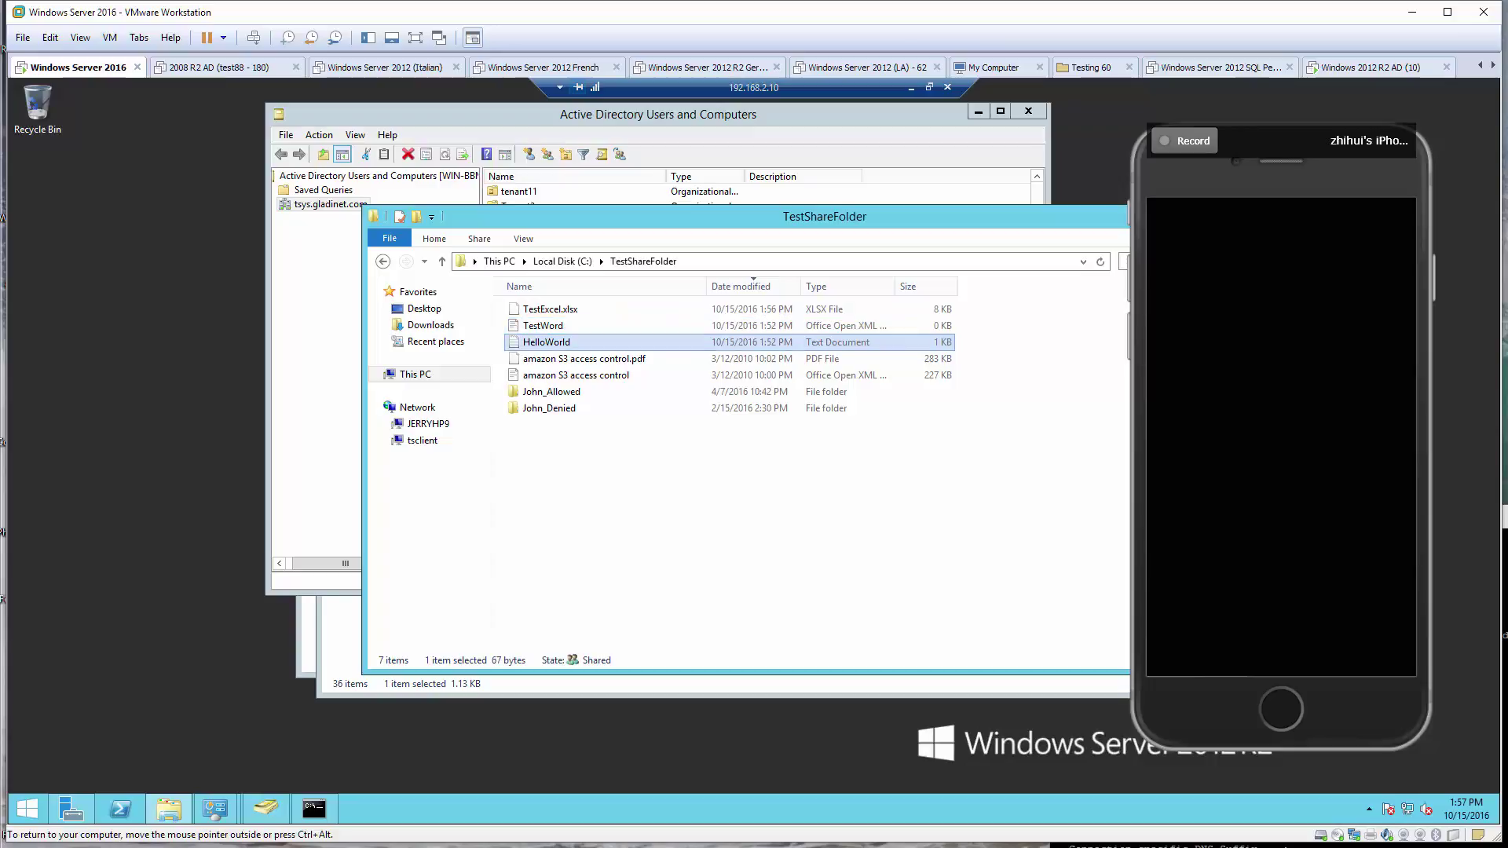
key("Return")
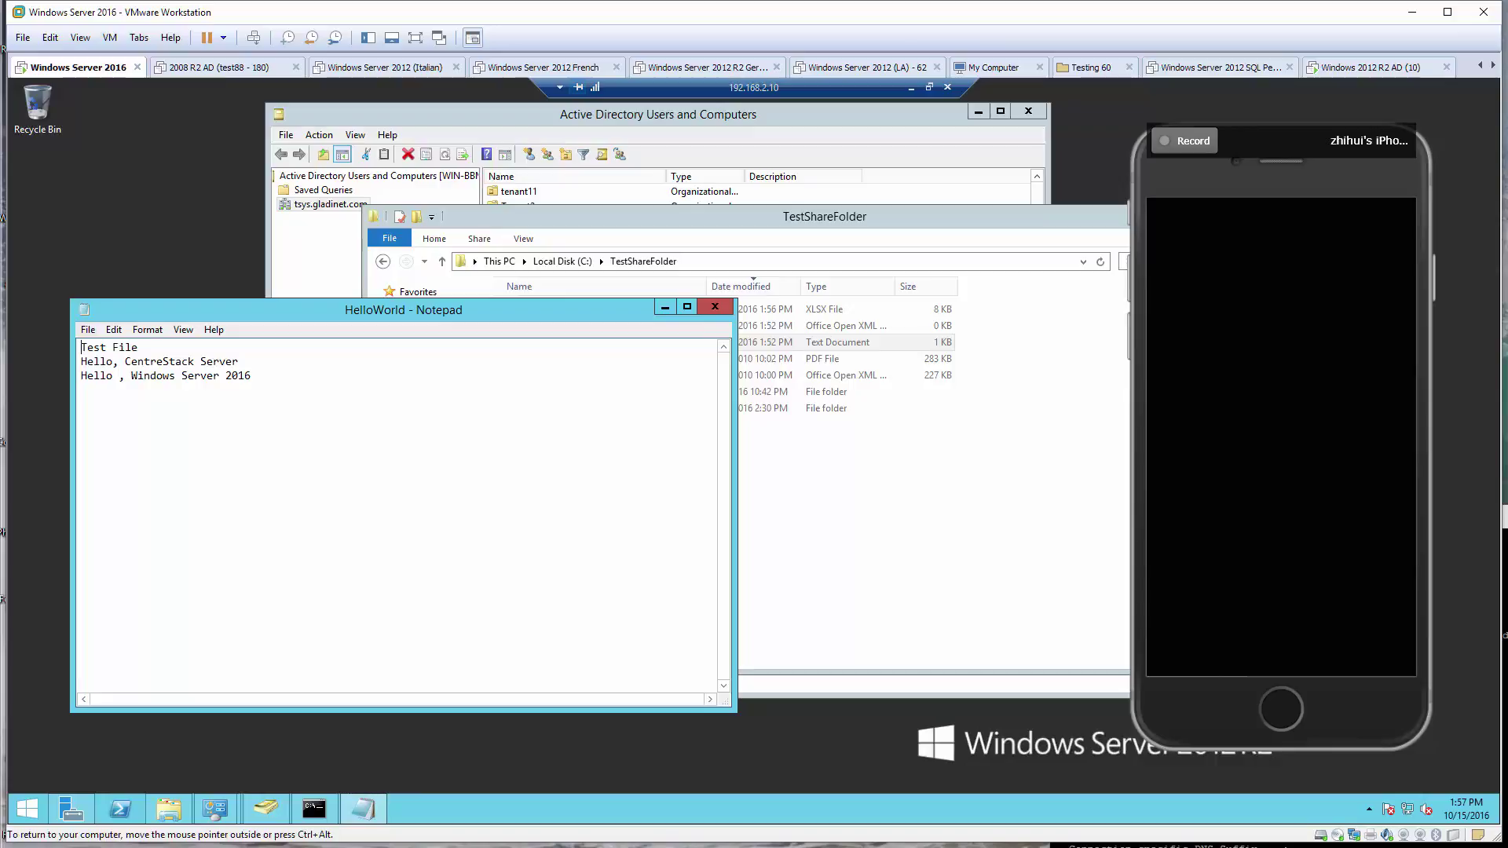
left_click(715, 306)
left_click(715, 309)
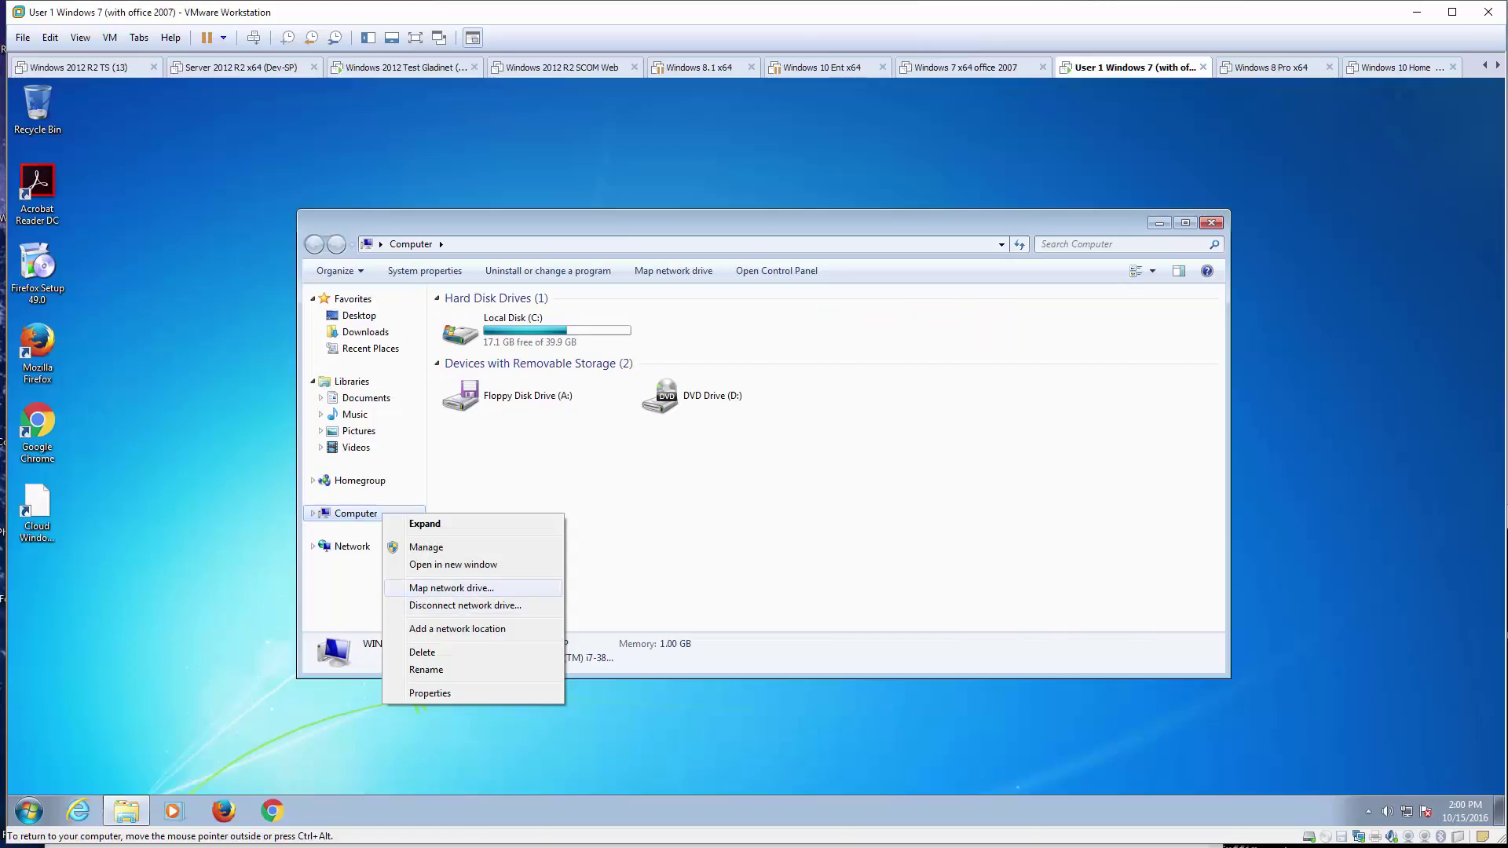
On the Windows 7 machine, map network drive Z: to \\192.168.2.10\TestShareFolder.
left_click(452, 587)
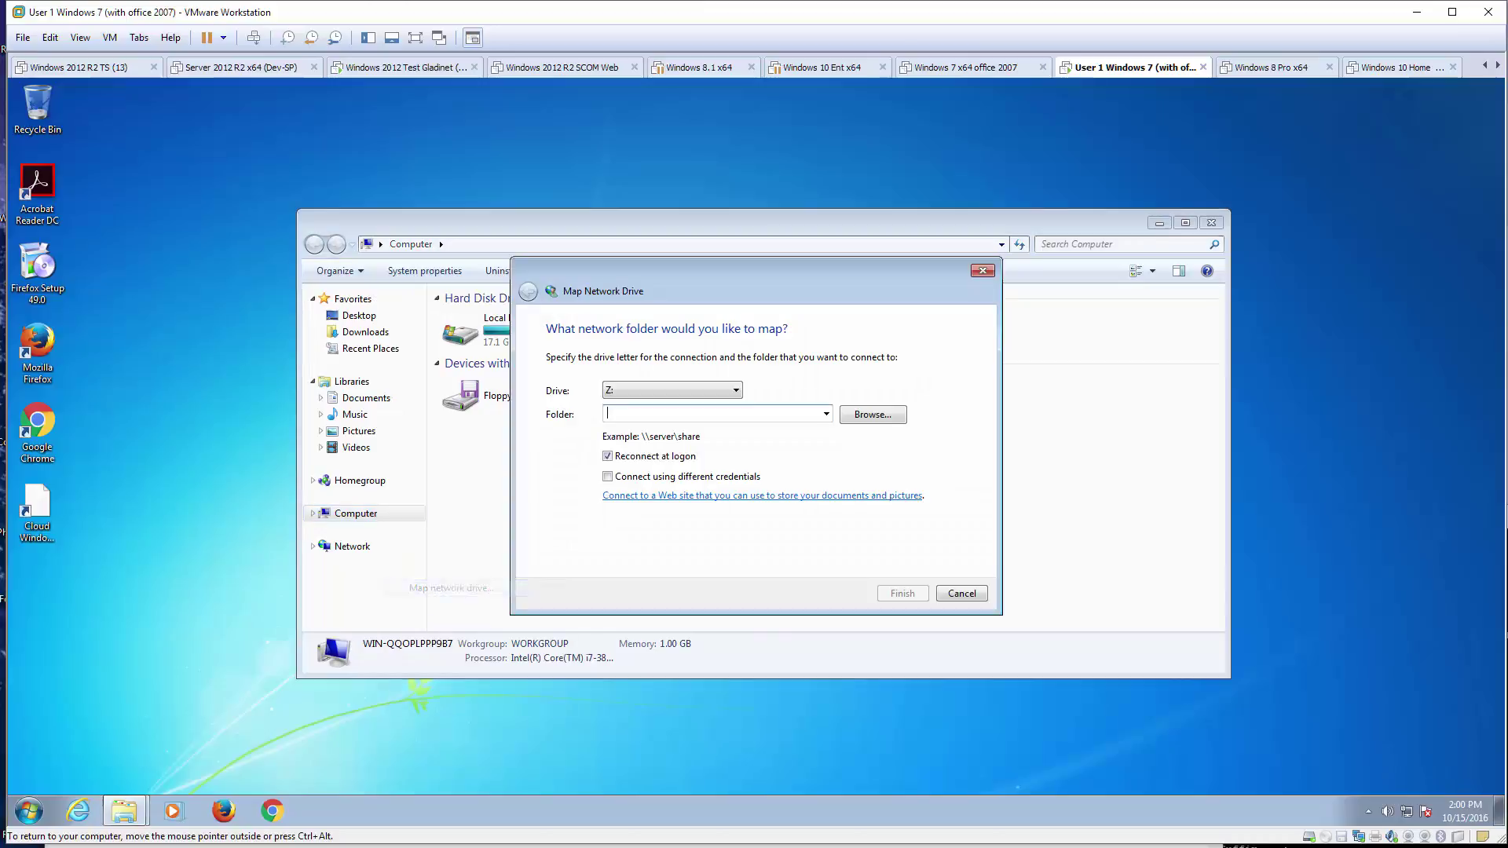
type("\\192.168.2.")
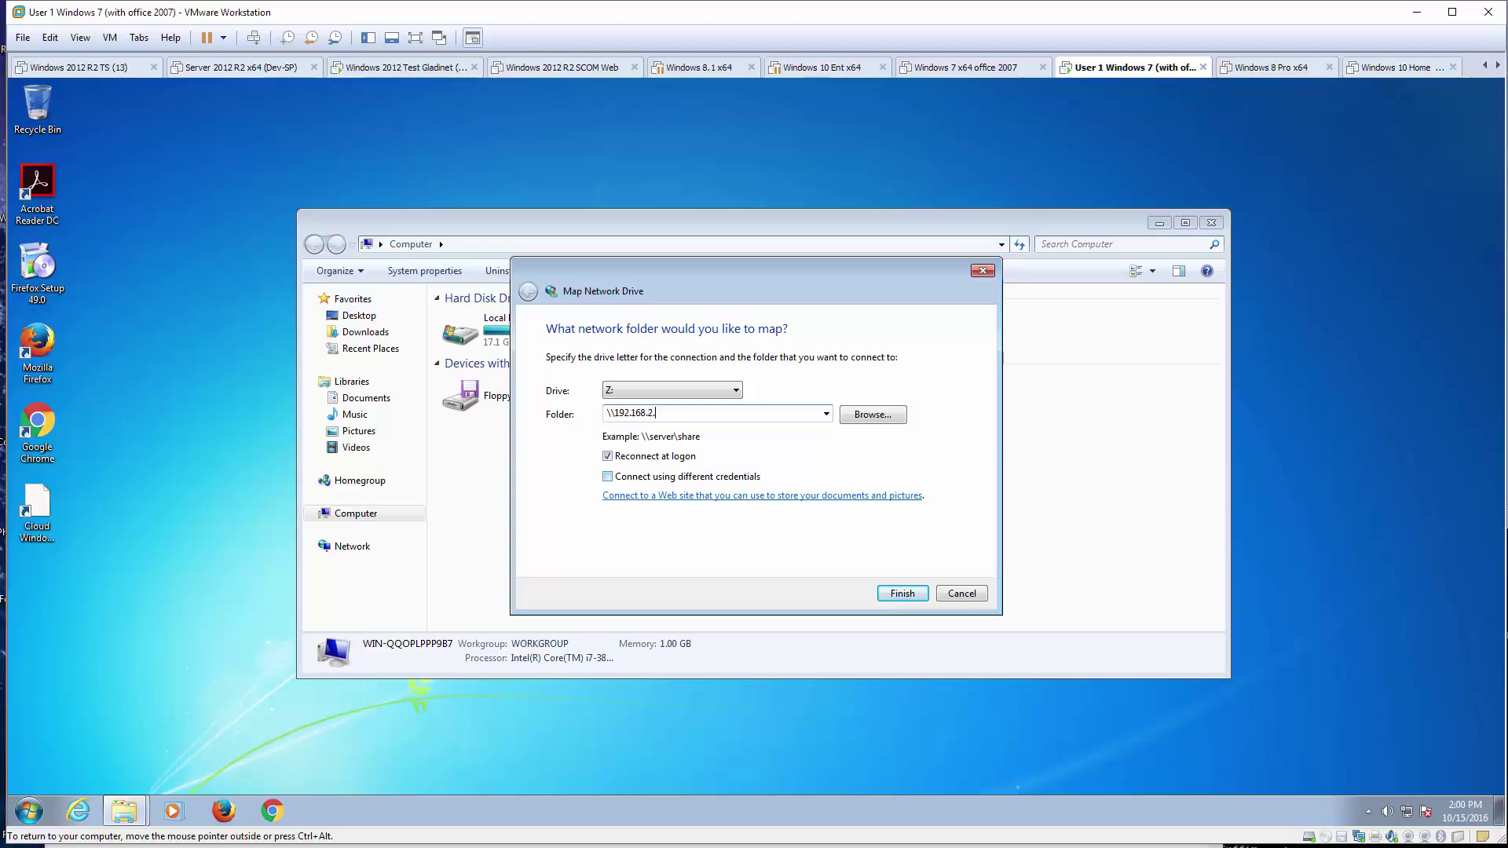
type("10\\TestShareFolder")
left_click(902, 593)
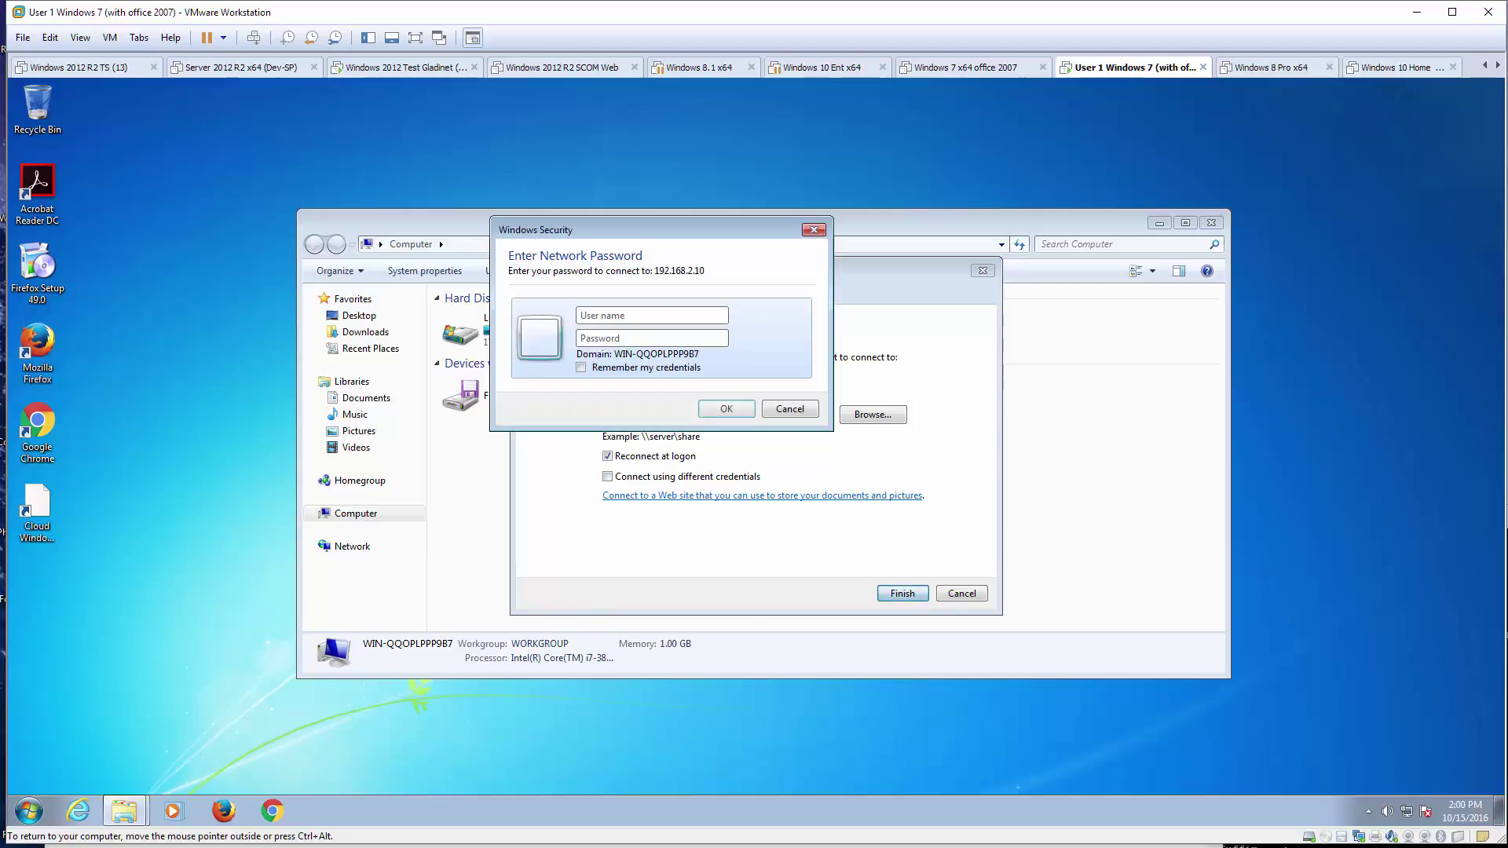
Authenticate to the network share with the tsys domain's administrator user name and the account password.
type("tsys\\")
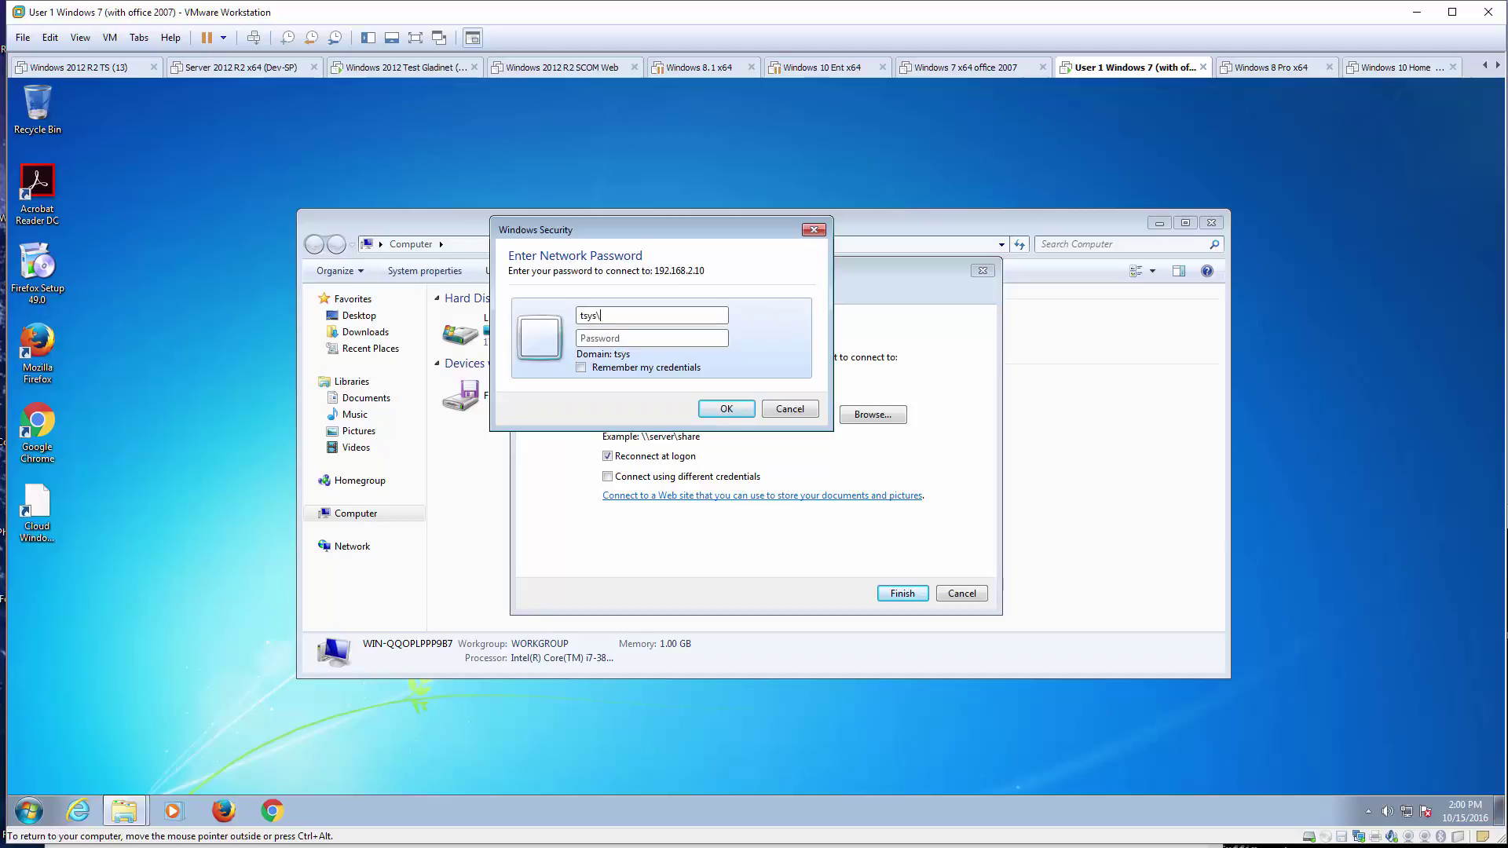
type("administrator")
key("Tab")
type("••••••••••")
key("Return")
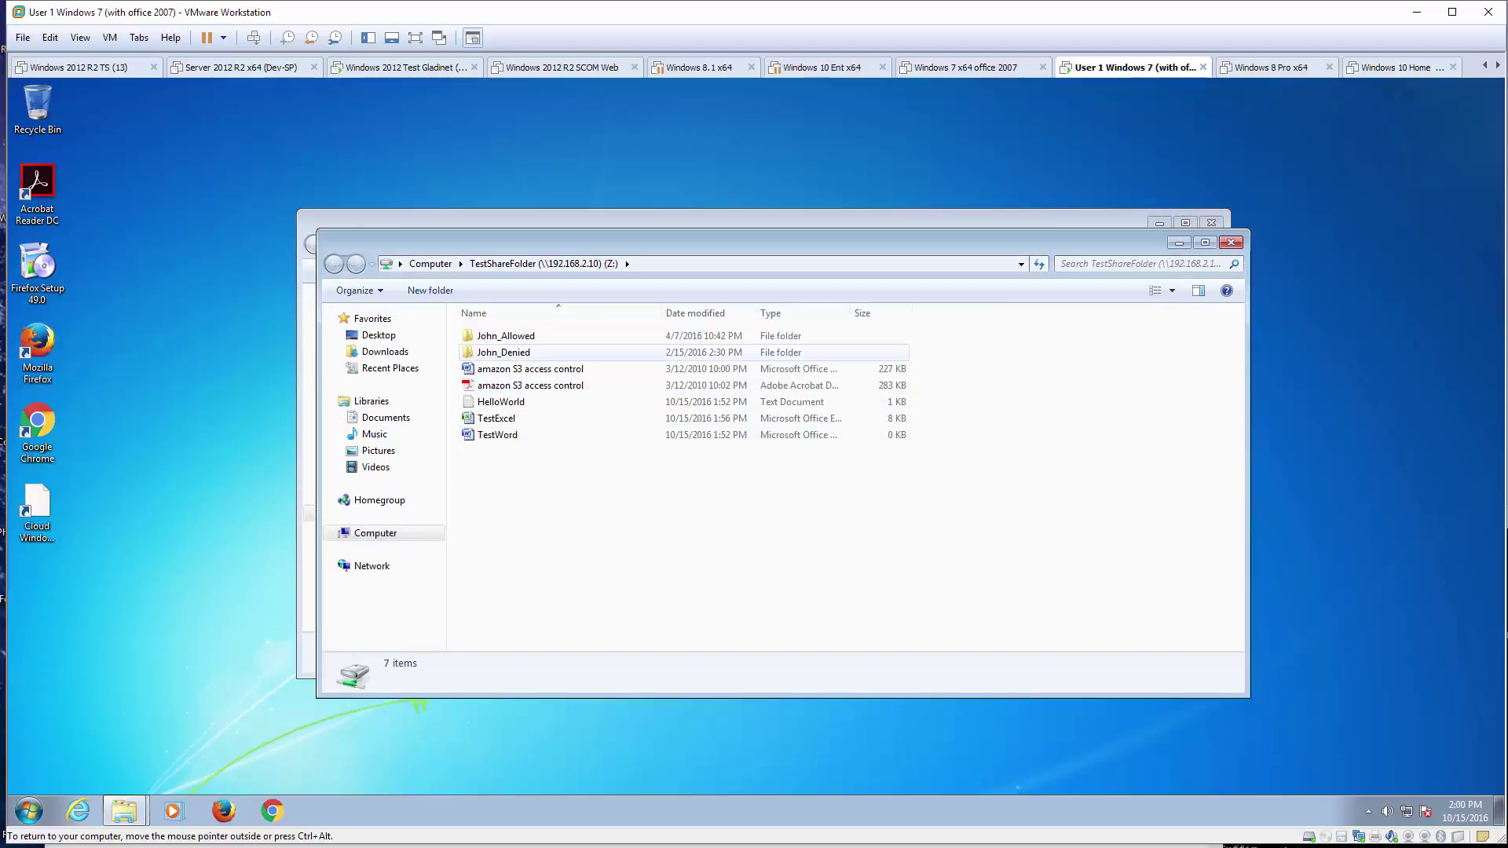
Open the TestExcel workbook from the mapped Z: drive.
left_click(497, 435)
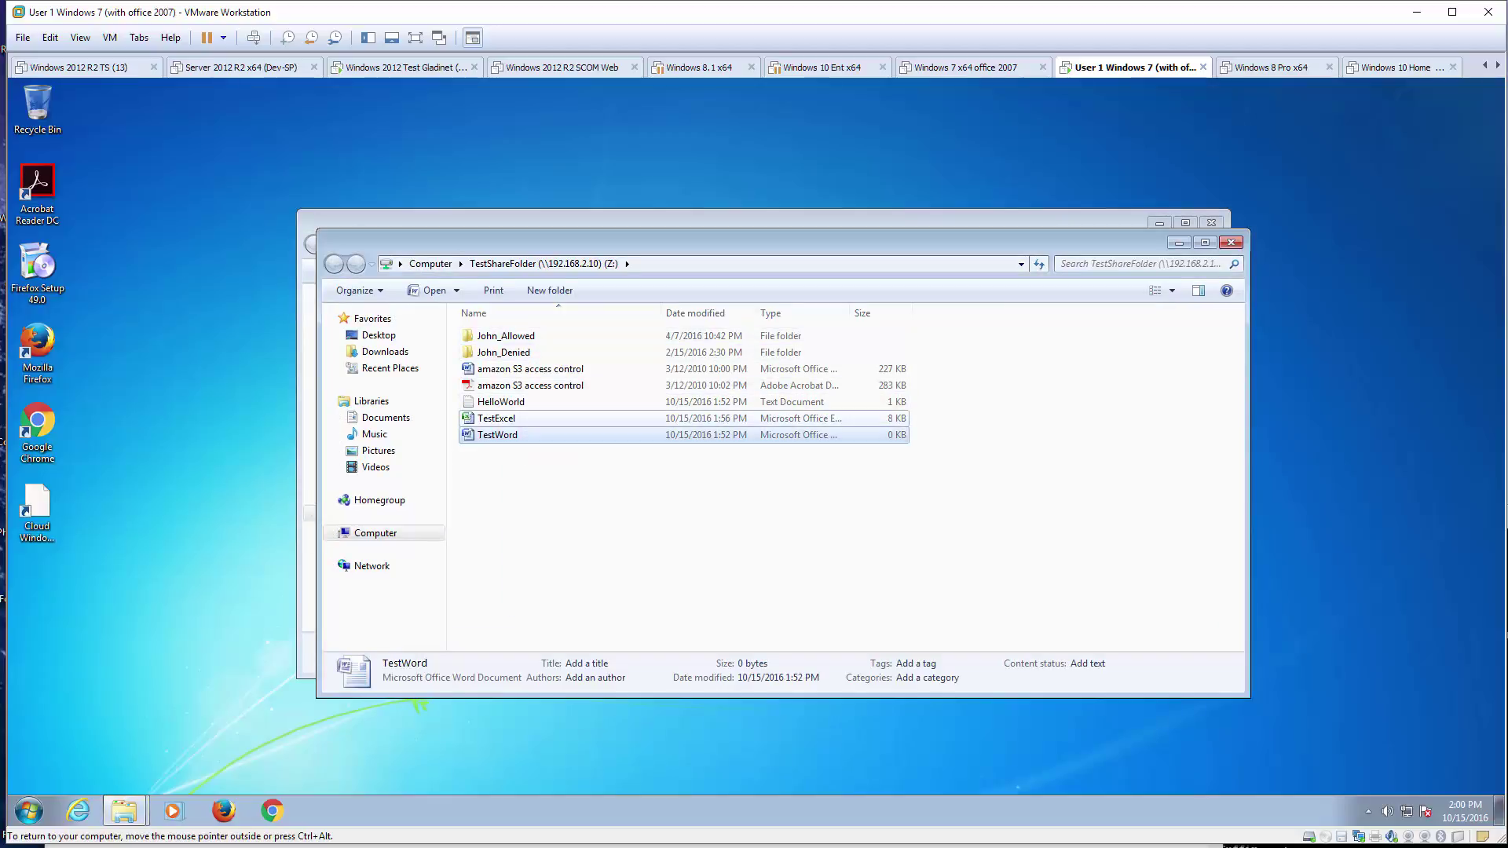
left_click(497, 418)
key("Return")
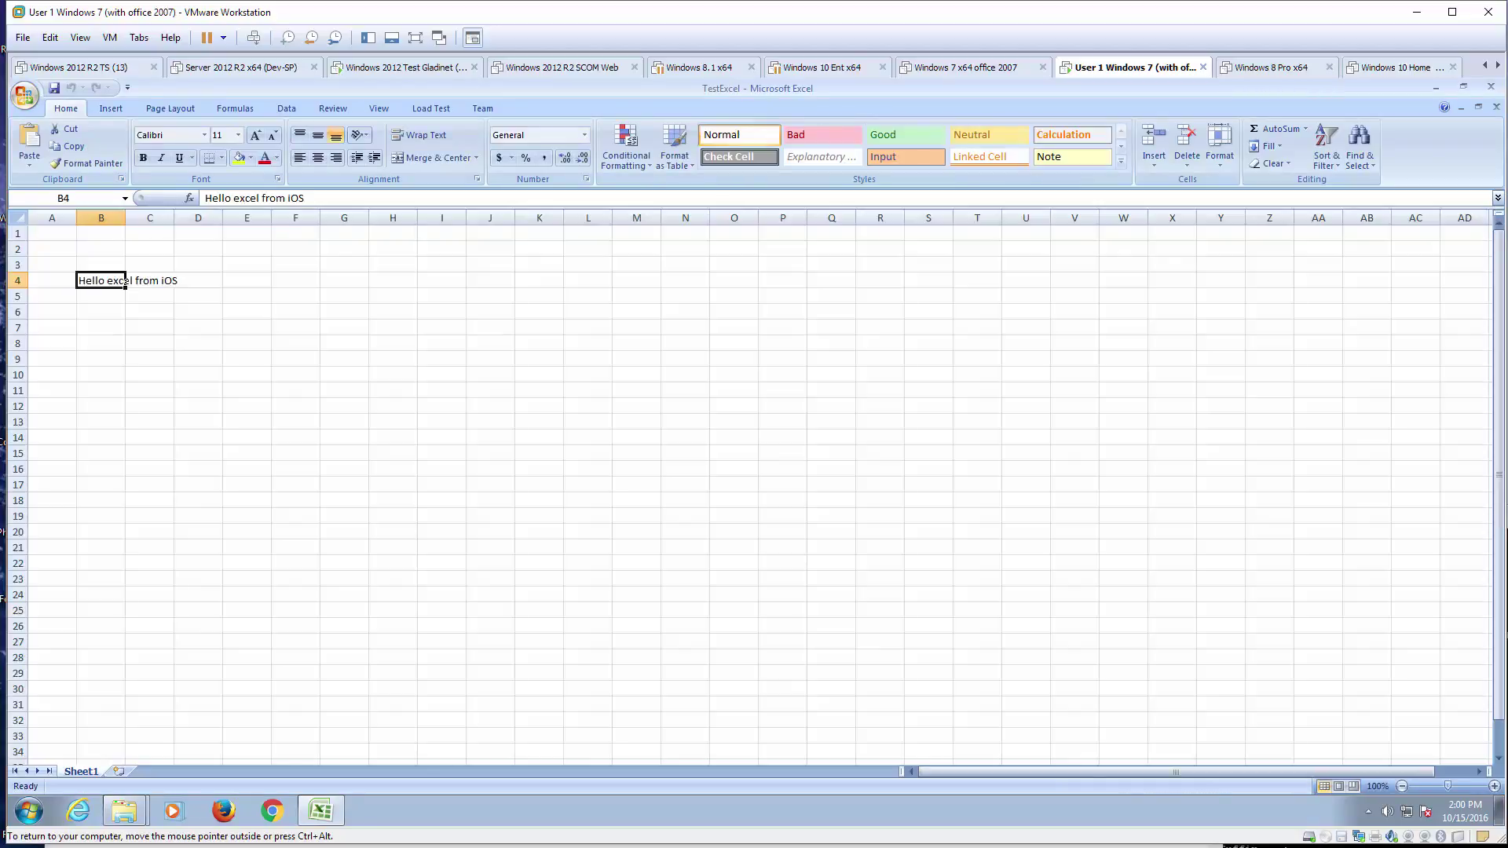
Enter "Hello Excel from Internal Network" in cell B6 of TestExcel, save the workbook and close Excel.
left_click(100, 312)
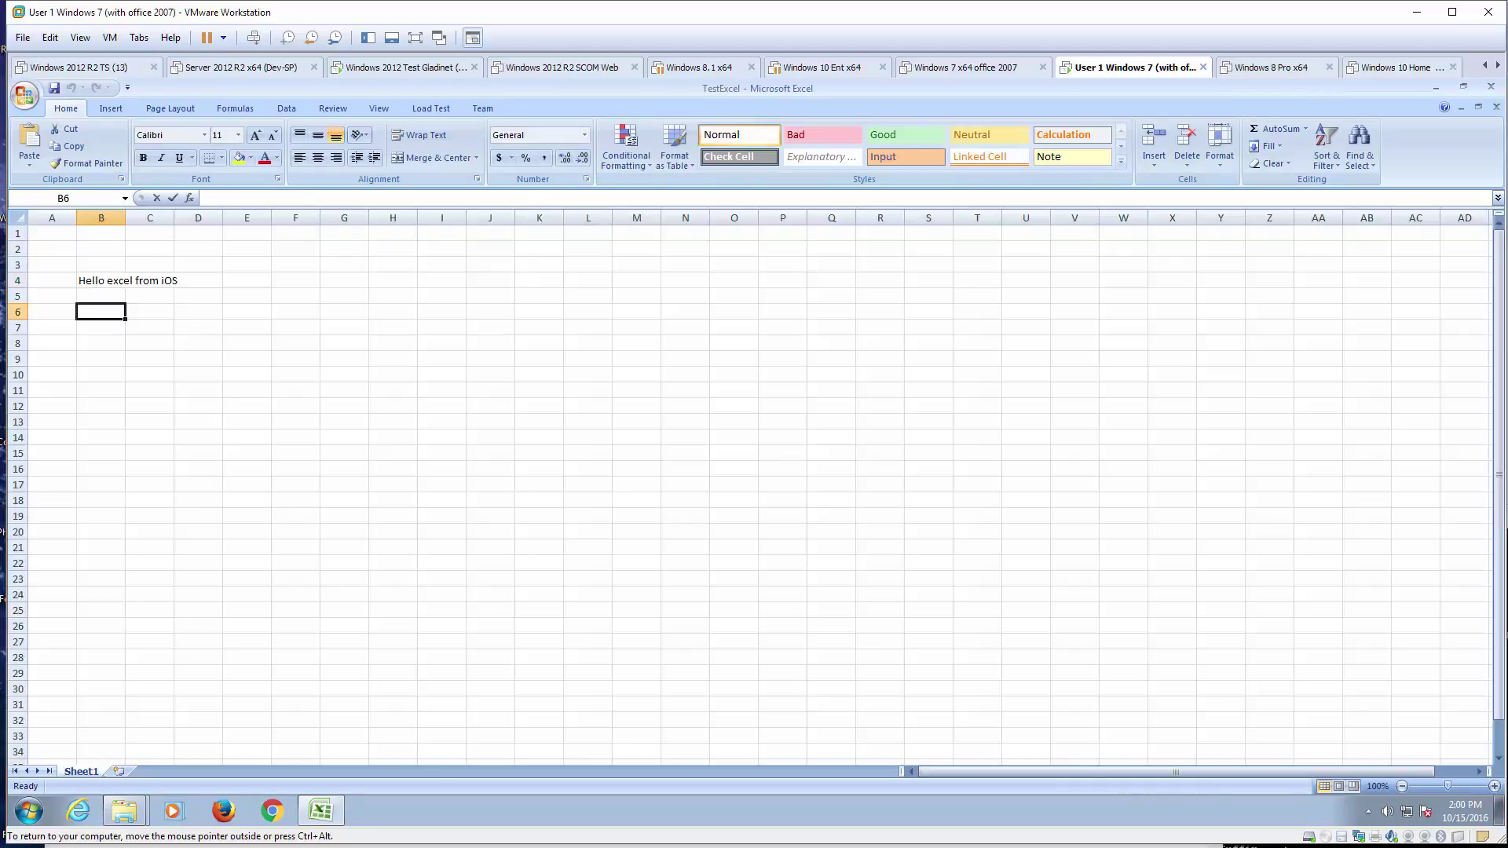
type("Hello Excel from Intern")
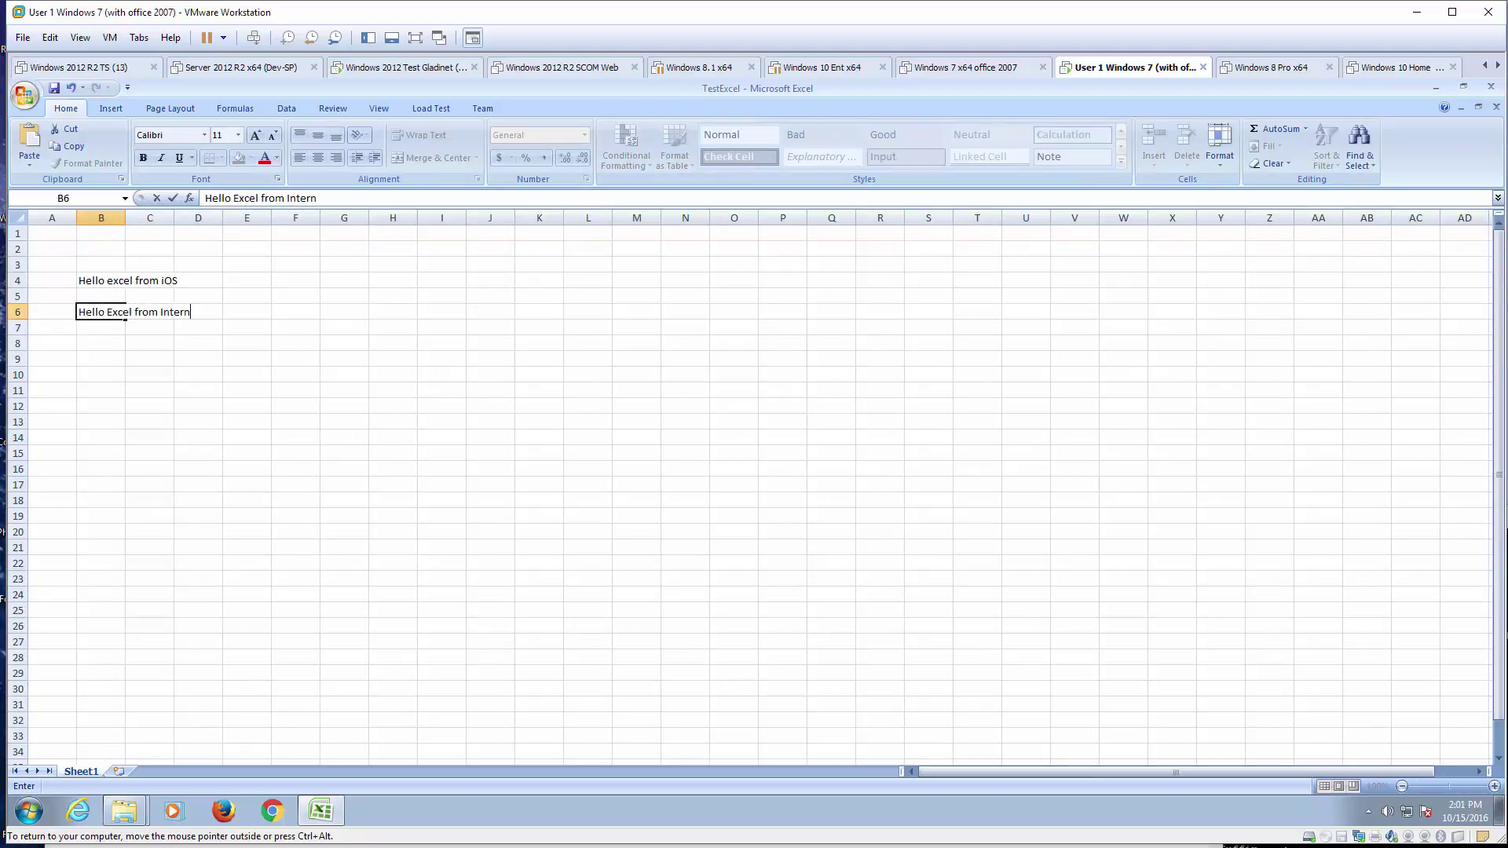
type("al Network")
key("Return")
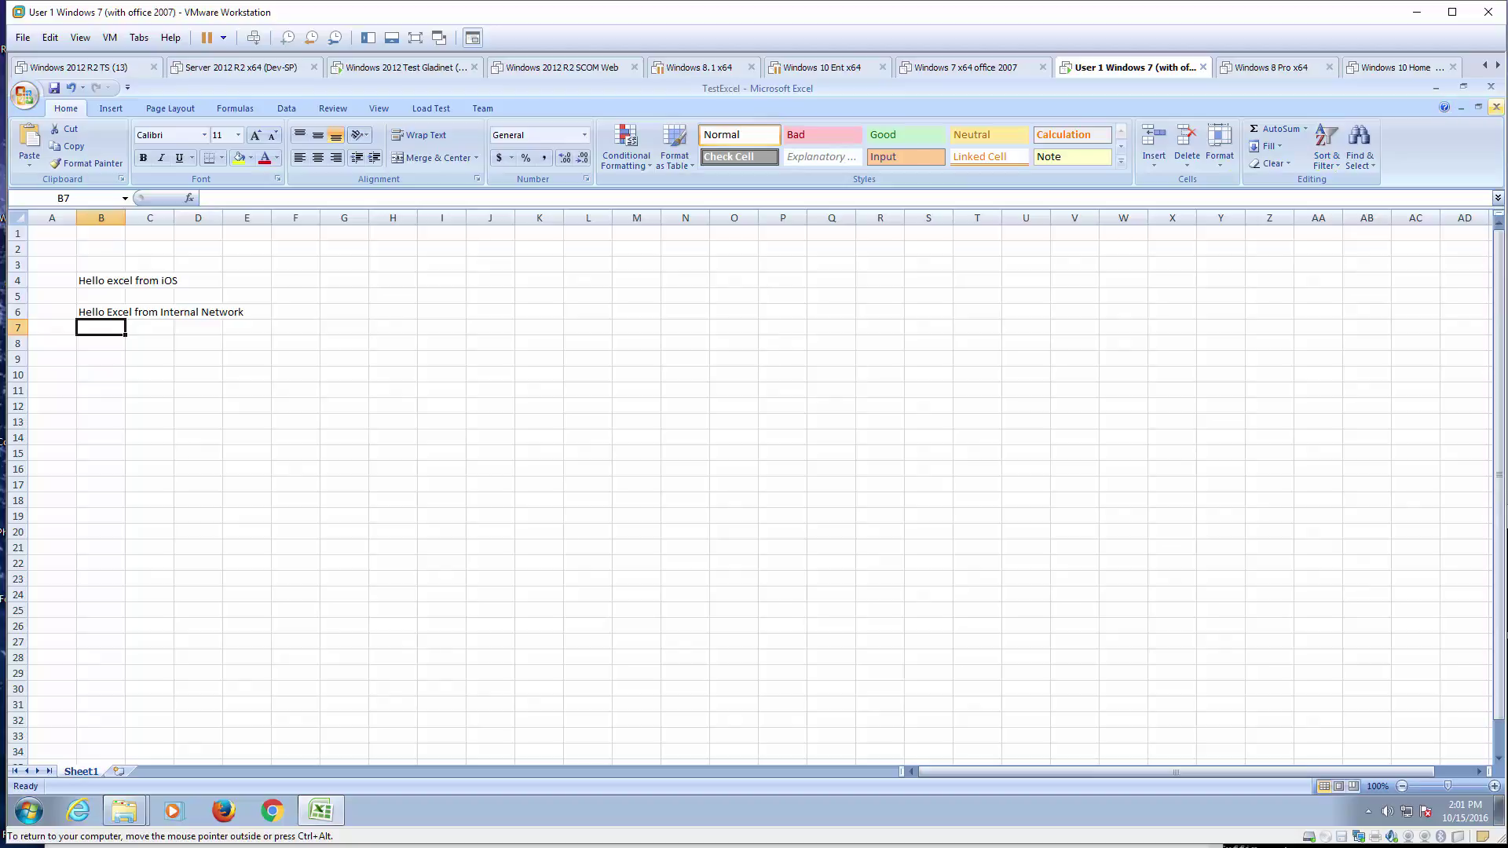
left_click(1495, 106)
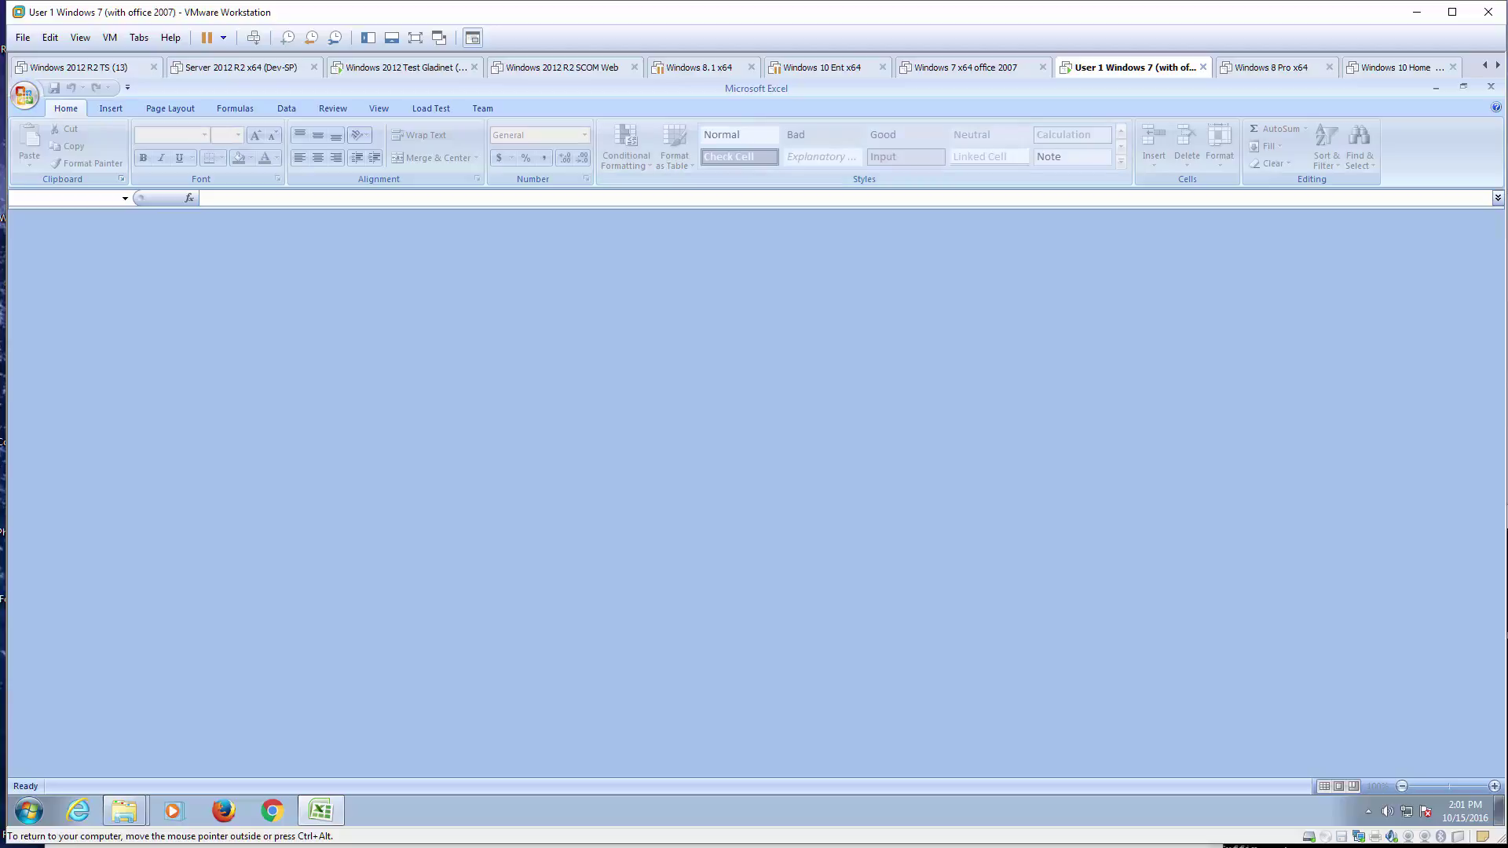
key("alt+F4")
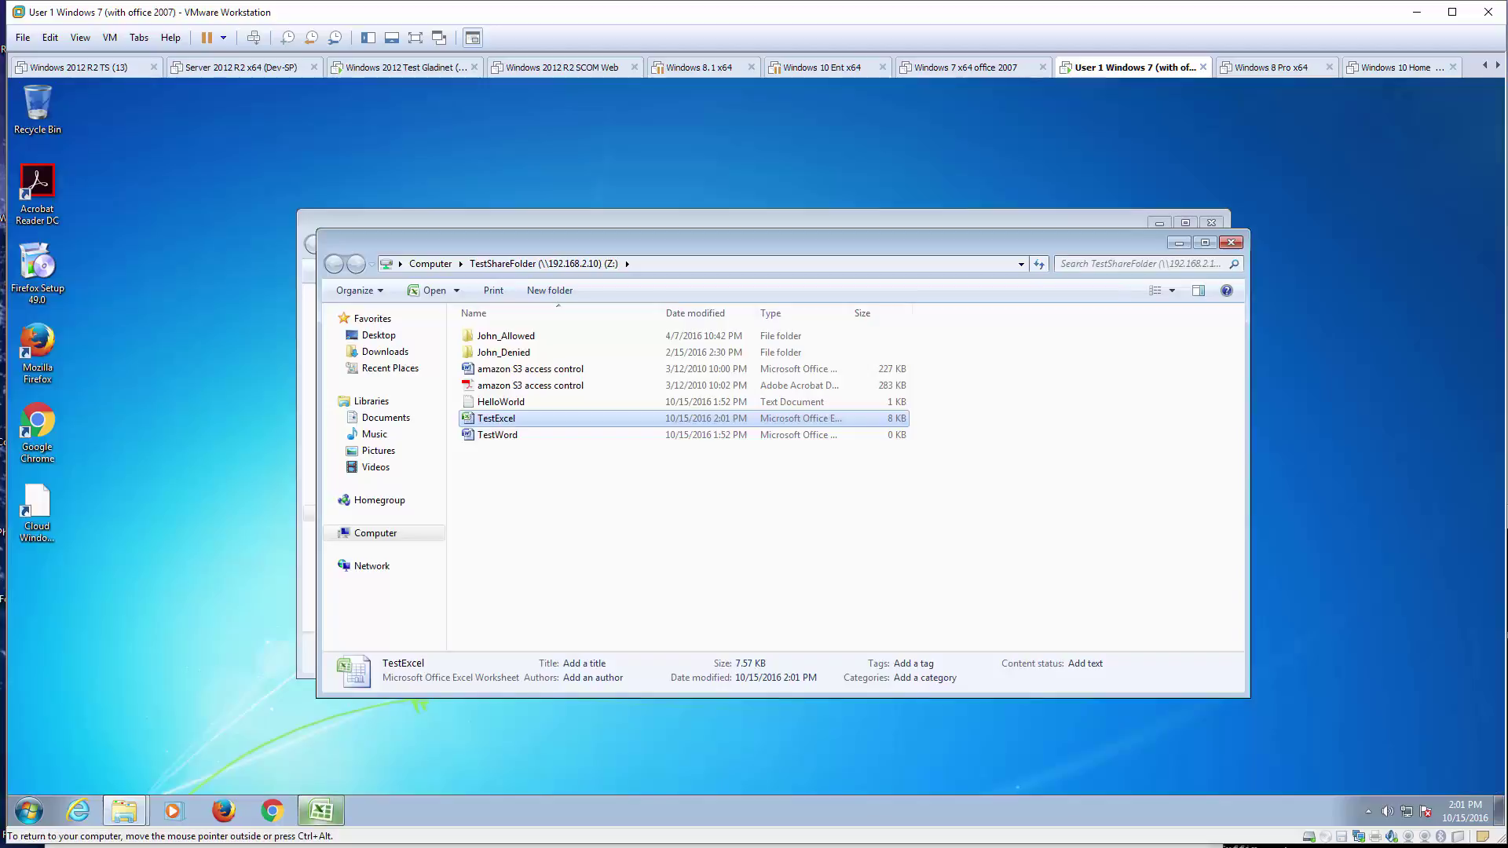
Open TestWord from the mapped drive and enter the first line "Hello World from Internal Network,".
double_click(498, 435)
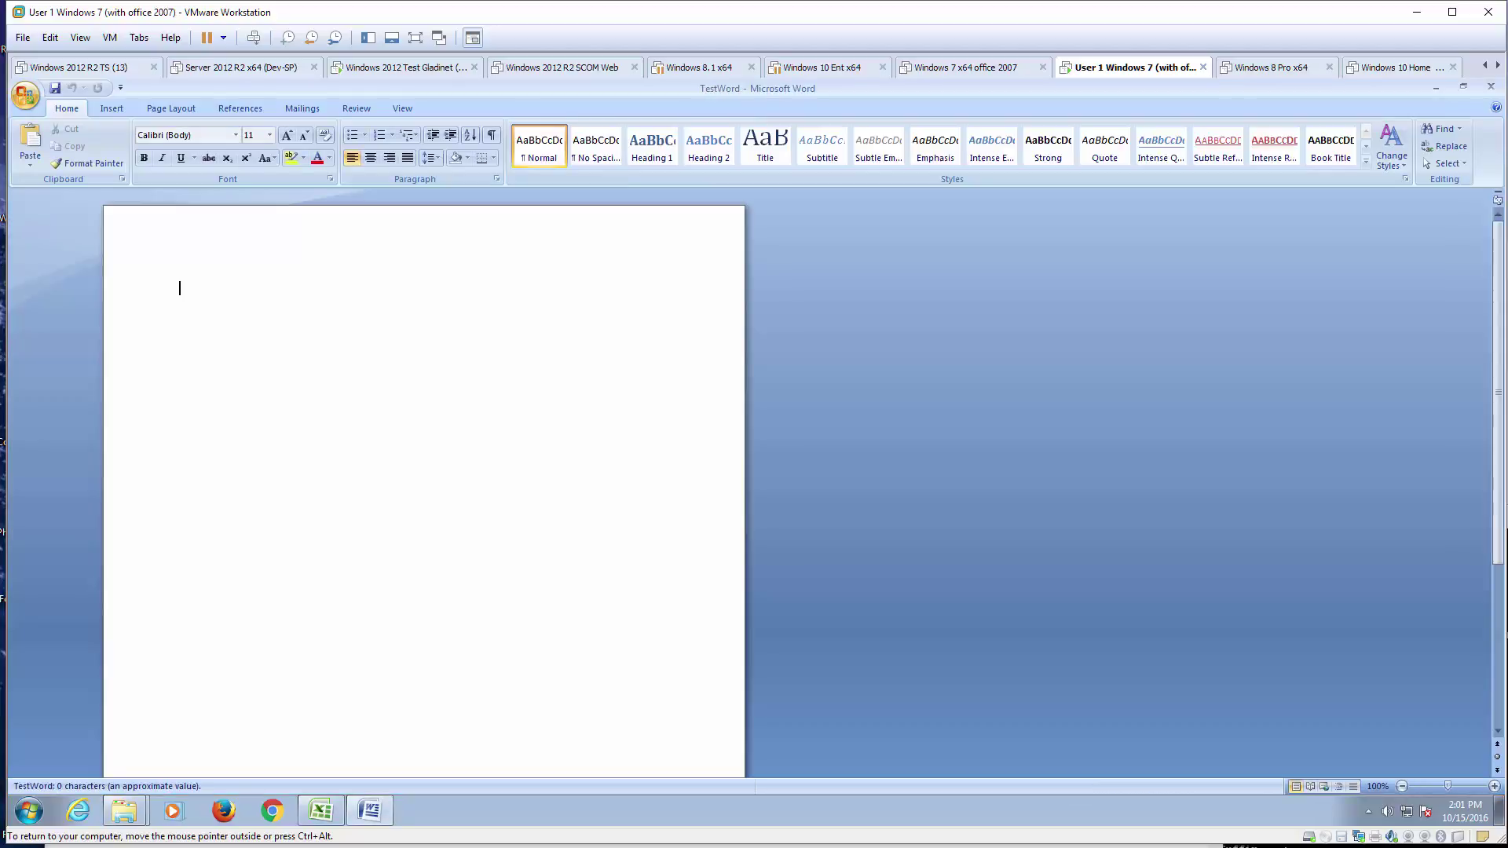
type("H")
type("ello")
type("World")
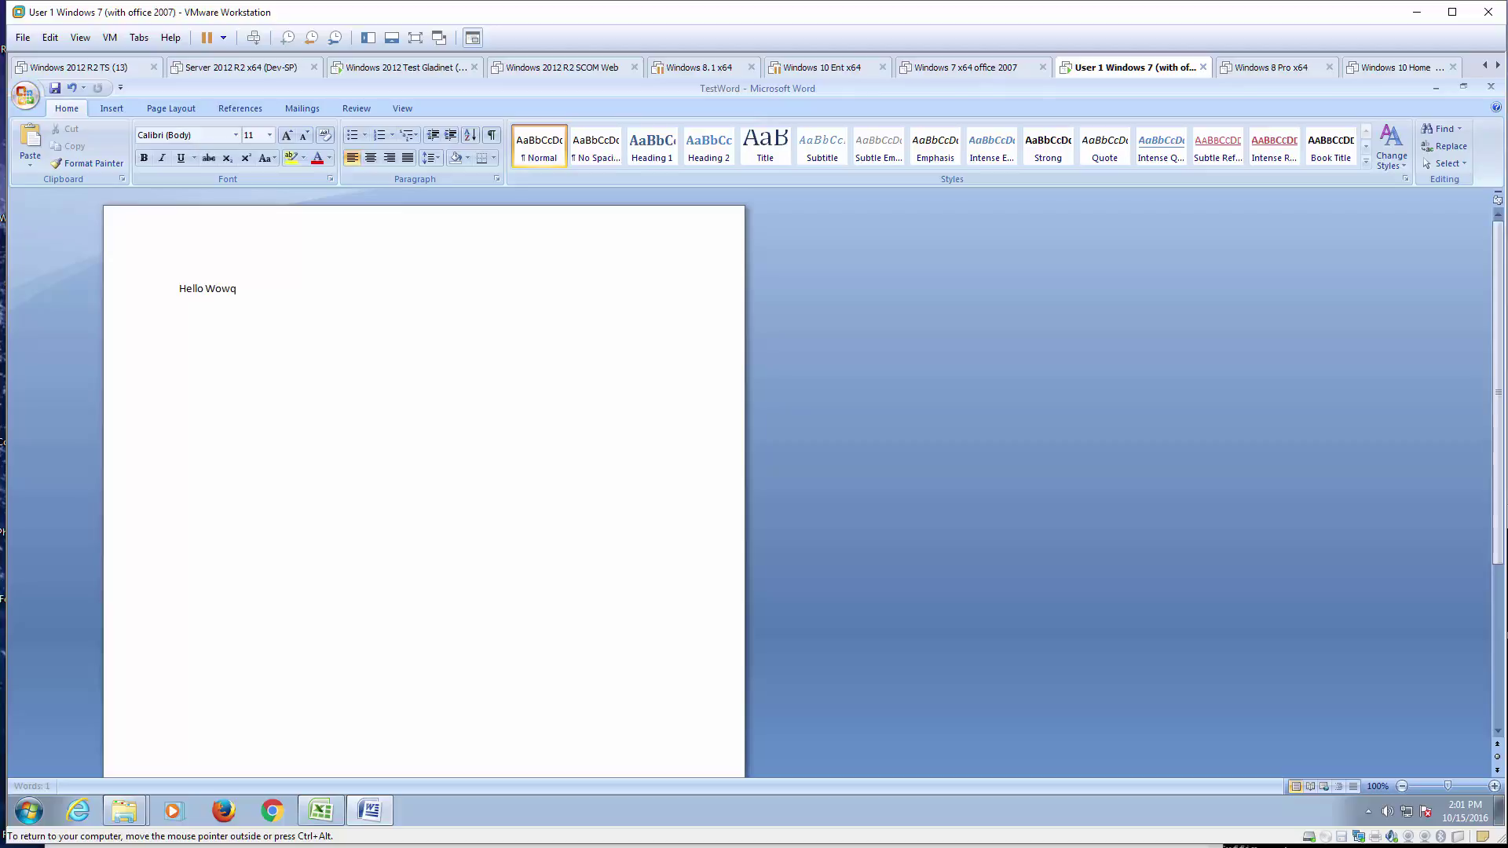
key("BackSpace")
key("BackSpace")
key("BackSpace")
type("rld from Interne")
key("BackSpace")
key("BackSpace")
type("al Network,")
Add the lines "Mapped drive" and "Word on Windows 7." to TestWord, save it and close the document.
key("Return")
type("Mapped d")
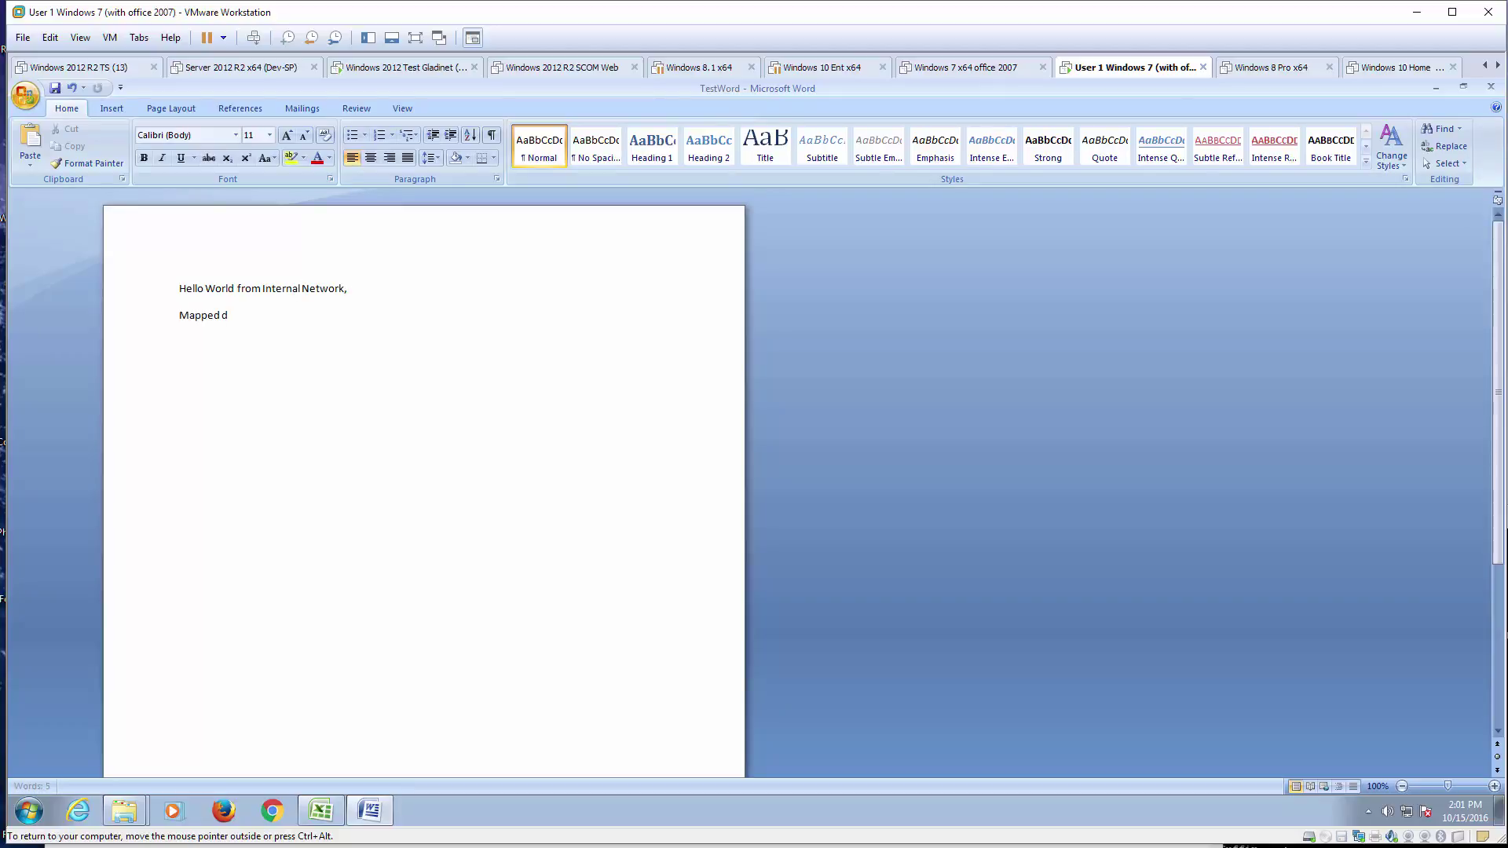
type("rive ")
type("Word")
type(" on Windows 7.")
key("Return")
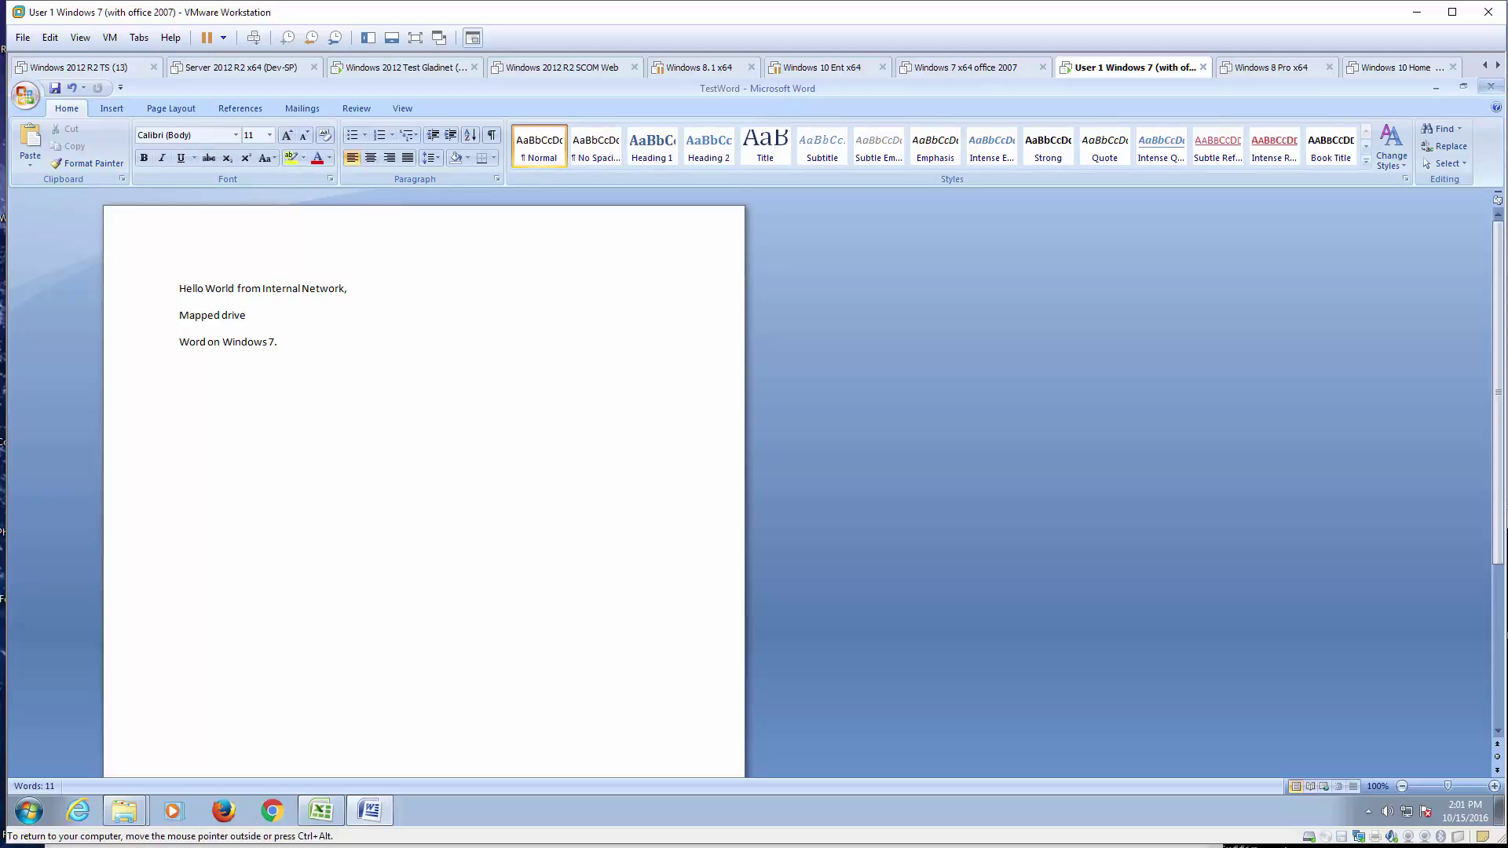
left_click(1491, 87)
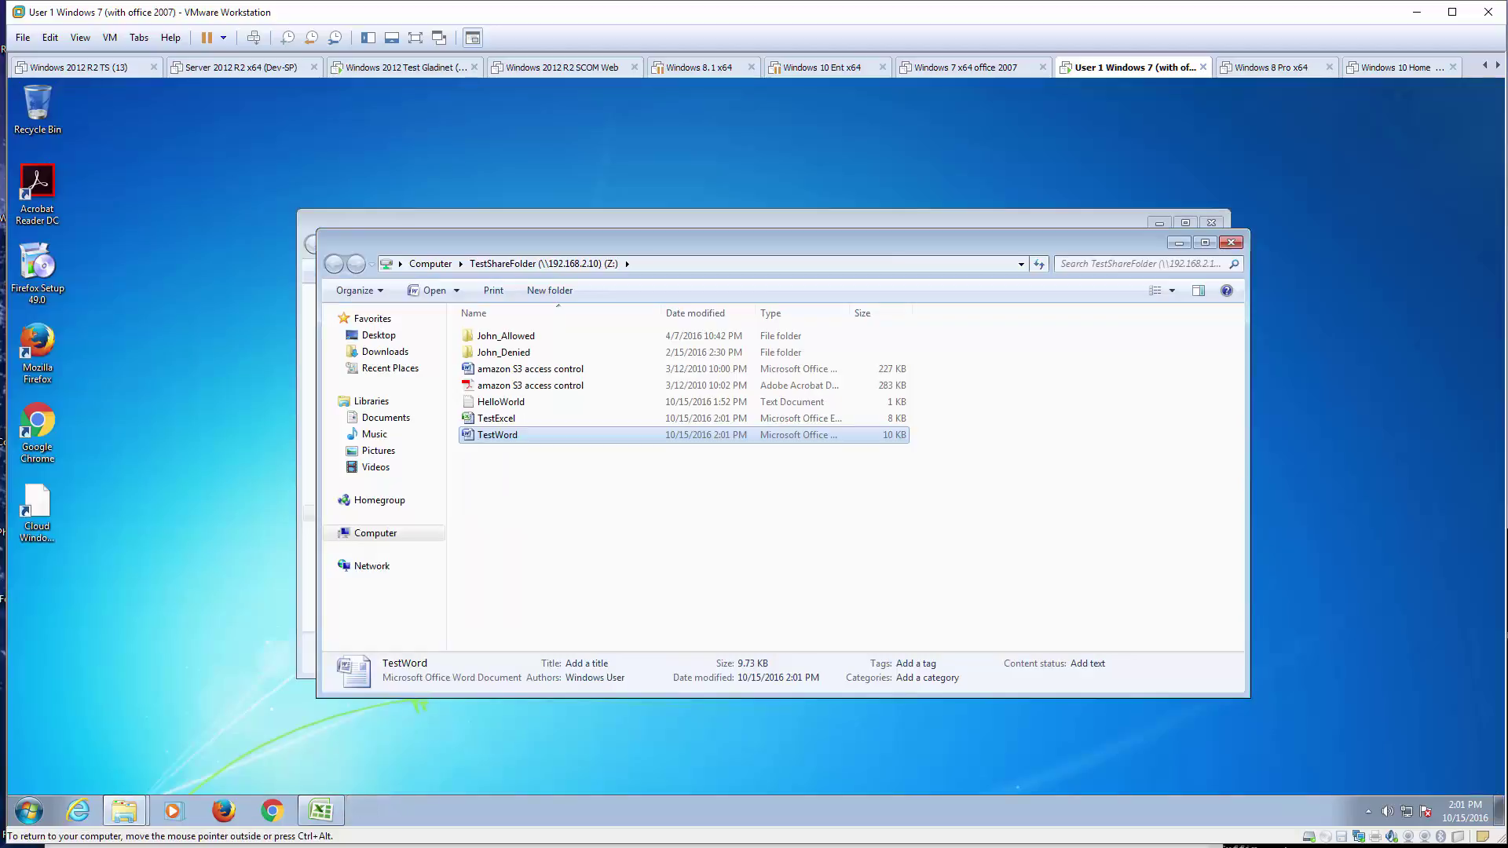
Place the mirrored phone beside the mapped drive's folder window and open TestExcel.xlsx from TestShareFolder in the mobile app.
left_click_drag(897, 35, 1160, 66)
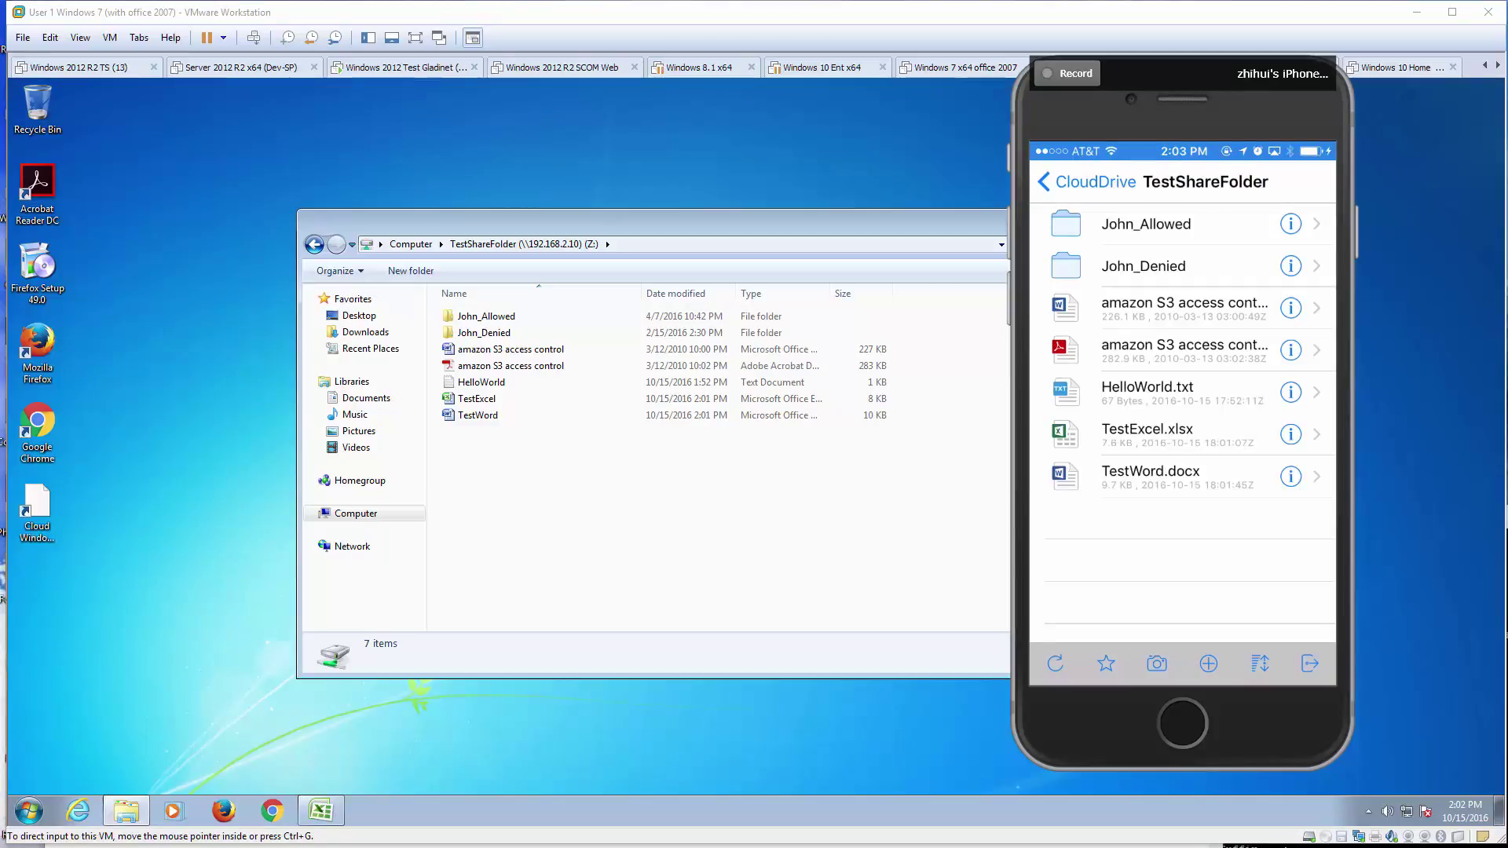
left_click(1147, 435)
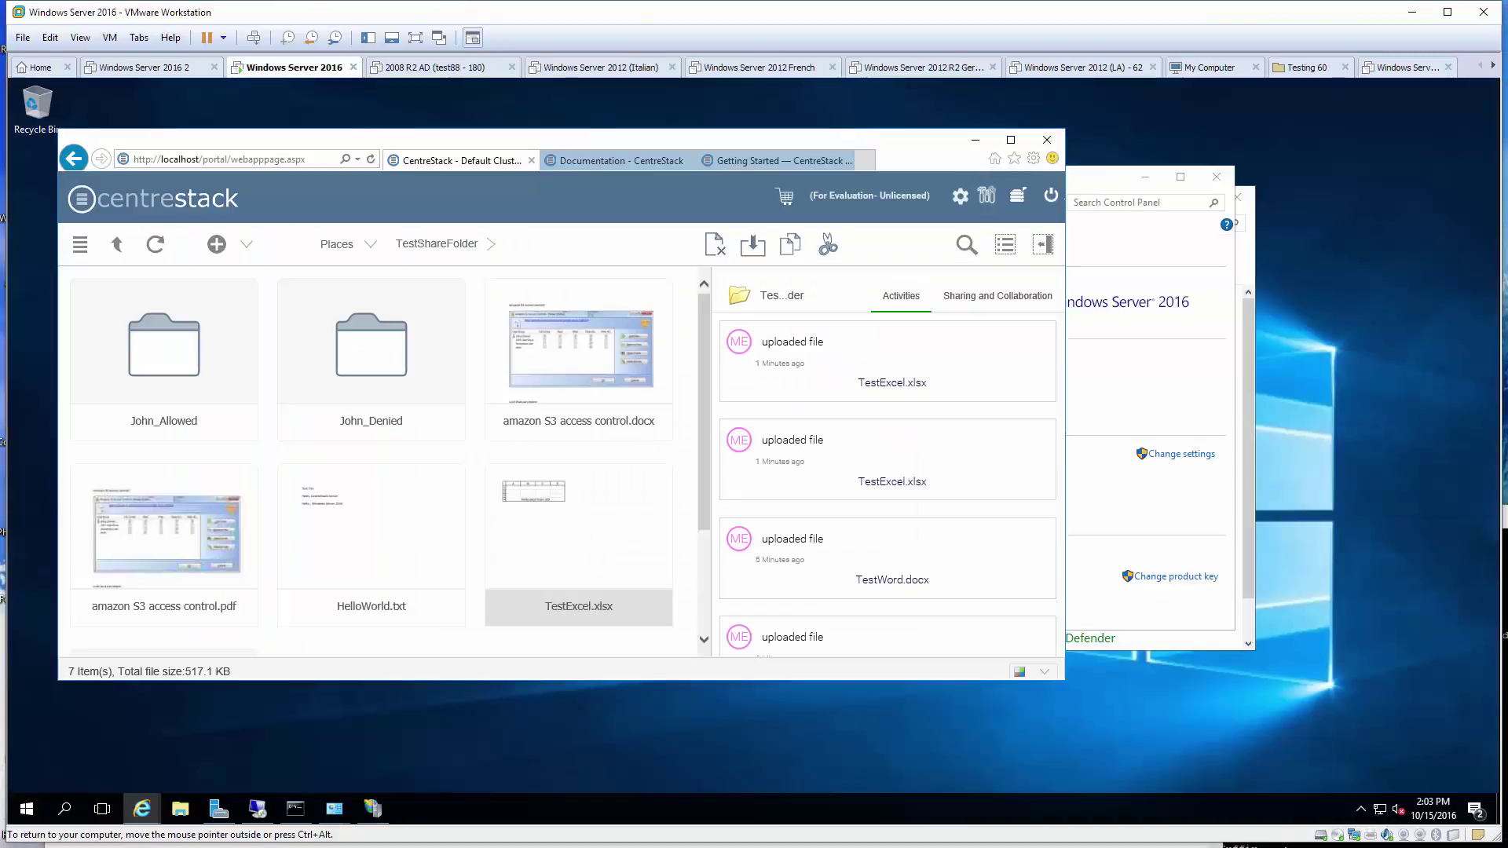
Reposition the portal's browser window on the Windows Server 2016 machine and bring the System information window to the front.
left_click_drag(518, 139, 602, 135)
key("alt+Tab")
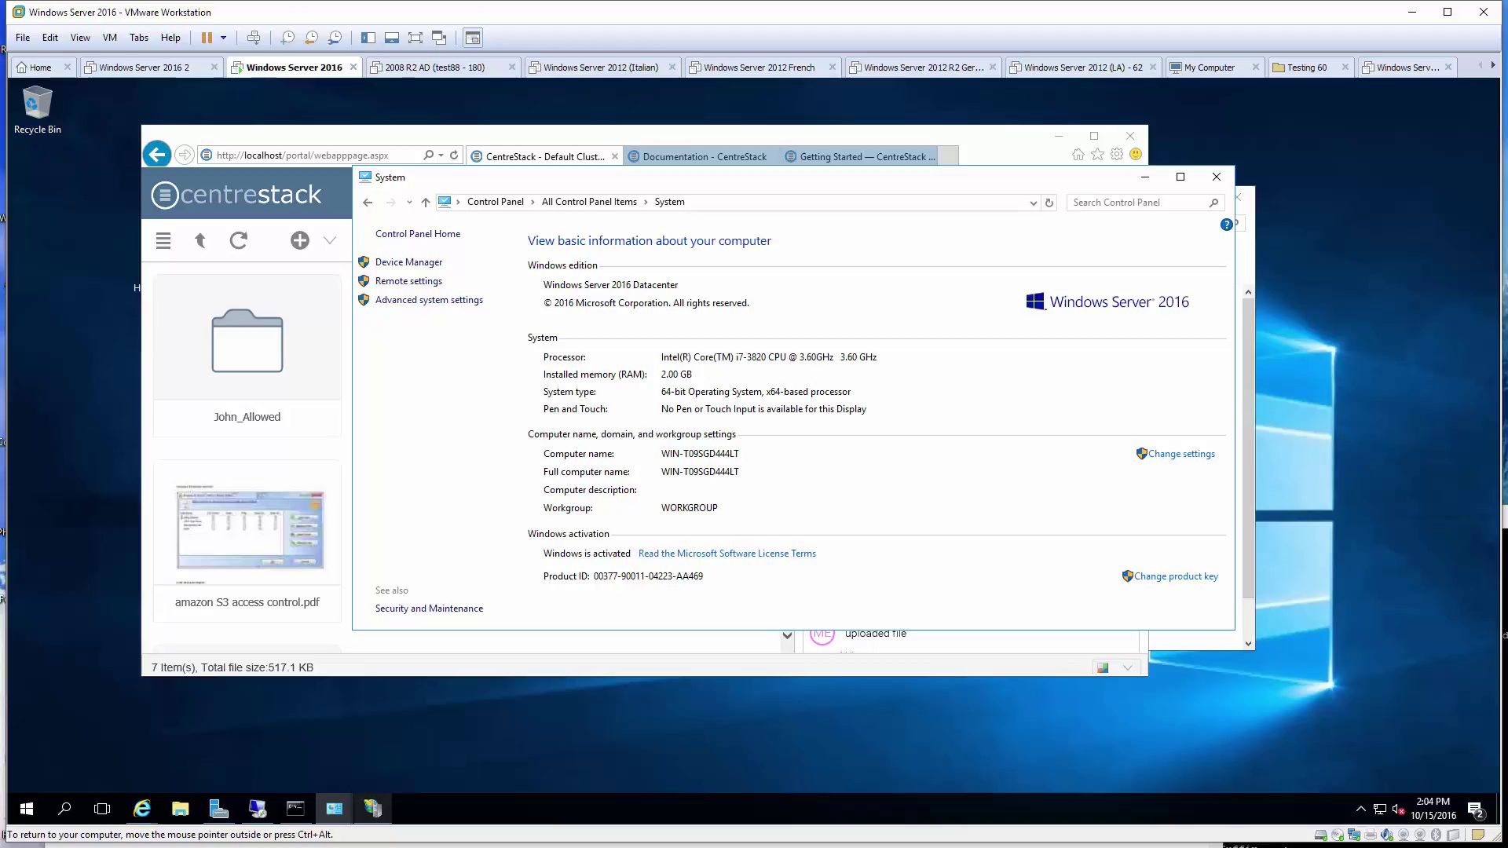
Bring IIS Manager to the front and view the management, namespace and portal applications under Default Web Site.
left_click(372, 809)
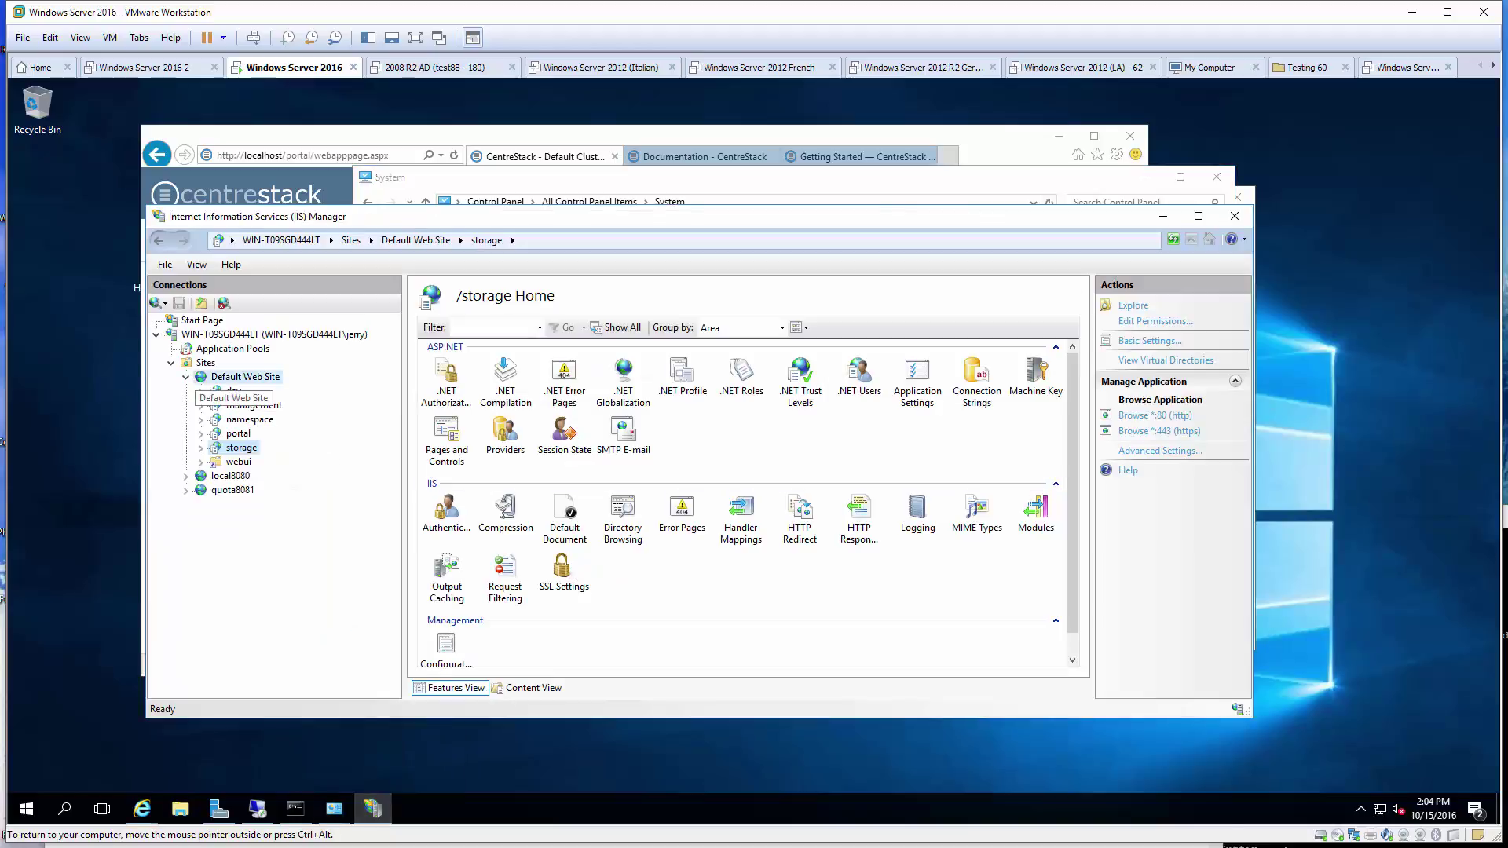
left_click(243, 377)
left_click(253, 405)
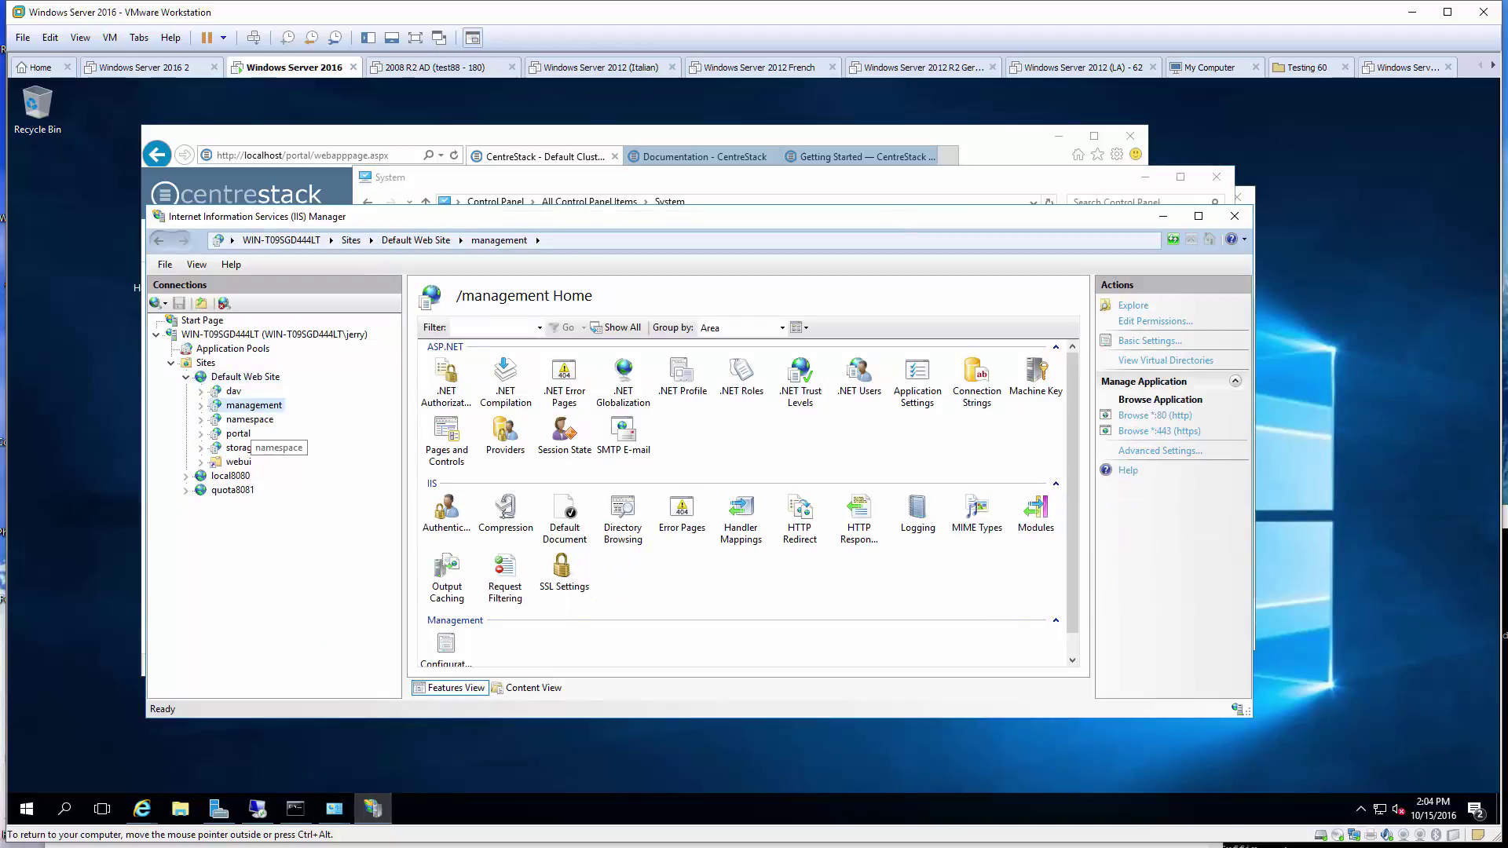
left_click(250, 420)
left_click(238, 433)
Show the server's application pools and inspect the management, namespace and portal pools.
left_click(232, 350)
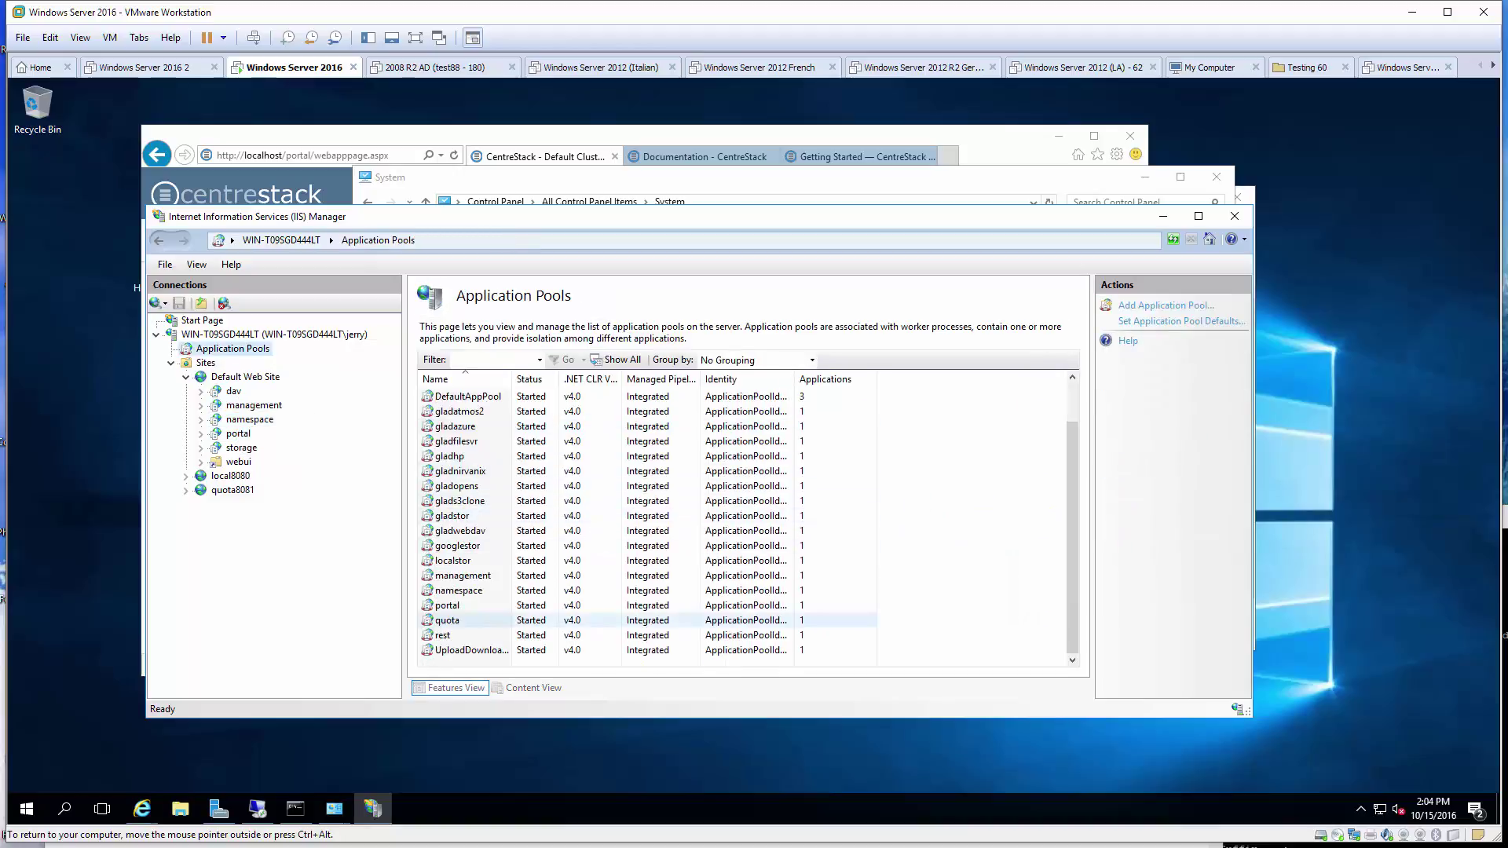
left_click(463, 576)
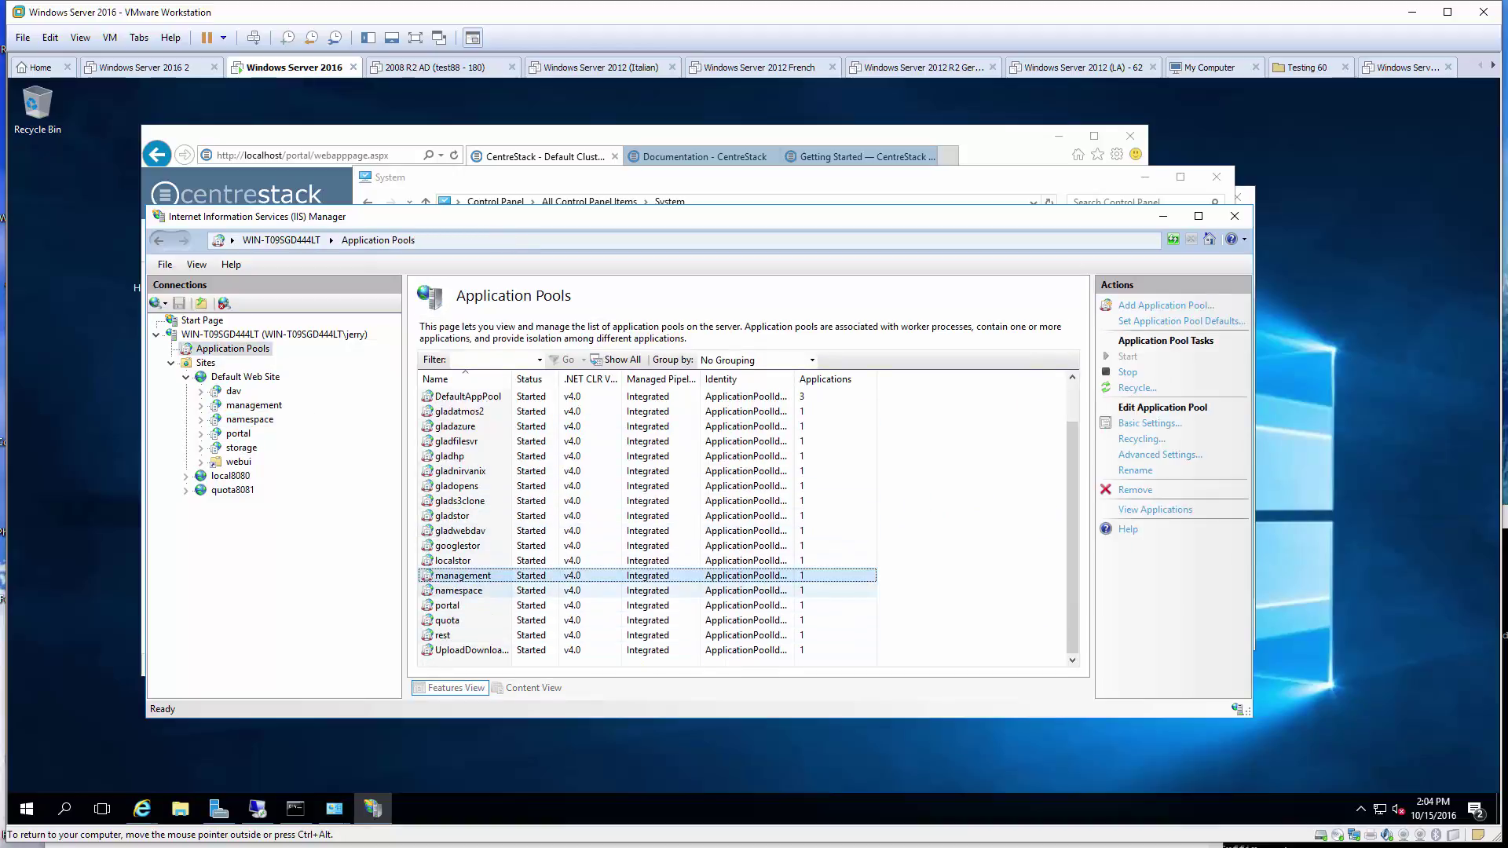
left_click(459, 590)
left_click(446, 606)
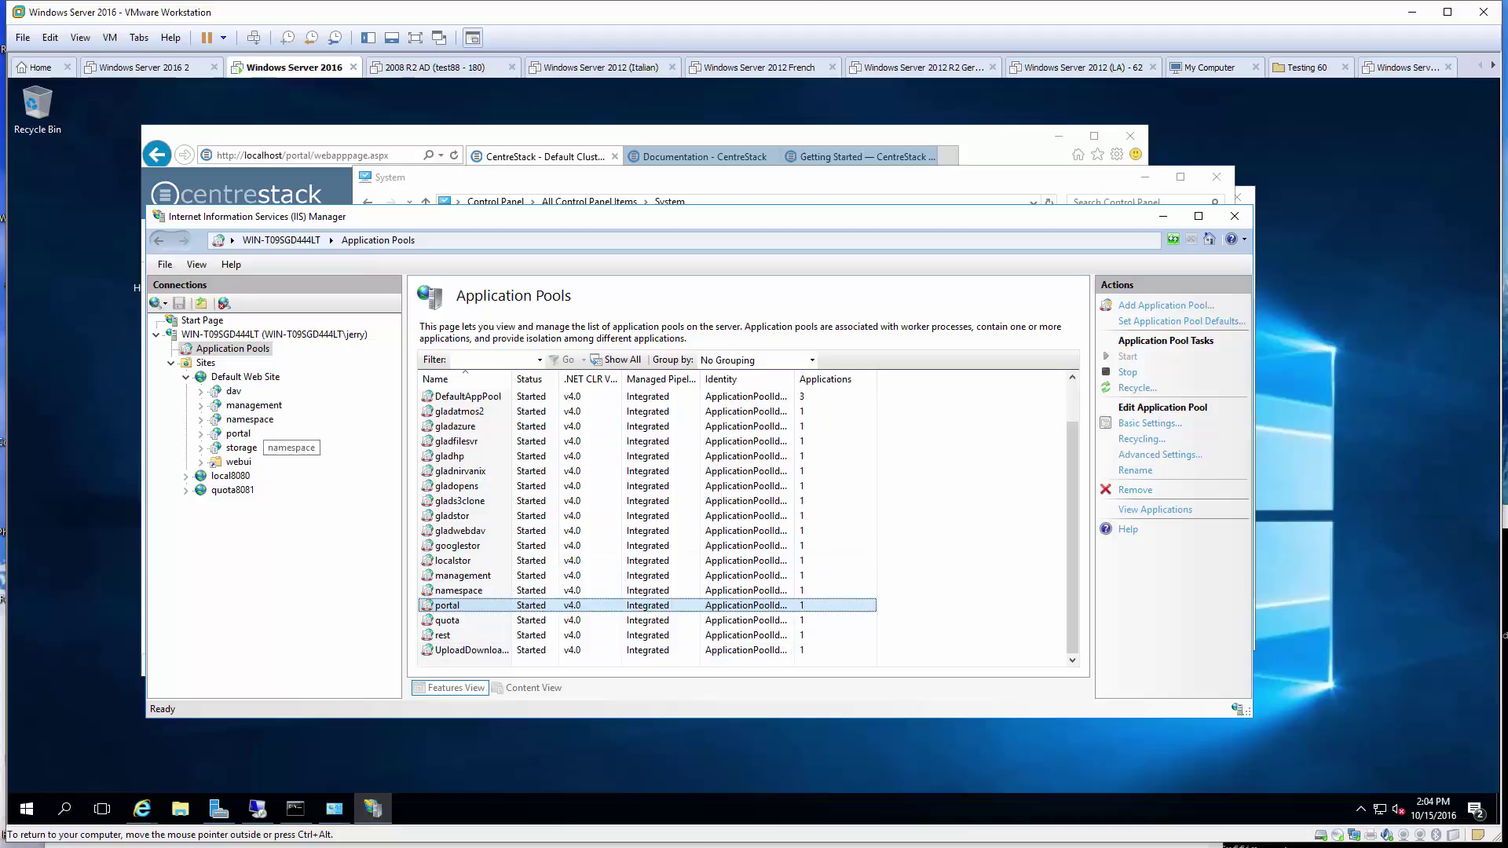
Return to the CentreStack portal's browser window, shift it slightly and enlarge it to cover the windows behind.
key("alt+Tab")
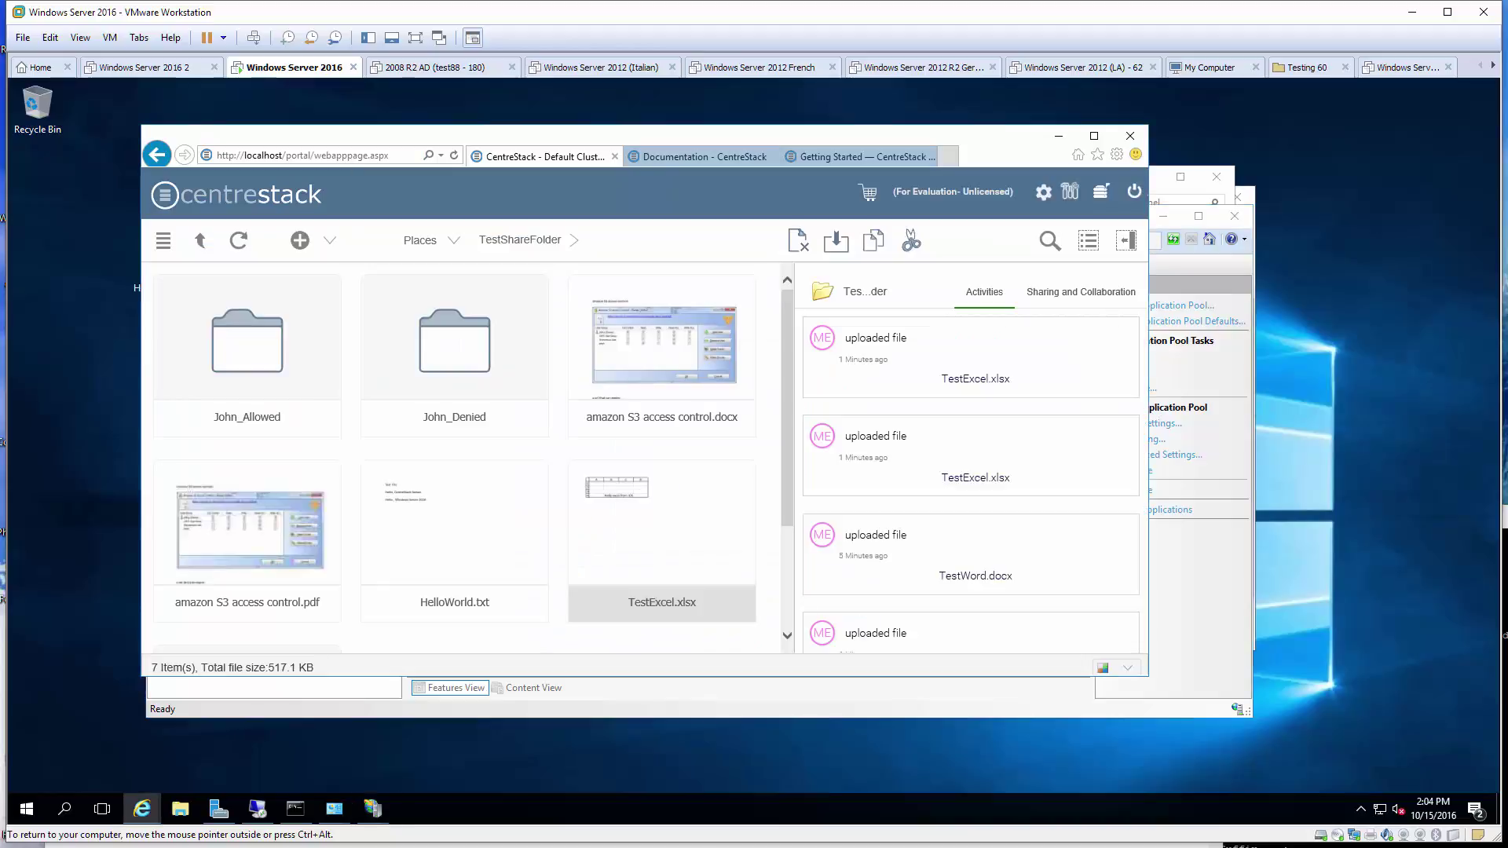
left_click_drag(303, 137, 288, 132)
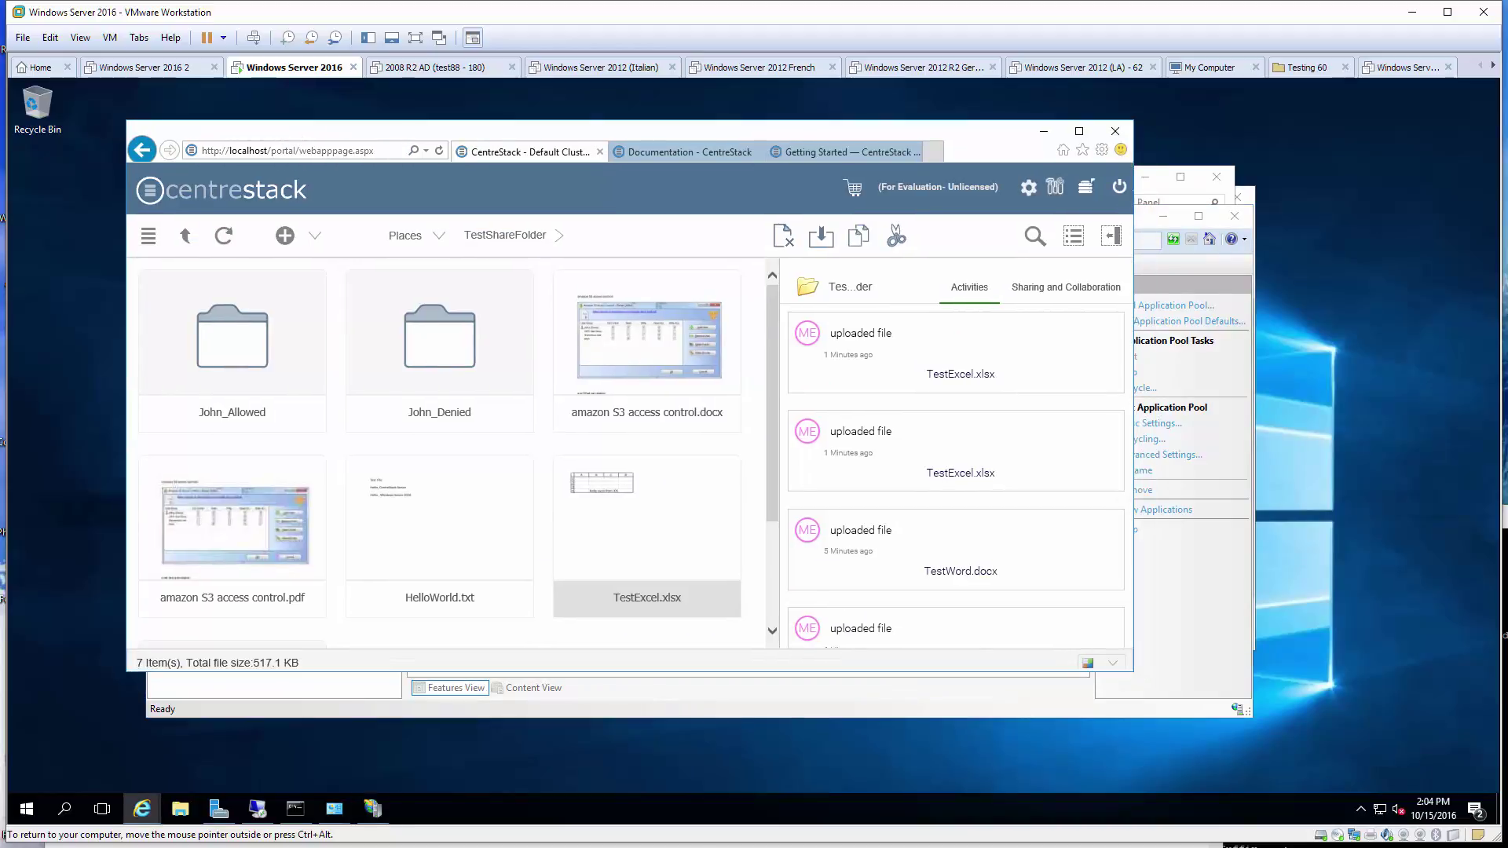
left_click_drag(122, 120, 1293, 736)
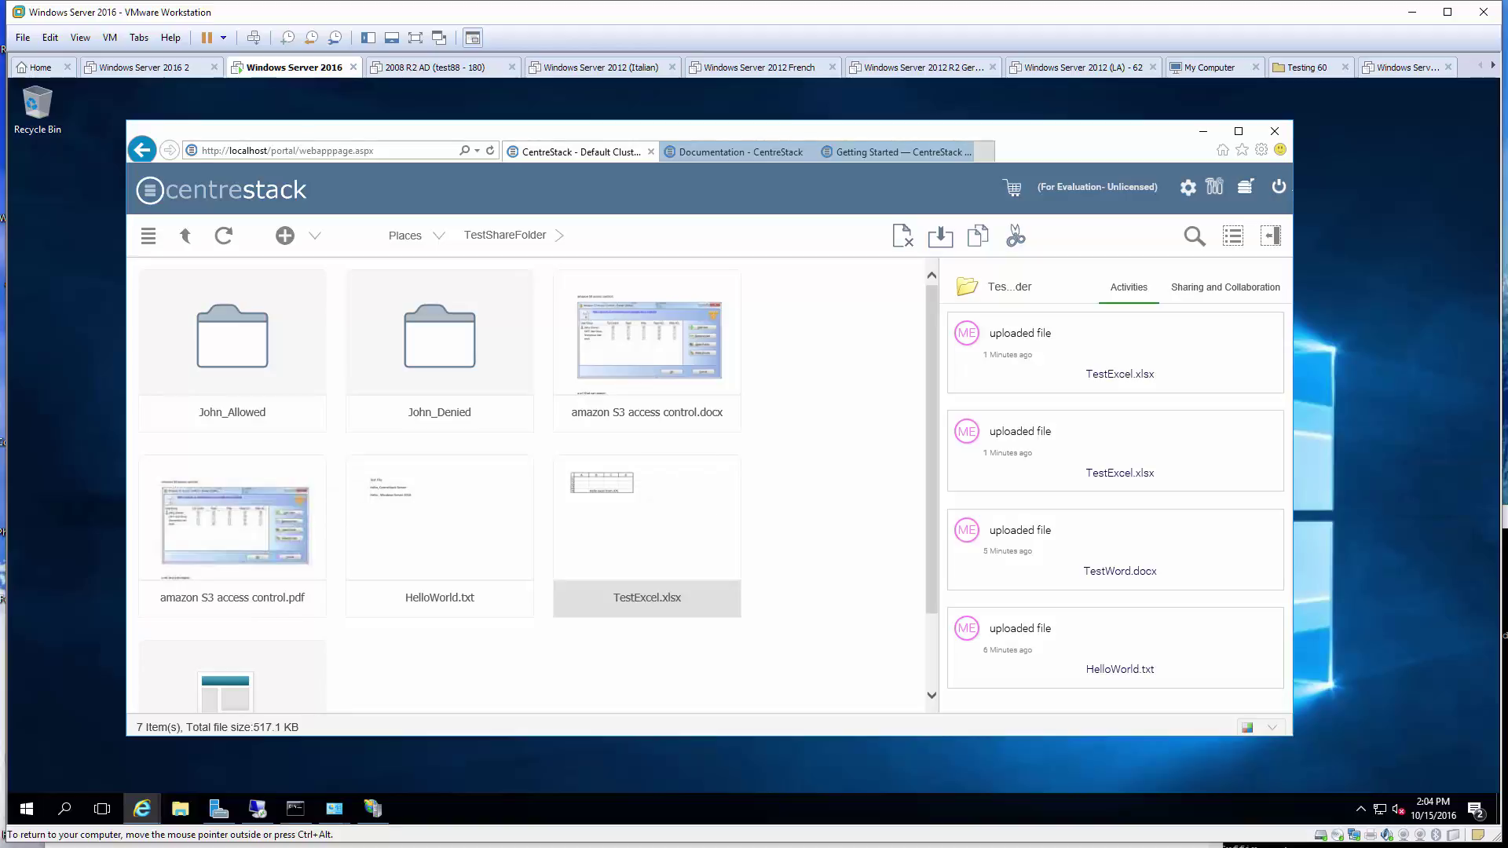
Open the sharing settings of the John_Allowed folder, view the form for inviting people by e-mail, and cancel the invitation.
right_click(237, 334)
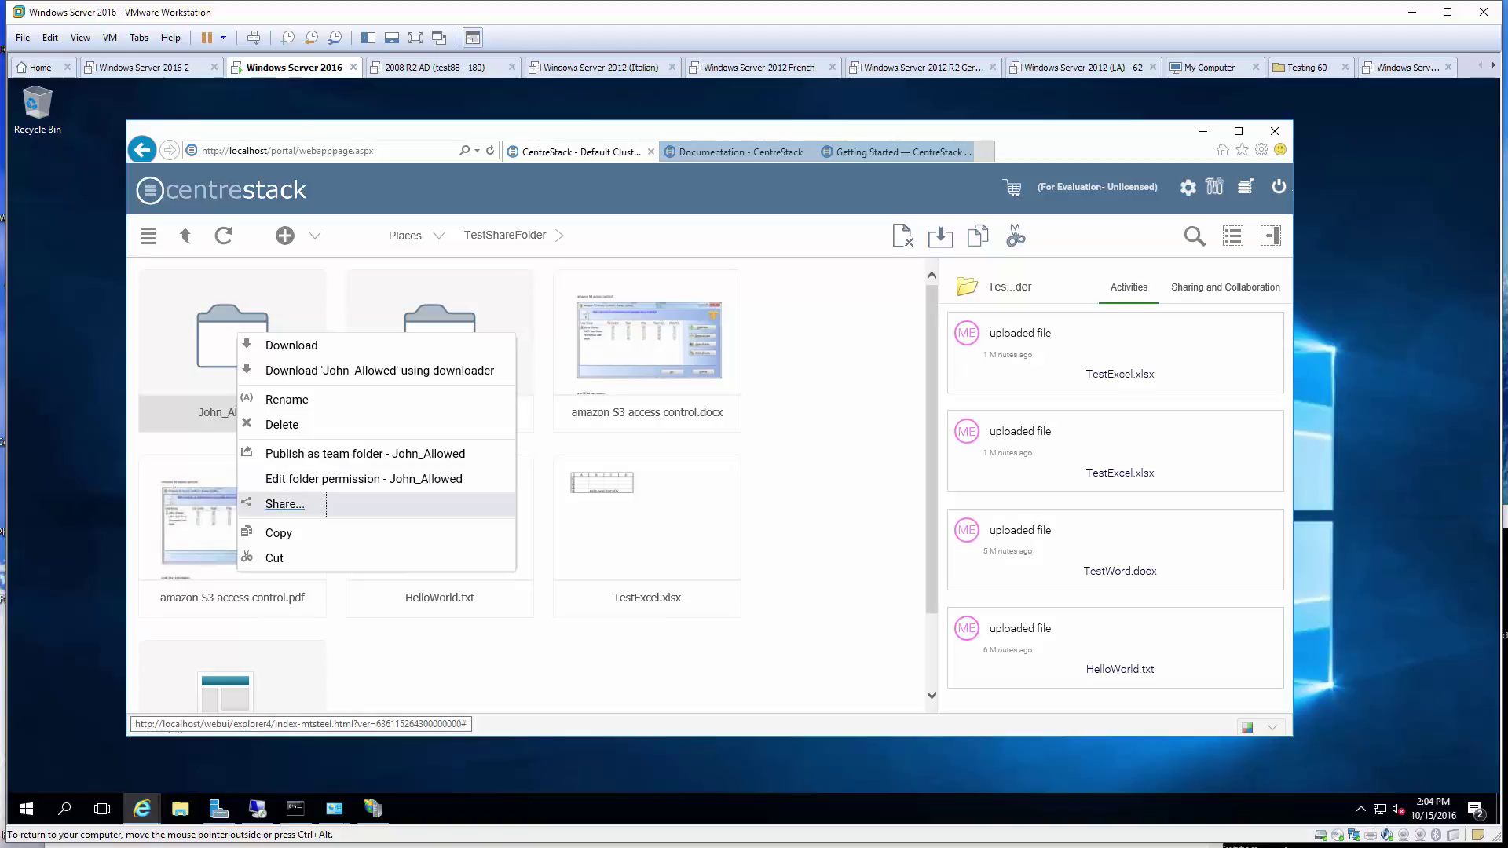
left_click(326, 504)
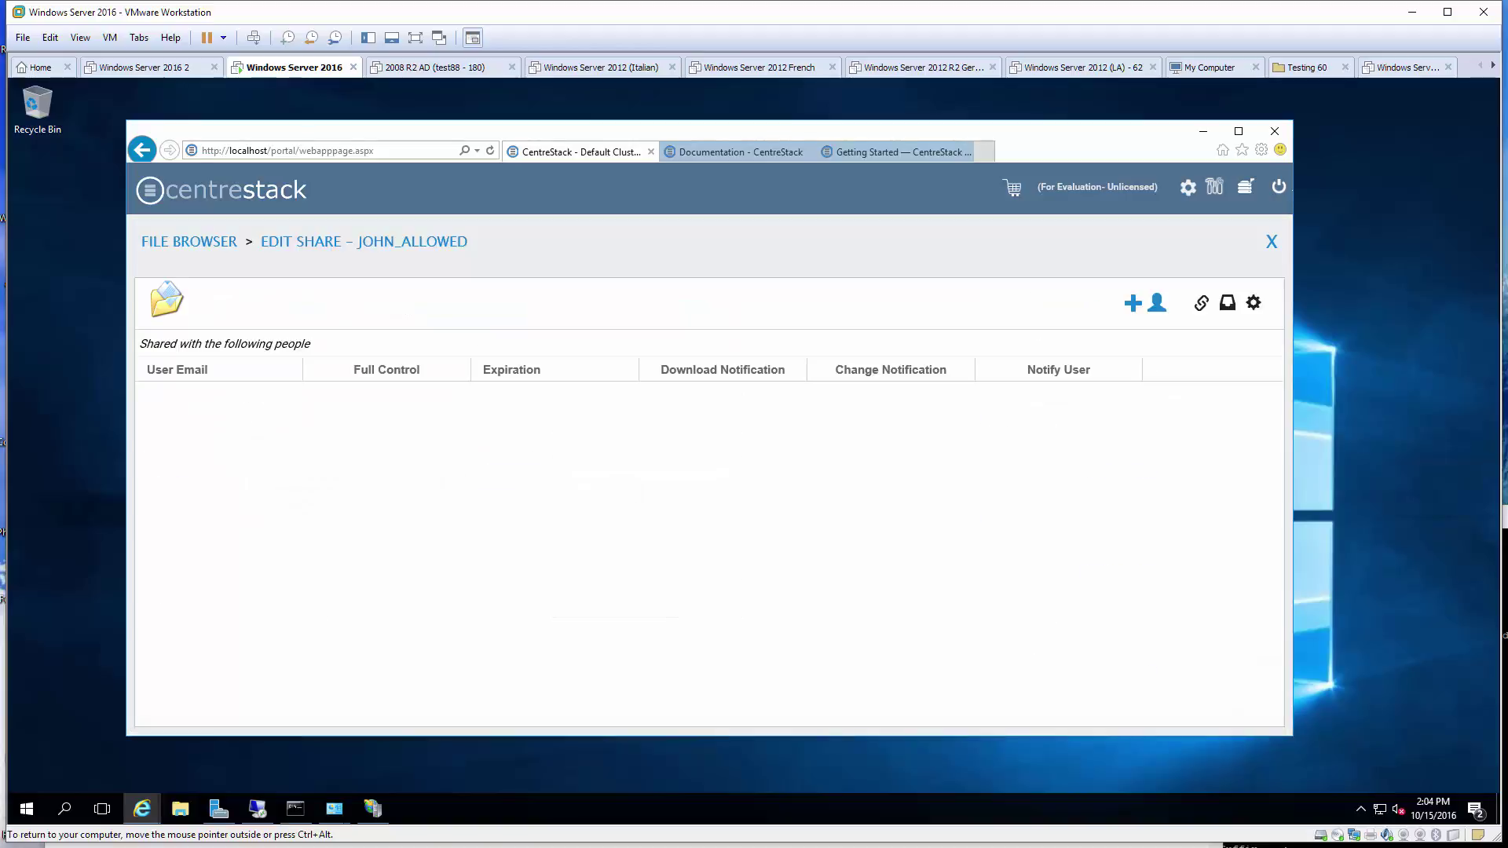
left_click(1147, 303)
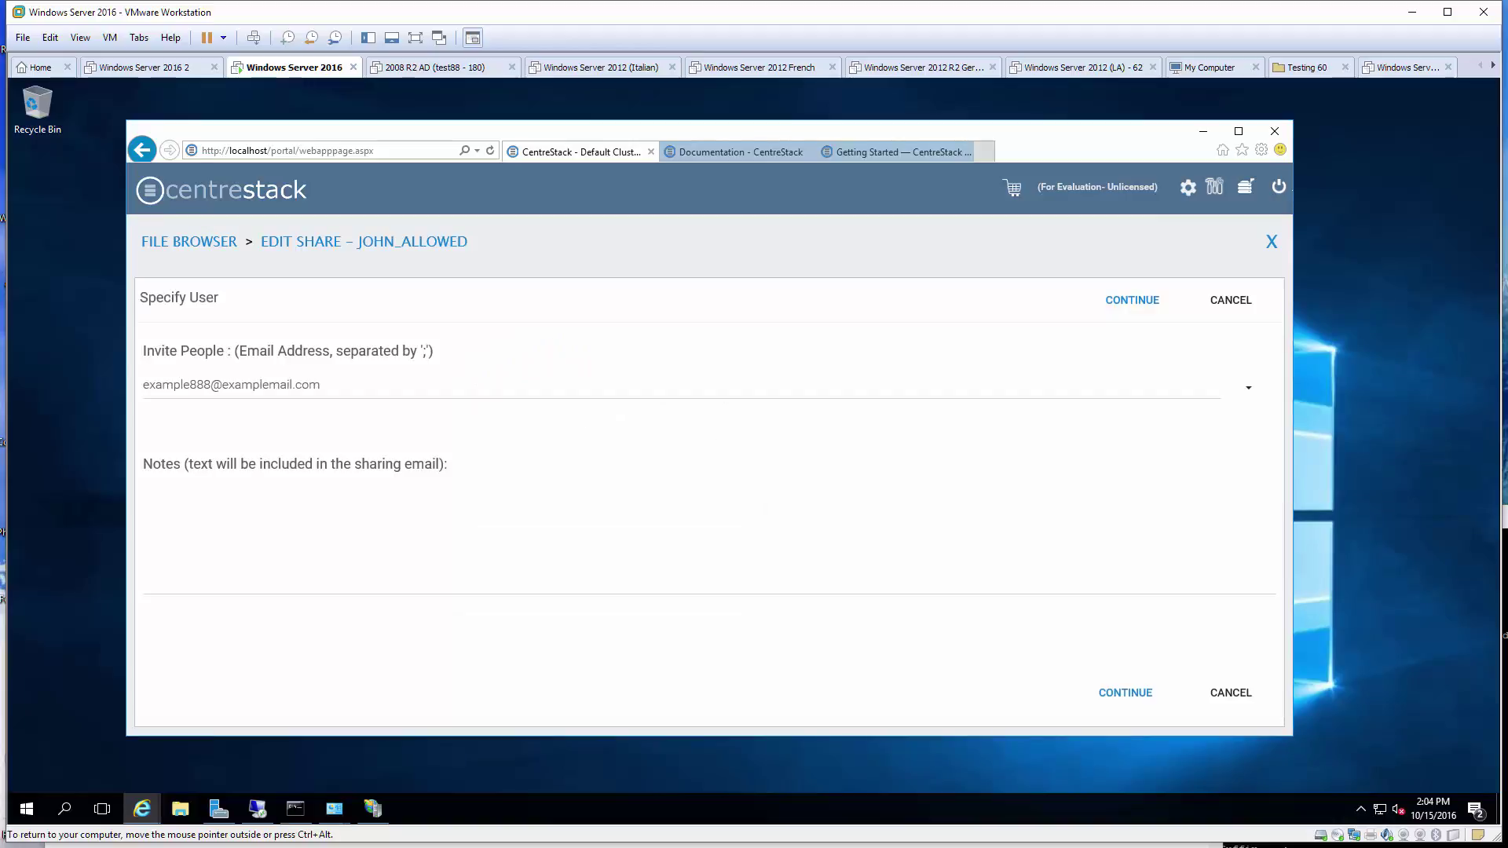
left_click(144, 384)
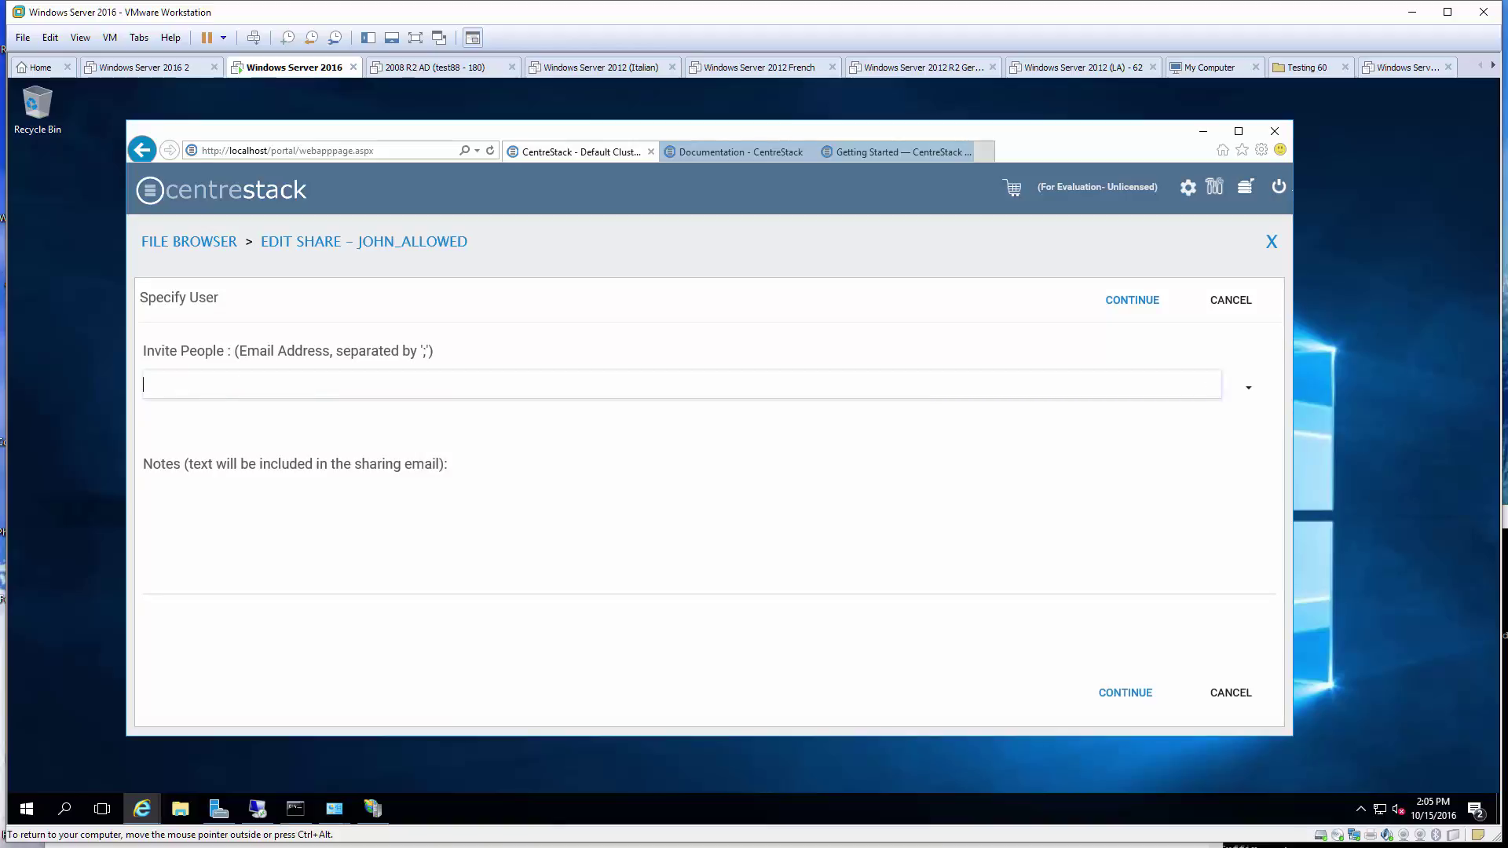
left_click(1230, 692)
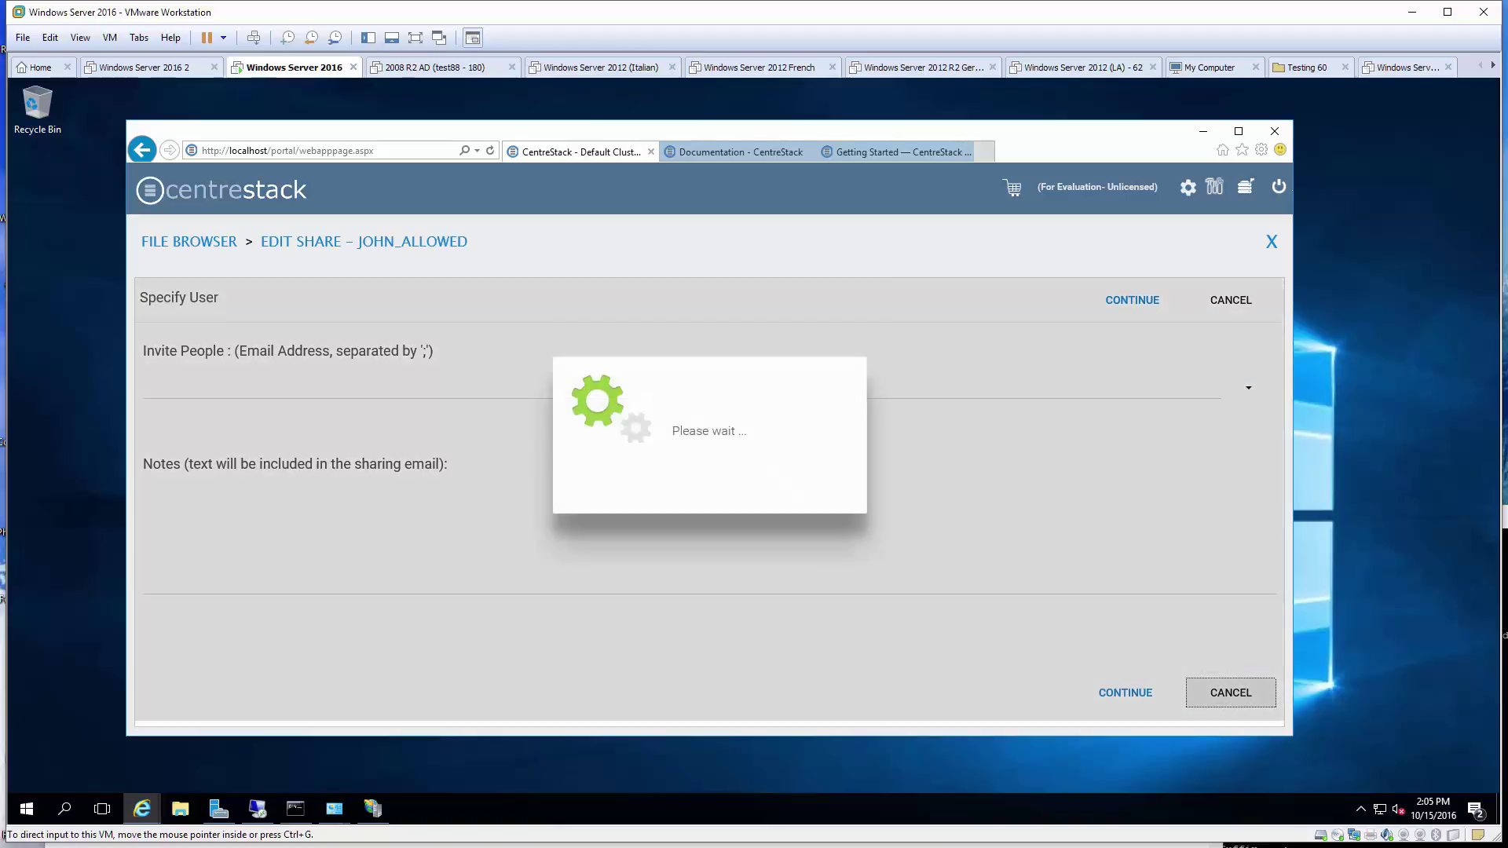